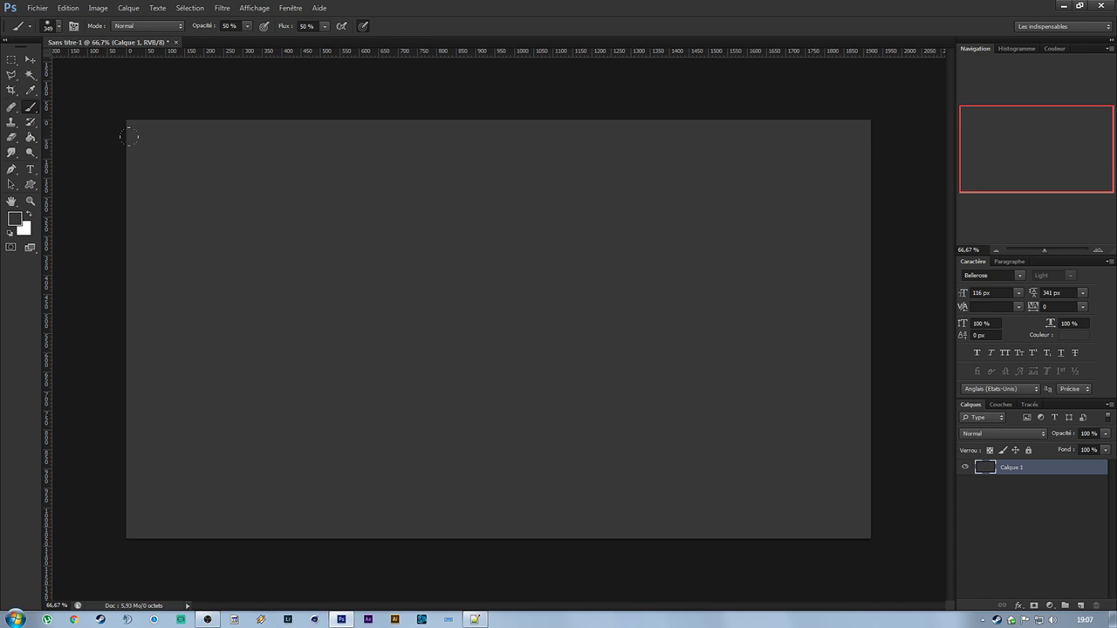
Add a new layer above Calque 1 and rename Calque 1 to BG.
click(1080, 605)
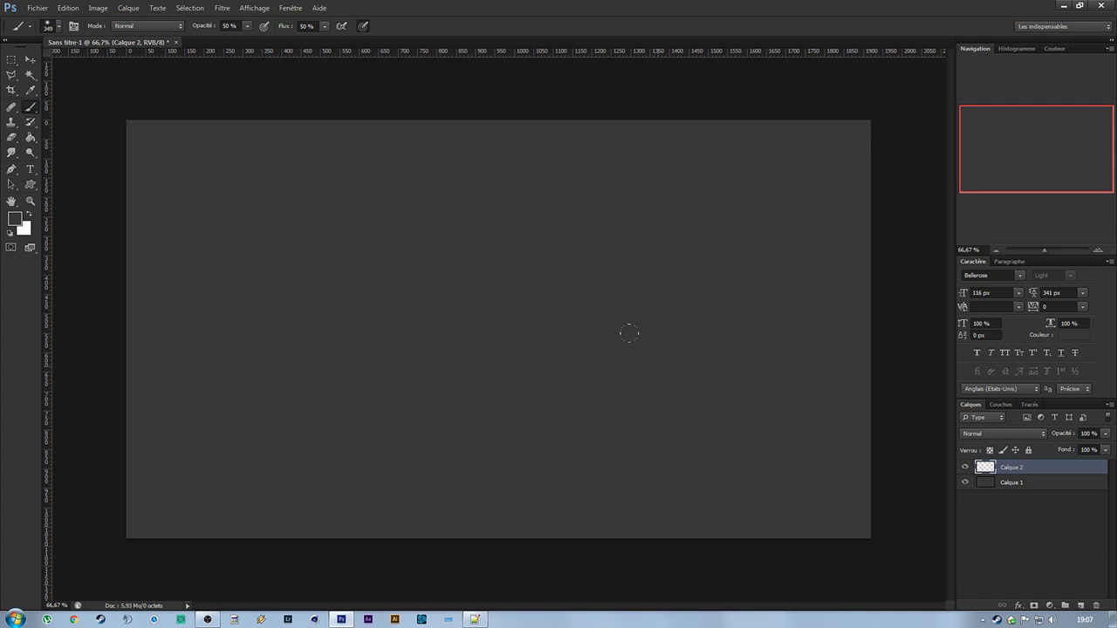
double_click(1010, 482)
text(BG)
key(Return)
Rename the new upper layer Calque 2 to Brush 01.
double_click(1009, 467)
text(Brush 01)
key(Return)
double_click(1012, 469)
key(Return)
Switch to the Pencil tool (Outil Crayon) and give it a round tip 432 px in size.
right_click(31, 110)
click(92, 120)
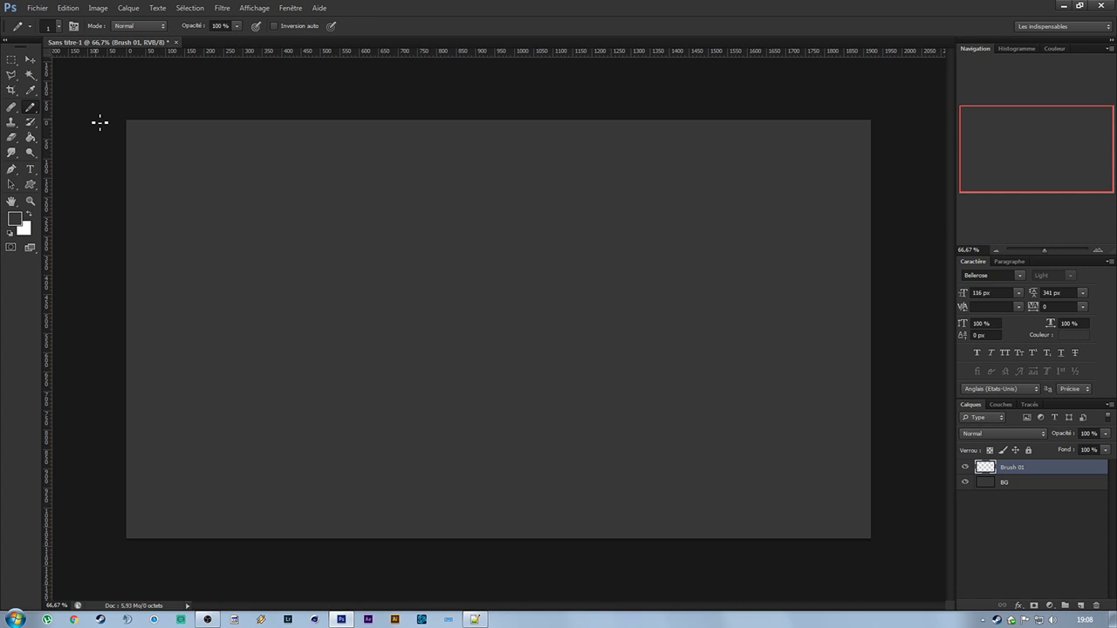
click(59, 28)
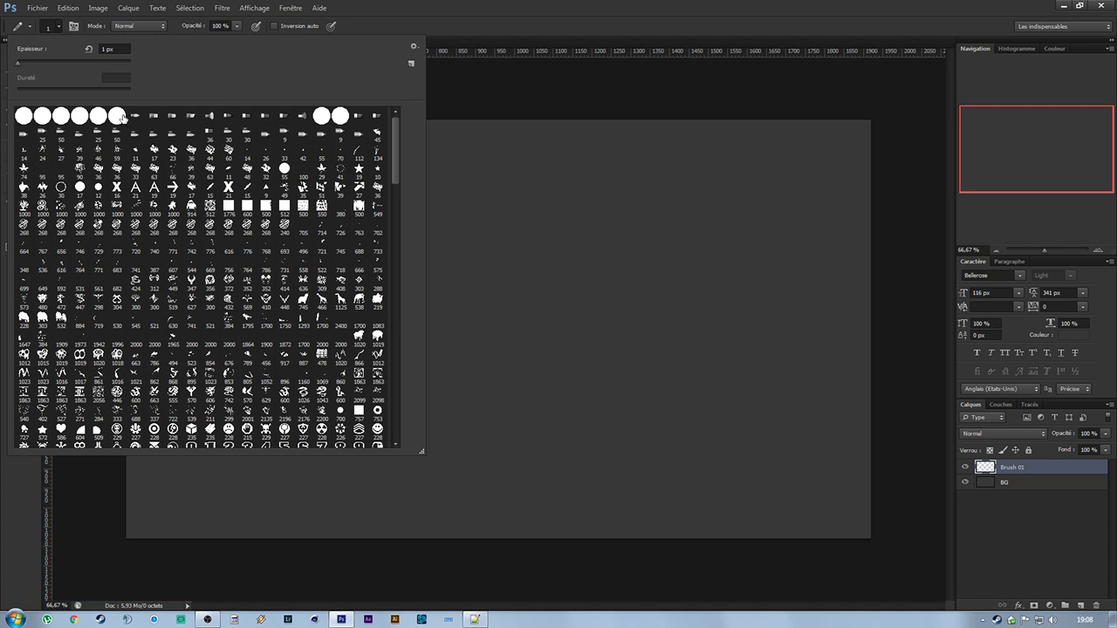
click(324, 120)
drag(83, 65, 96, 63)
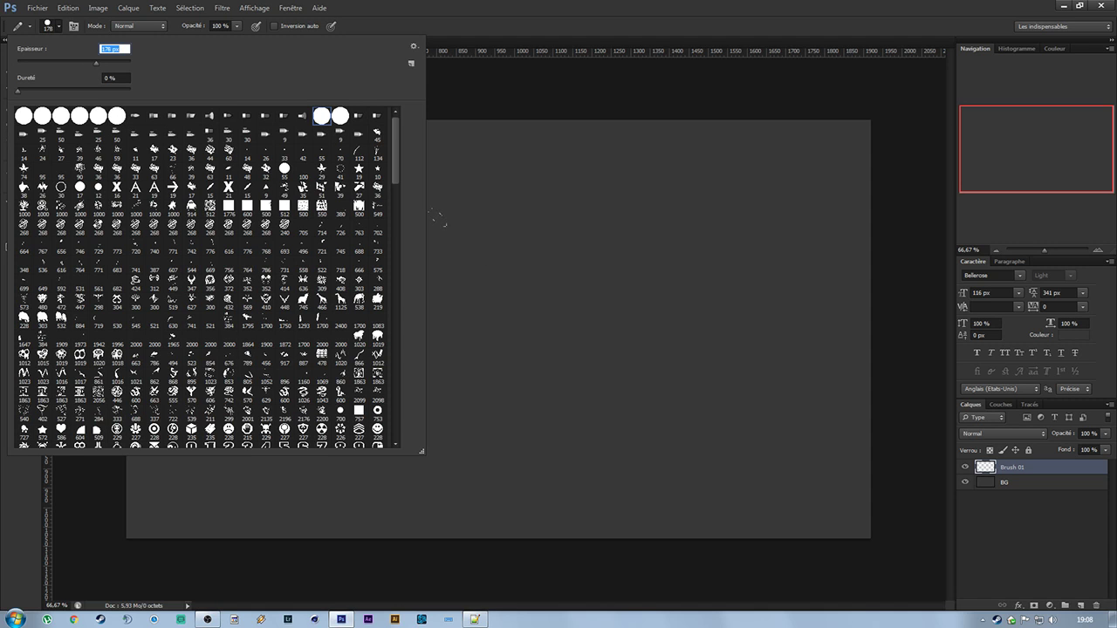
click(98, 115)
drag(123, 67, 527, 287)
drag(123, 63, 116, 65)
click(480, 33)
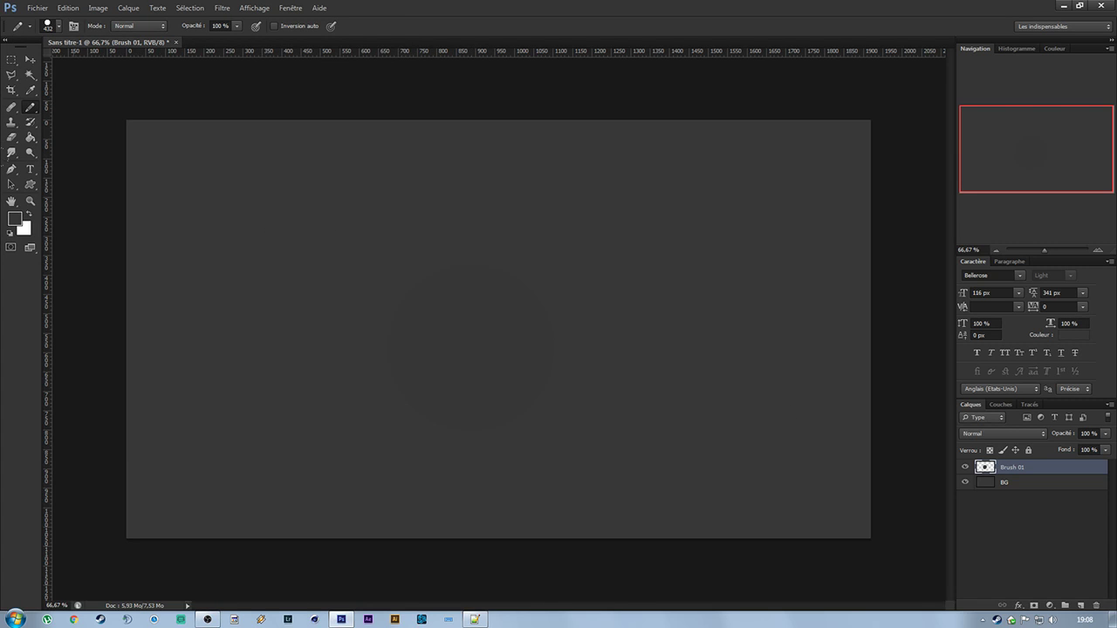
Swap the foreground colour to white, stamp one pencil circle on the Brush 01 layer and inspect its edge up close.
click(29, 215)
click(447, 286)
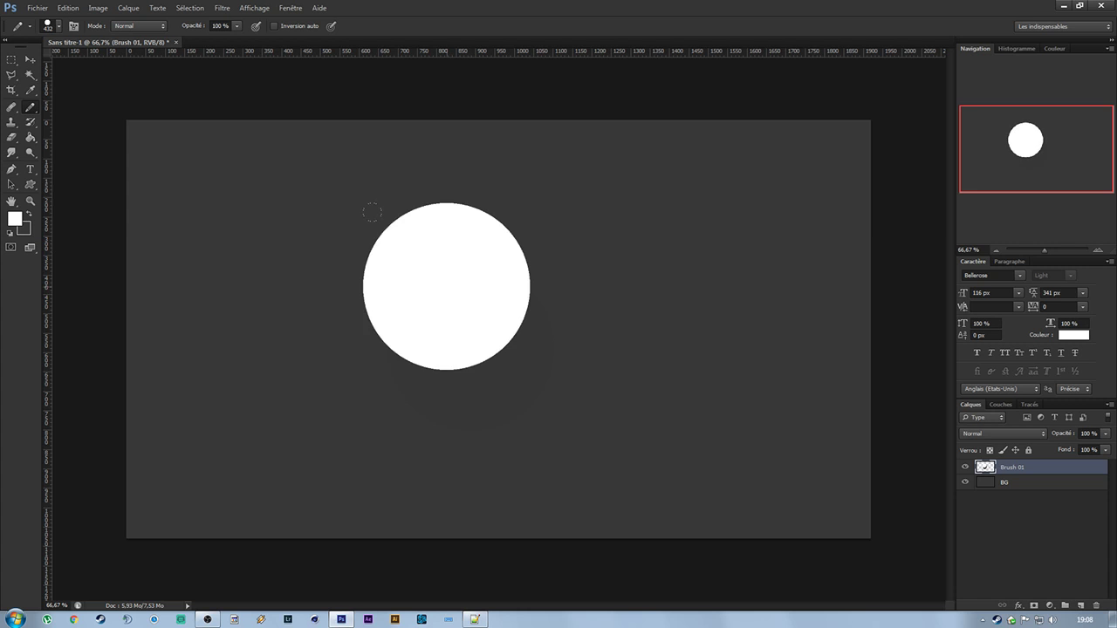
drag(1047, 247, 1067, 244)
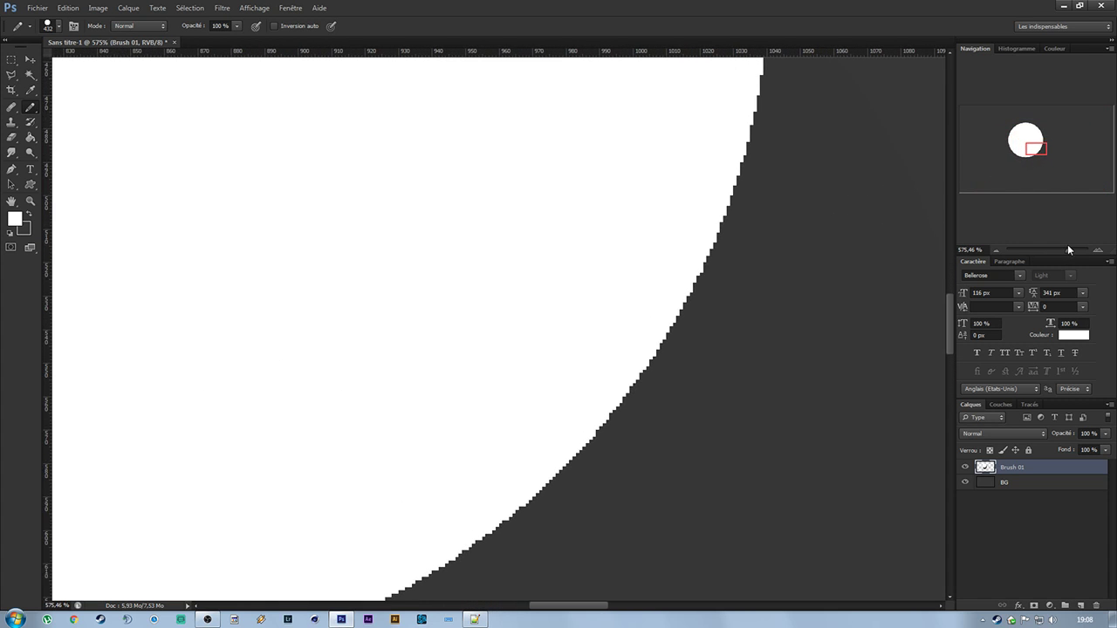
Delete the Brush 01 layer and add a new empty layer above BG.
click(29, 59)
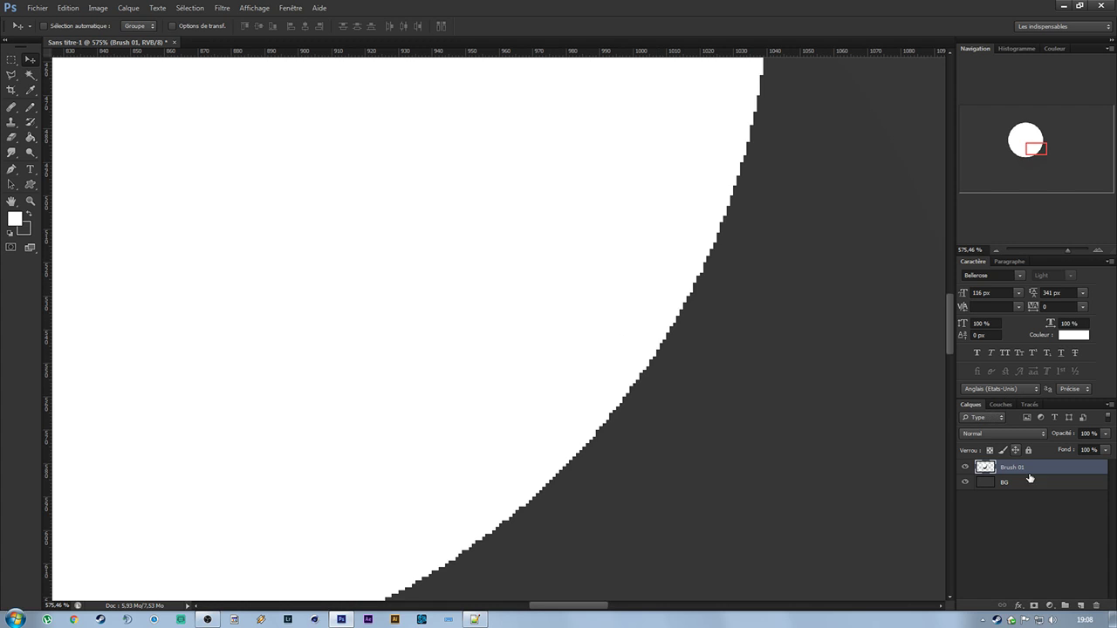
key(Delete)
click(1080, 606)
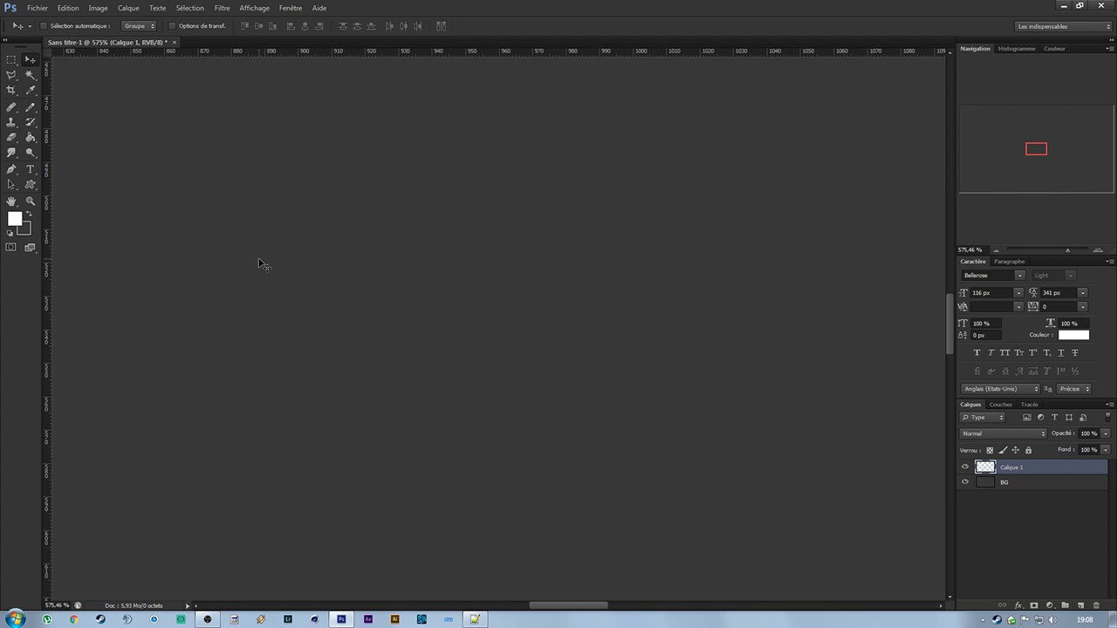
Switch to the Brush tool (Outil Pinceau) and set both its opacity and flow to 100 %.
click(33, 111)
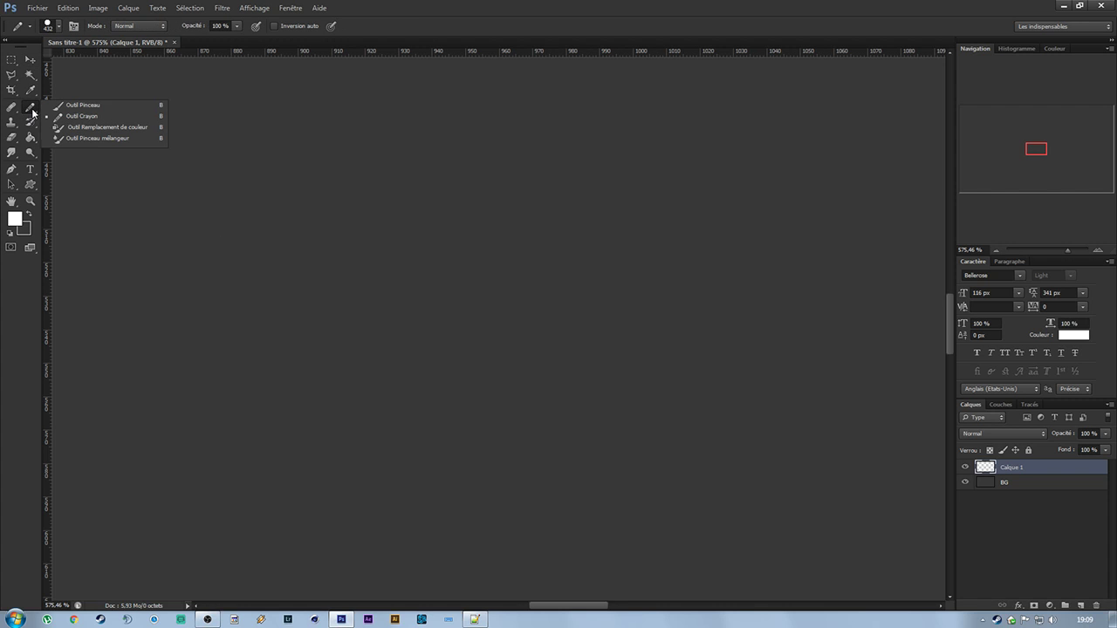
click(81, 107)
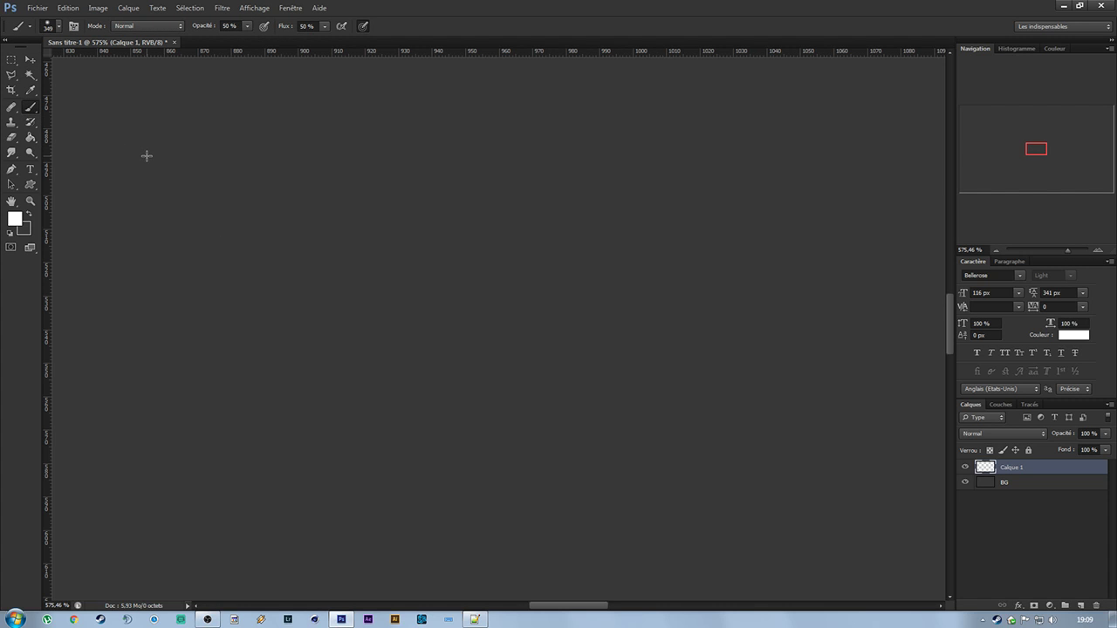
drag(1066, 251, 1045, 252)
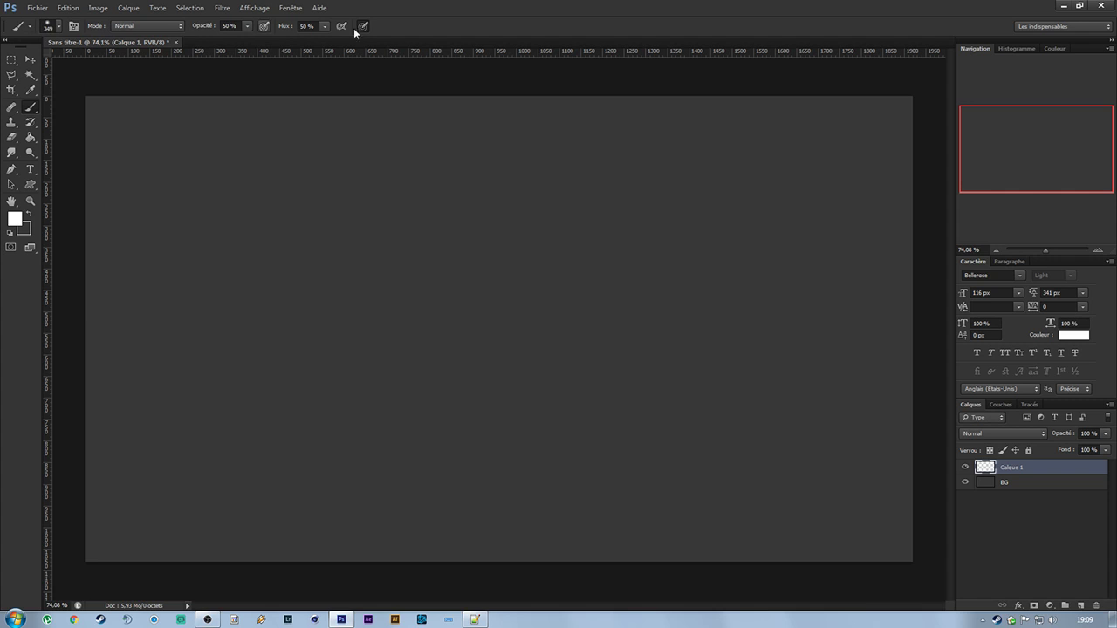
click(227, 27)
text(100)
key(Return)
click(307, 26)
text(100)
key(Return)
Set the brush mode to Eclaircir and paint two soft white dabs near the middle of the canvas.
click(132, 26)
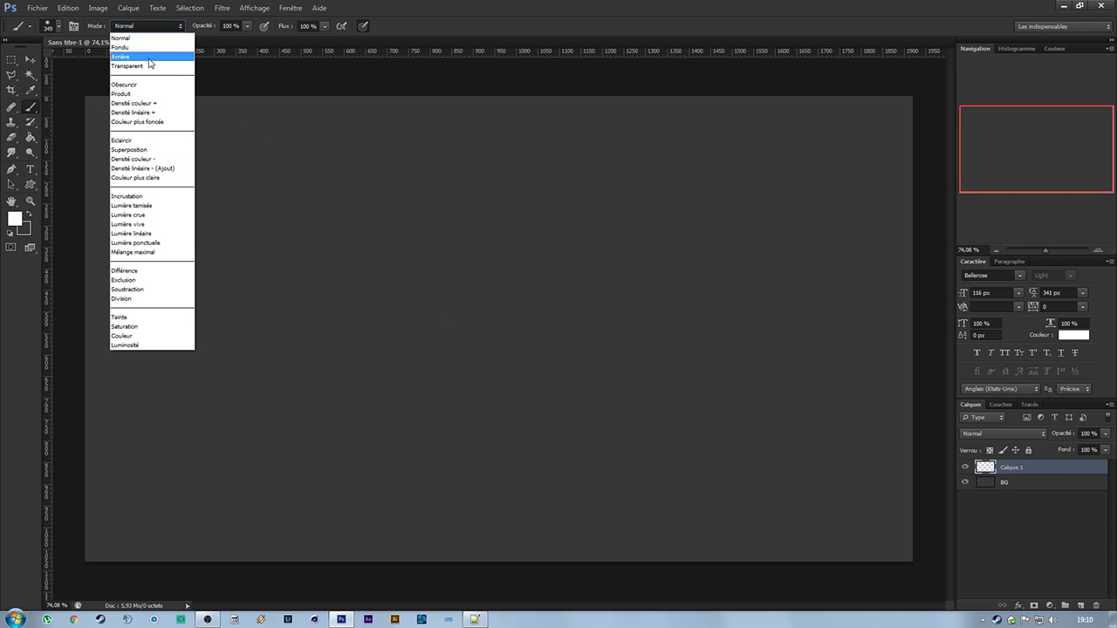
click(30, 109)
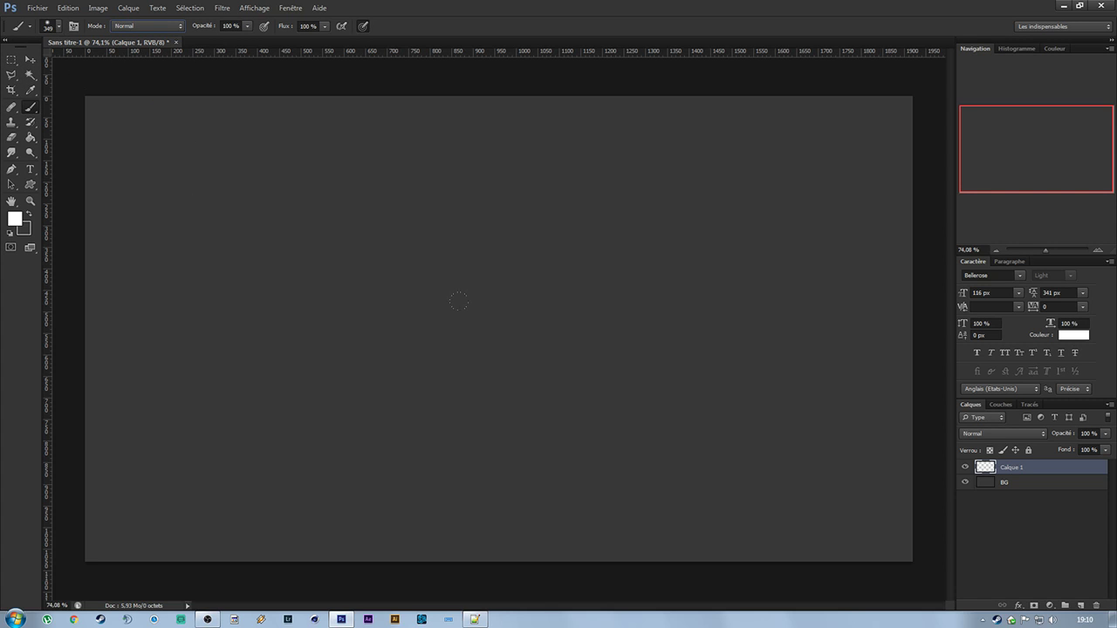
click(145, 26)
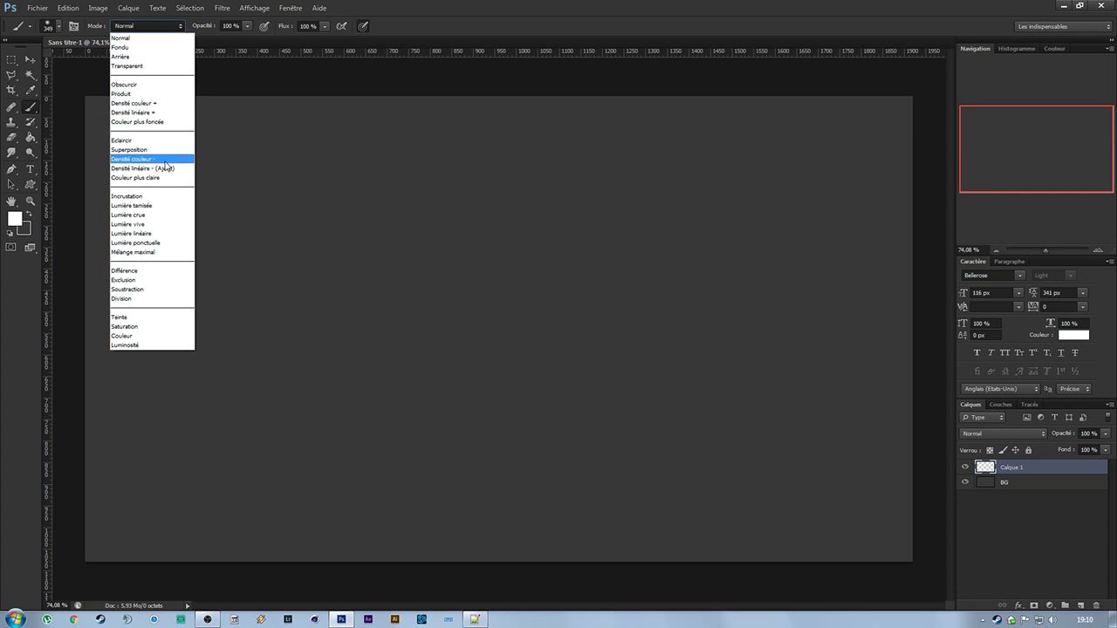
click(144, 143)
click(451, 323)
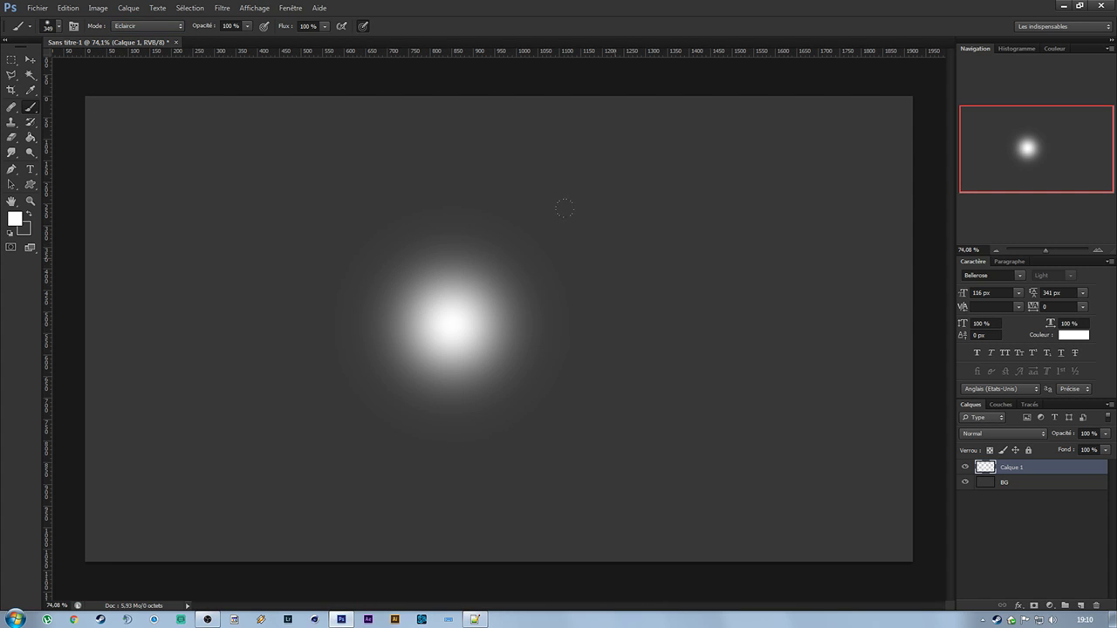
click(614, 257)
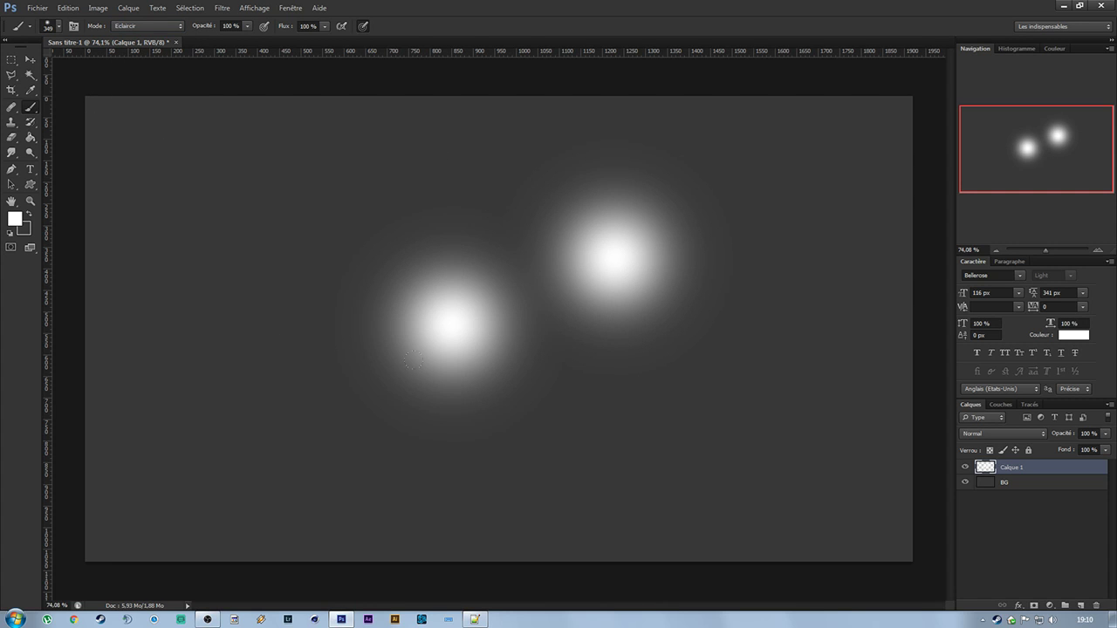
Undo both soft white dabs and set the brush mode to Normal.
click(998, 433)
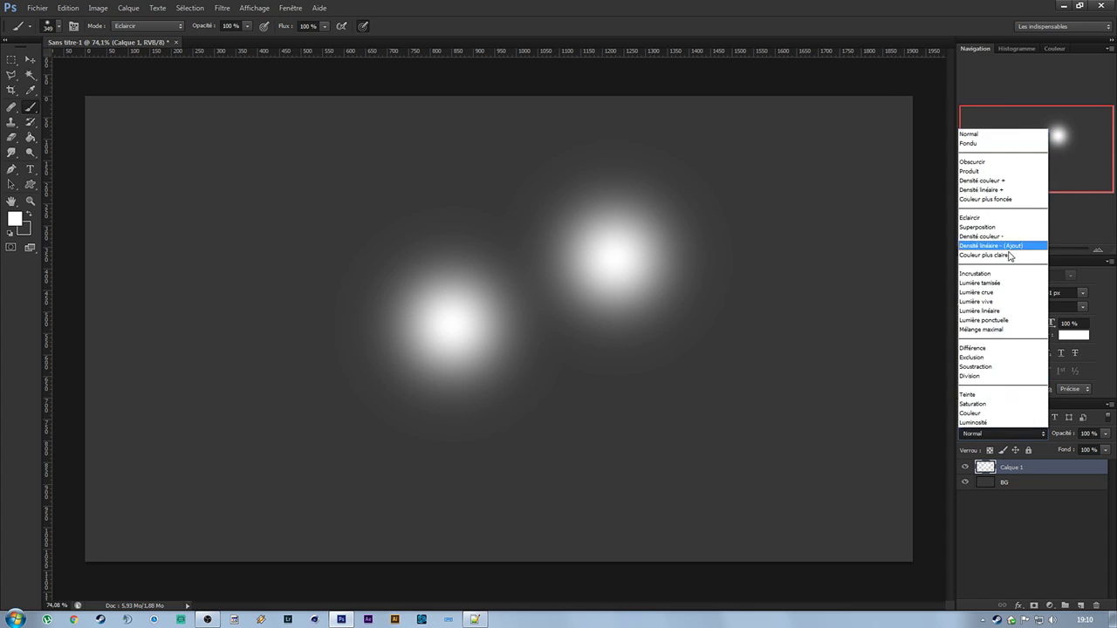
click(1006, 550)
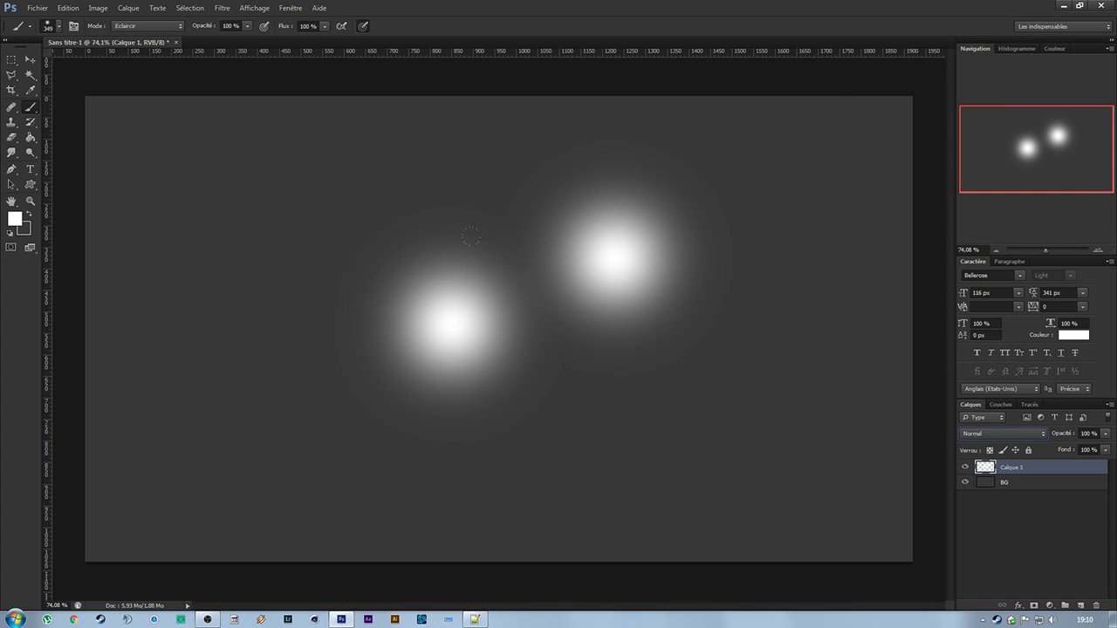
key(ctrl+z)
key(ctrl+z)
key(ctrl+alt+z)
key(ctrl+alt+z)
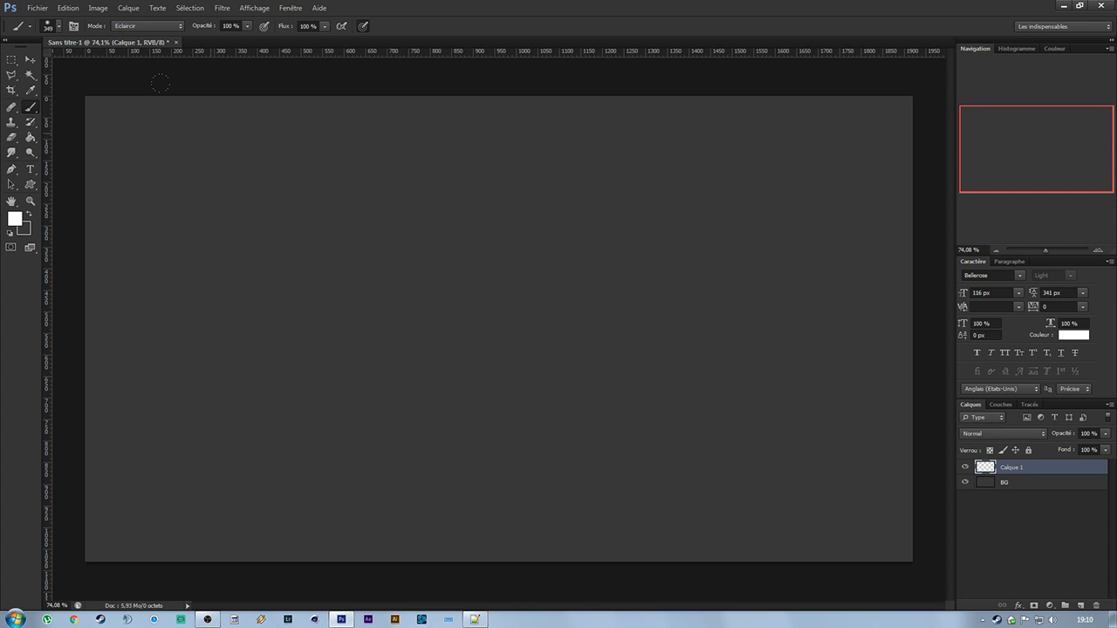
click(144, 25)
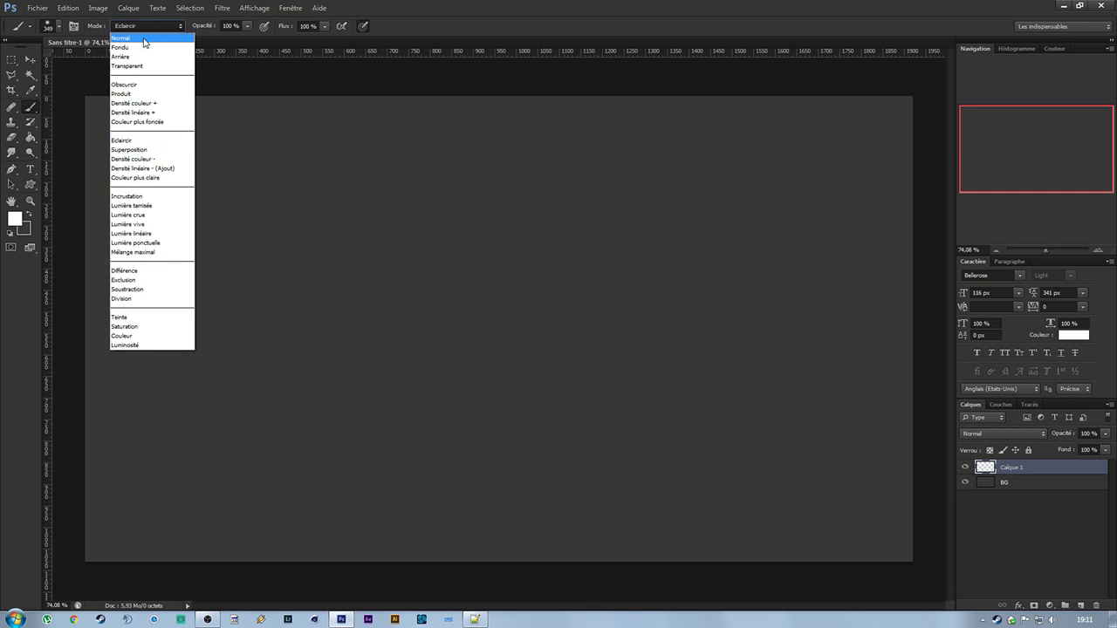
click(145, 41)
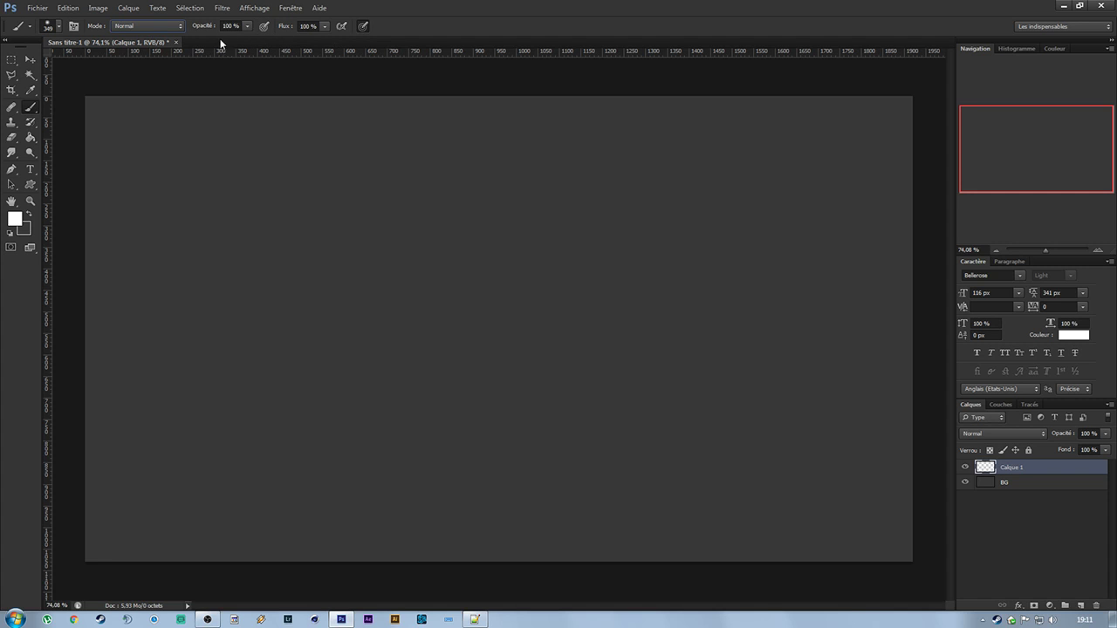
Set the soft round brush's size to 339 px and its hardness to 0 %.
click(59, 27)
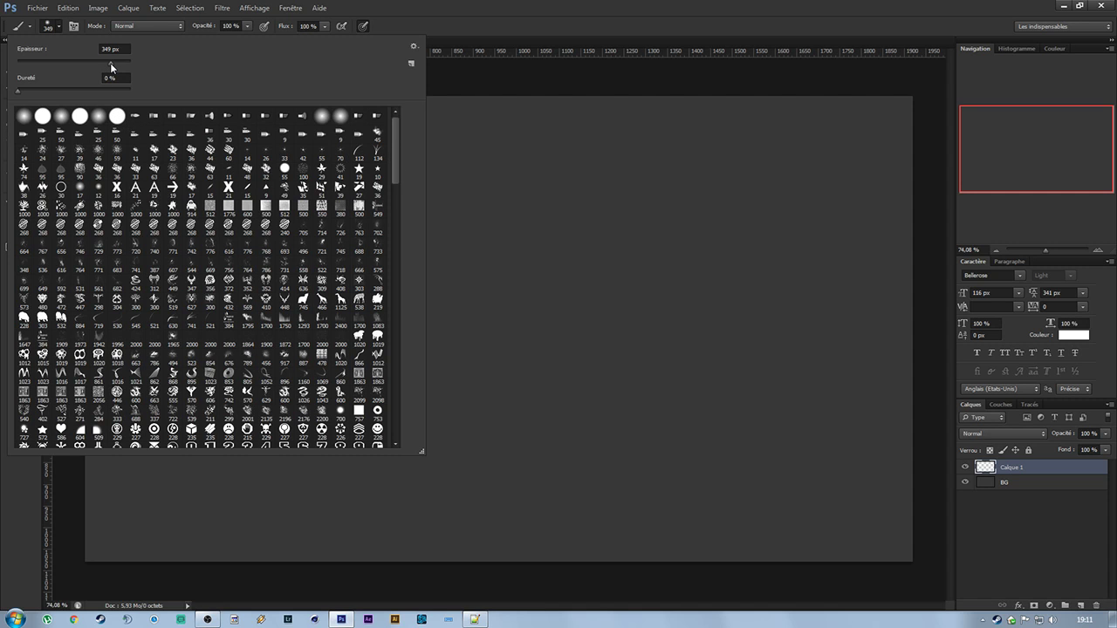
drag(104, 65, 110, 64)
drag(23, 92, 11, 142)
Look through the whole collection of brush tips and return to its beginning.
drag(396, 140, 389, 233)
scroll(328, 272, down, 2)
scroll(328, 272, down, 8)
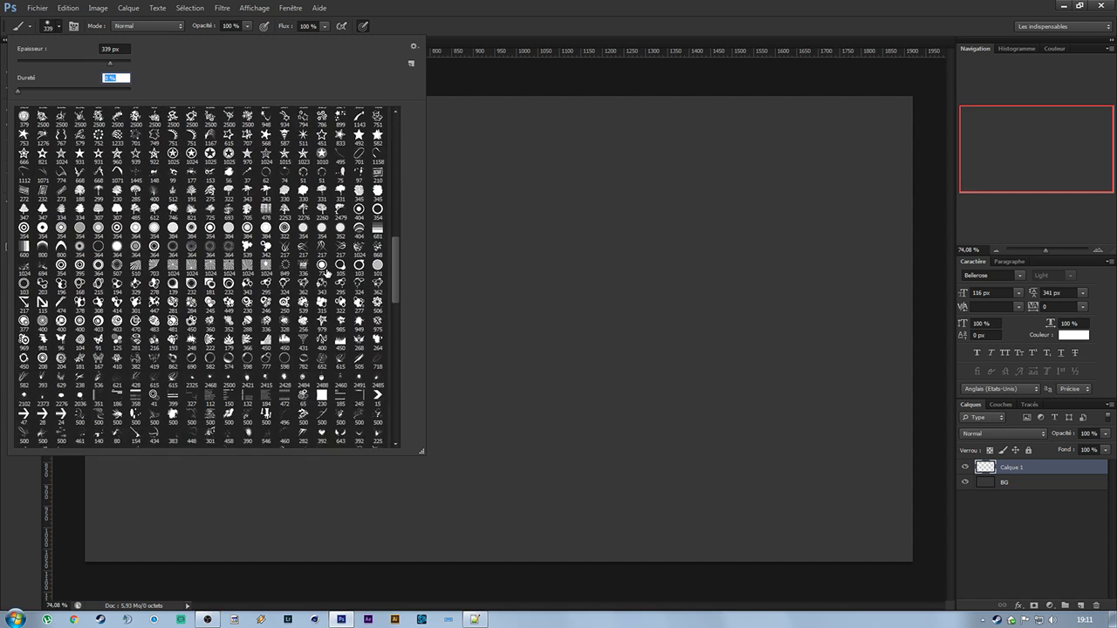
scroll(314, 284, down, 8)
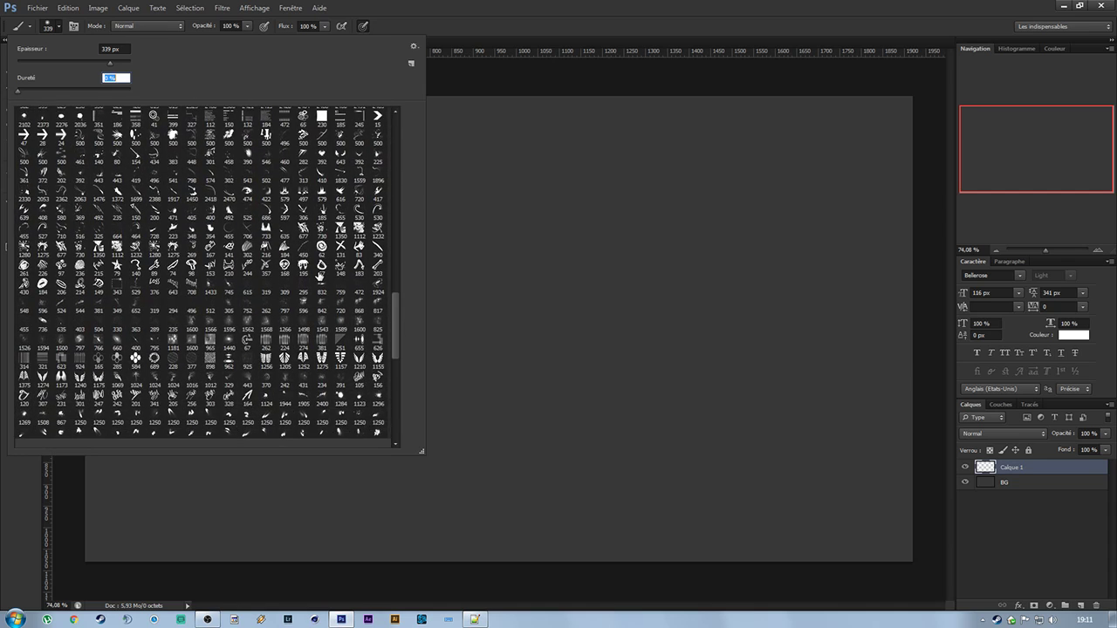
scroll(307, 292, down, 6)
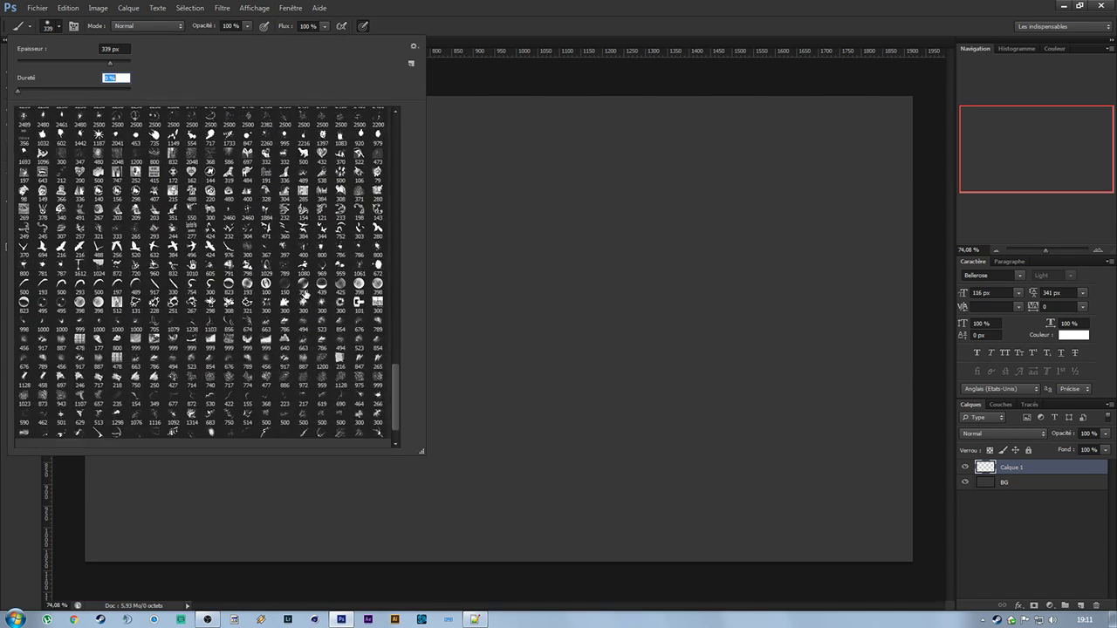
drag(395, 380, 389, 127)
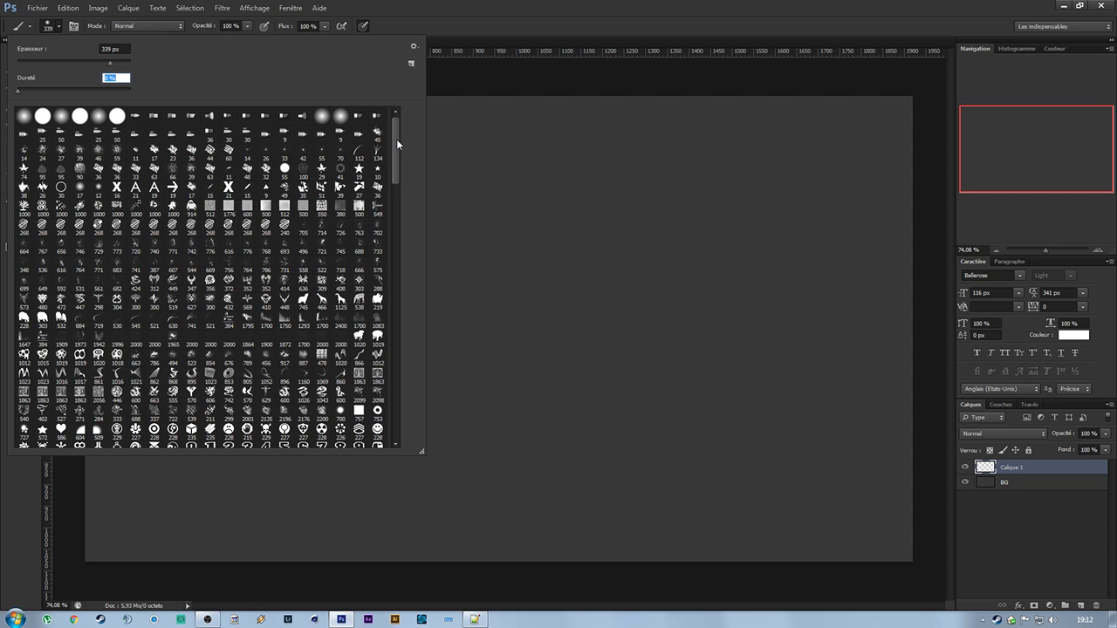
mouse_move(397, 138)
mouse_down()
mouse_move(396, 156)
mouse_move(398, 134)
mouse_up()
drag(392, 145, 396, 135)
mouse_move(393, 130)
mouse_down()
mouse_move(396, 150)
mouse_move(401, 129)
mouse_up()
Choose the 134 px grass brush tip at a size of 2680 px and try one stamp on the canvas, undoing the stamp.
click(377, 153)
drag(84, 62, 123, 63)
click(511, 24)
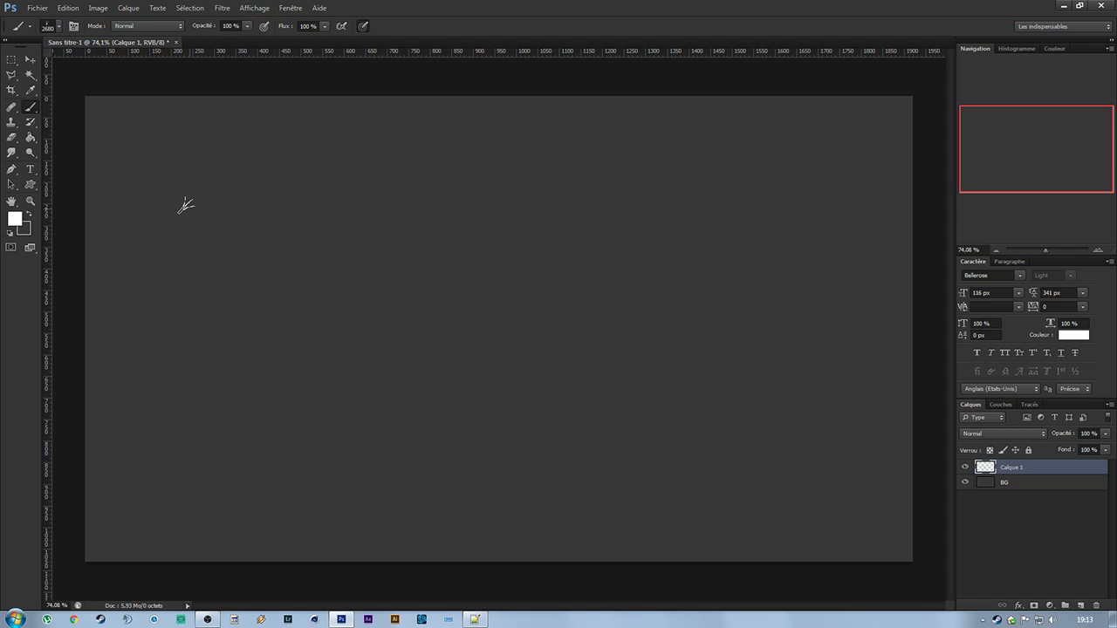
click(196, 169)
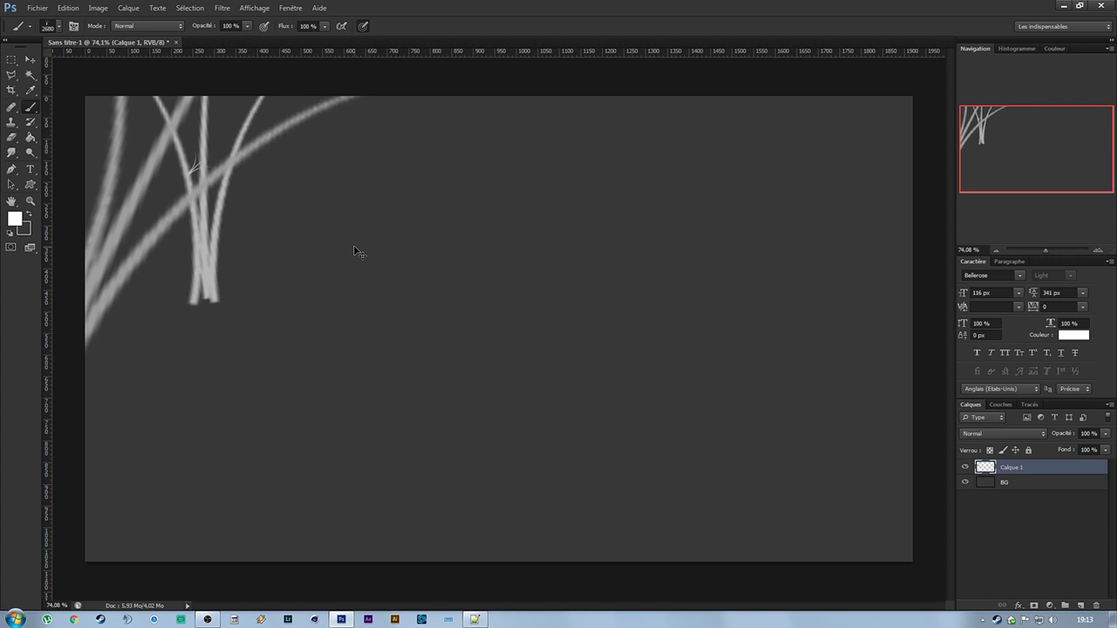
key(ctrl+z)
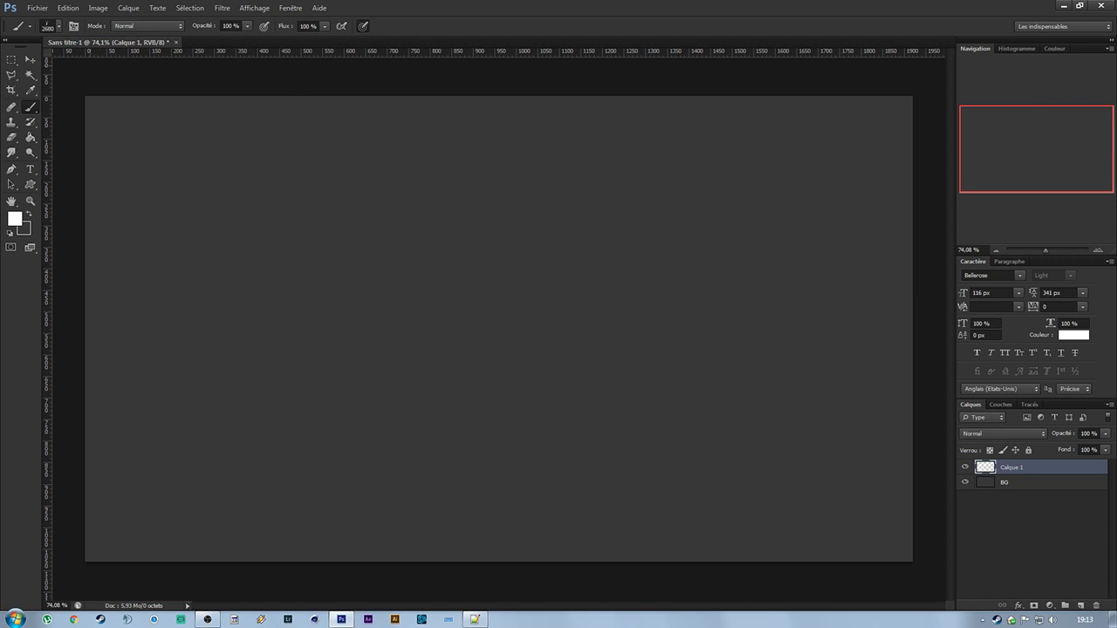
Reduce the grass brush to 504 px and paint test strokes across the canvas, undoing each one.
click(56, 27)
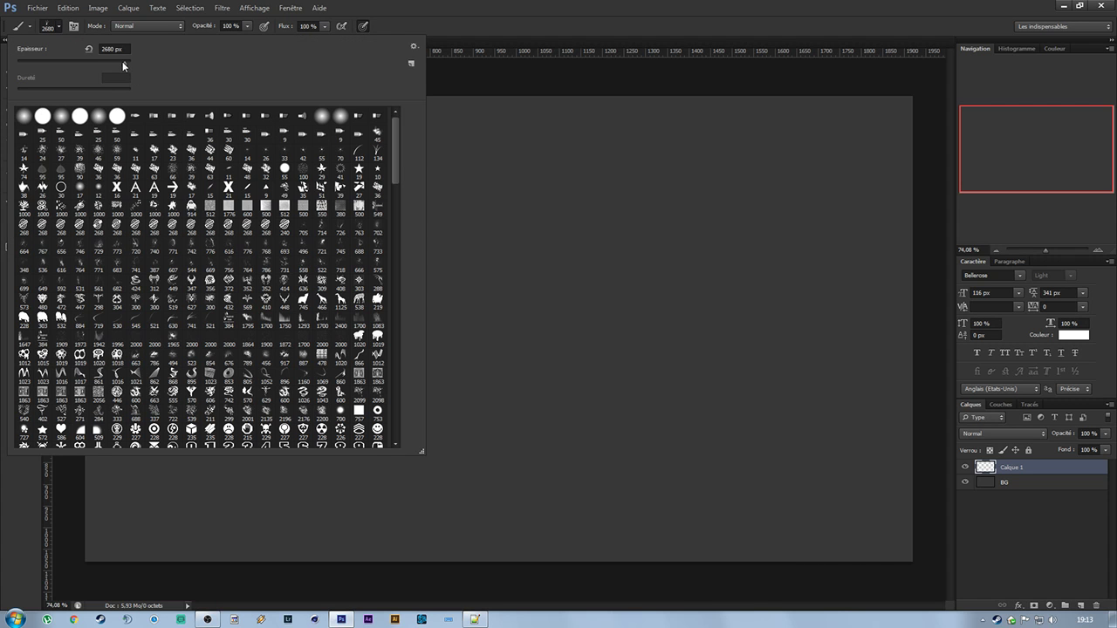
drag(122, 65, 119, 63)
drag(464, 237, 586, 286)
key(ctrl+z)
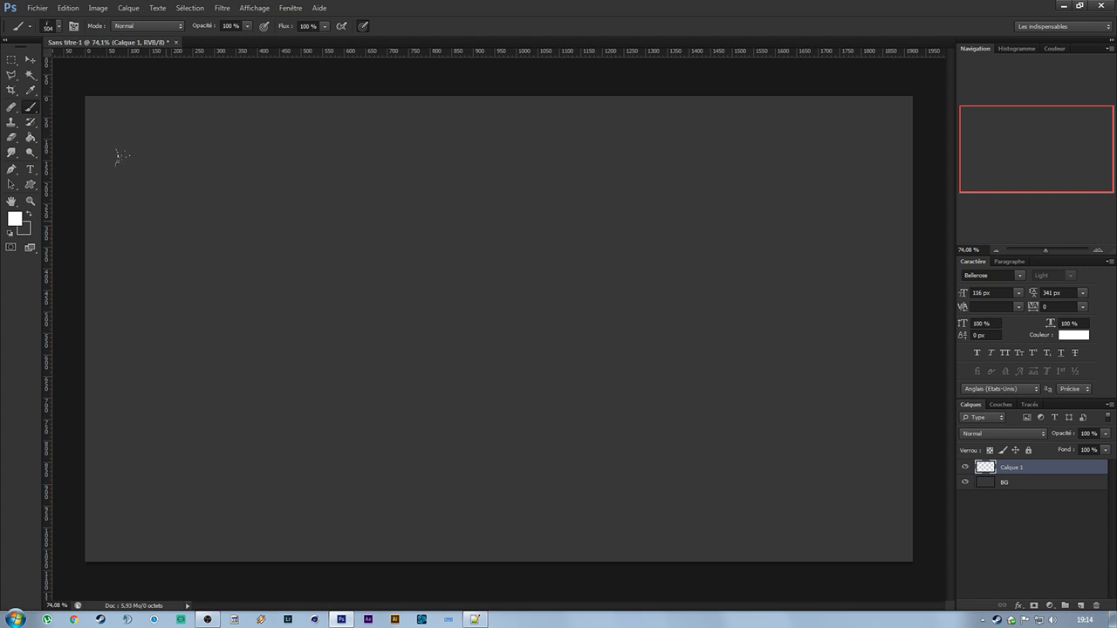
drag(160, 236, 671, 262)
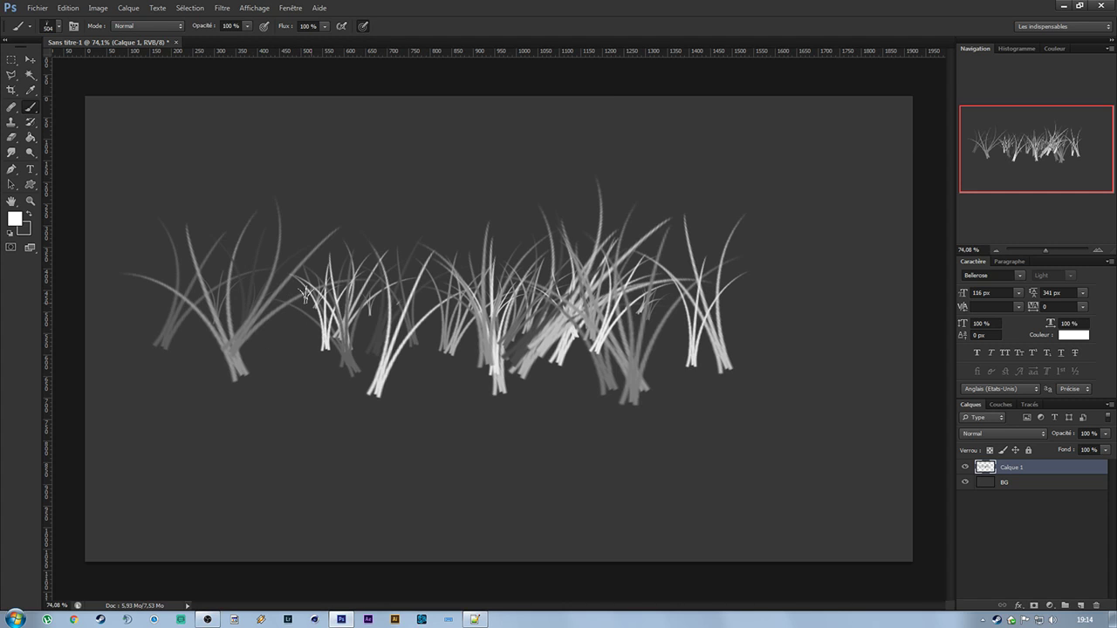
key(ctrl+z)
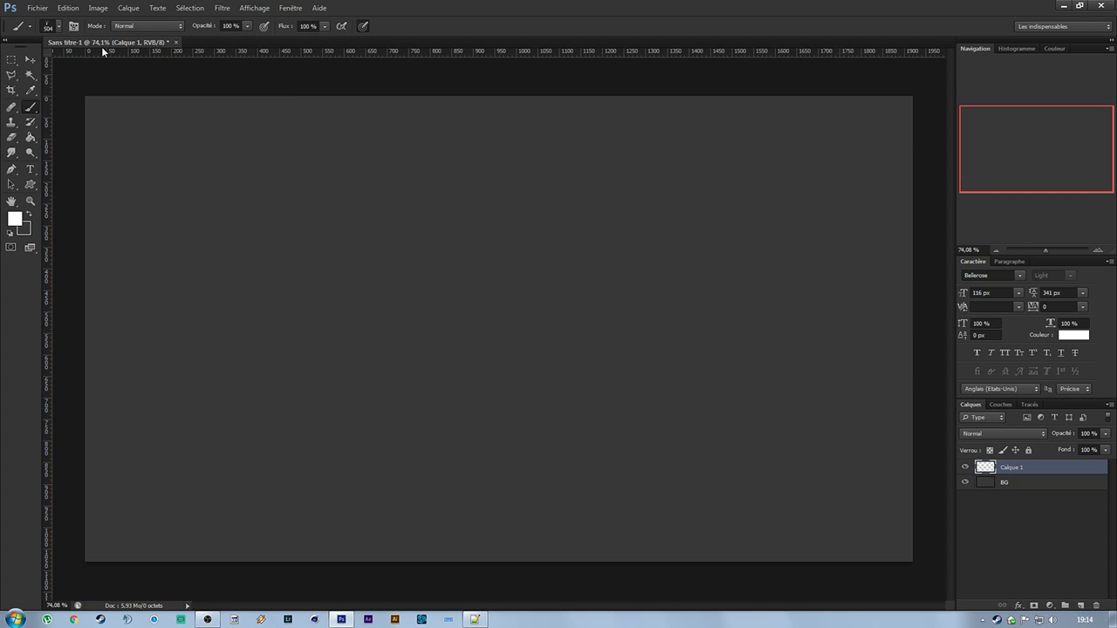
Turn off Diffusion, Dynamique de la couleur and Transfert in the grass brush's settings.
click(74, 27)
click(800, 261)
click(800, 272)
click(799, 307)
click(799, 318)
click(73, 26)
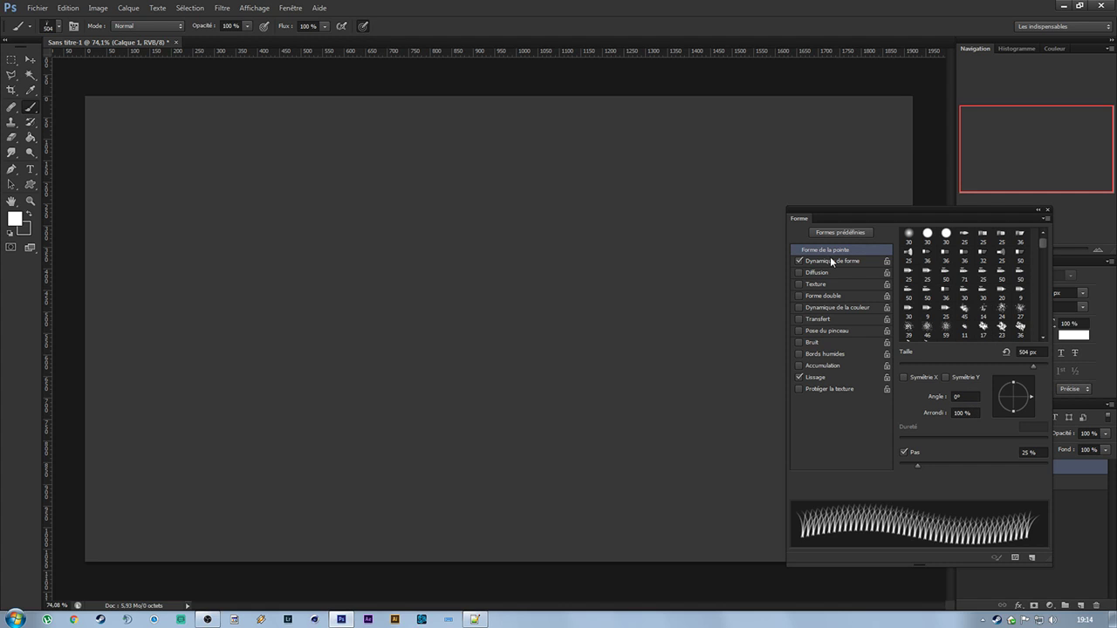
Close the brush settings, stamp one grass tuft and paint a horizontal row of grass beside it at 504 px.
click(799, 261)
click(1047, 209)
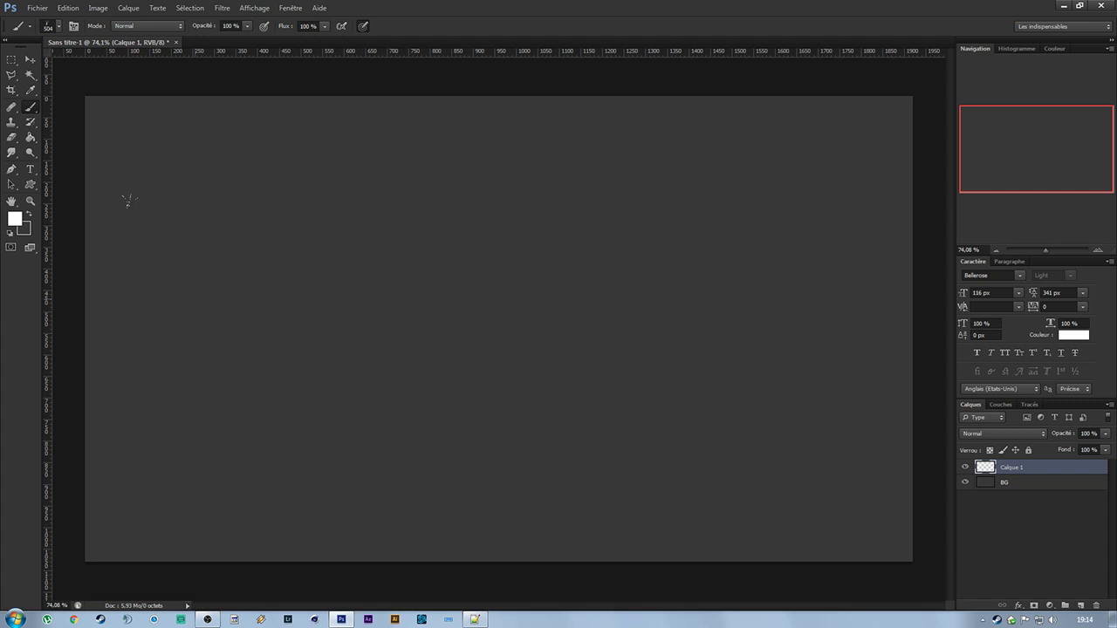
drag(159, 403, 116, 203)
drag(167, 403, 201, 192)
drag(173, 403, 273, 225)
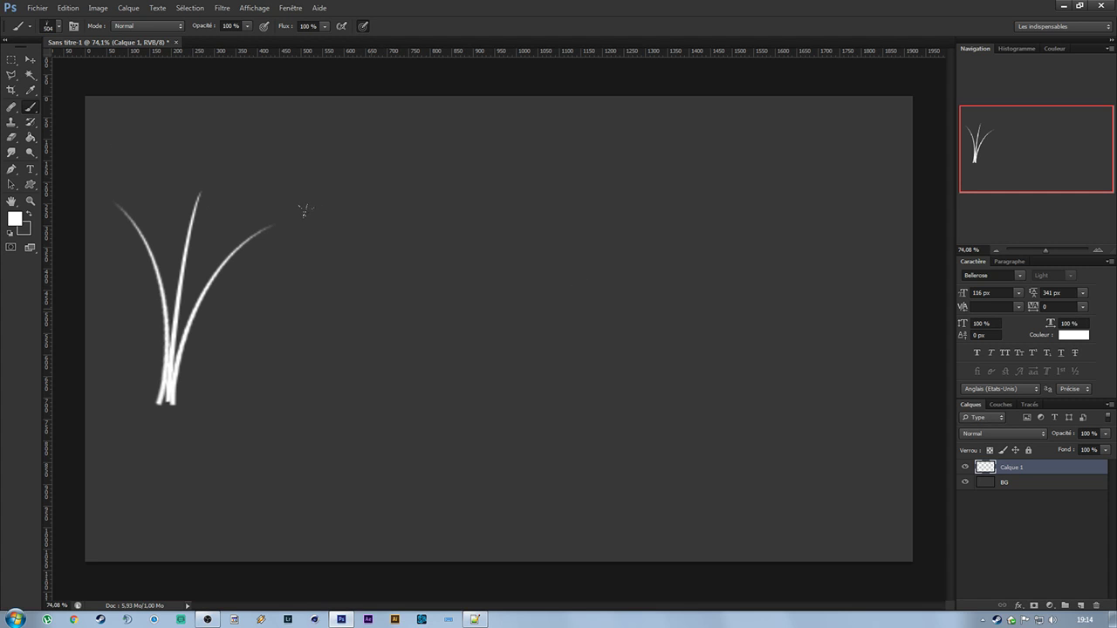
drag(355, 158, 715, 170)
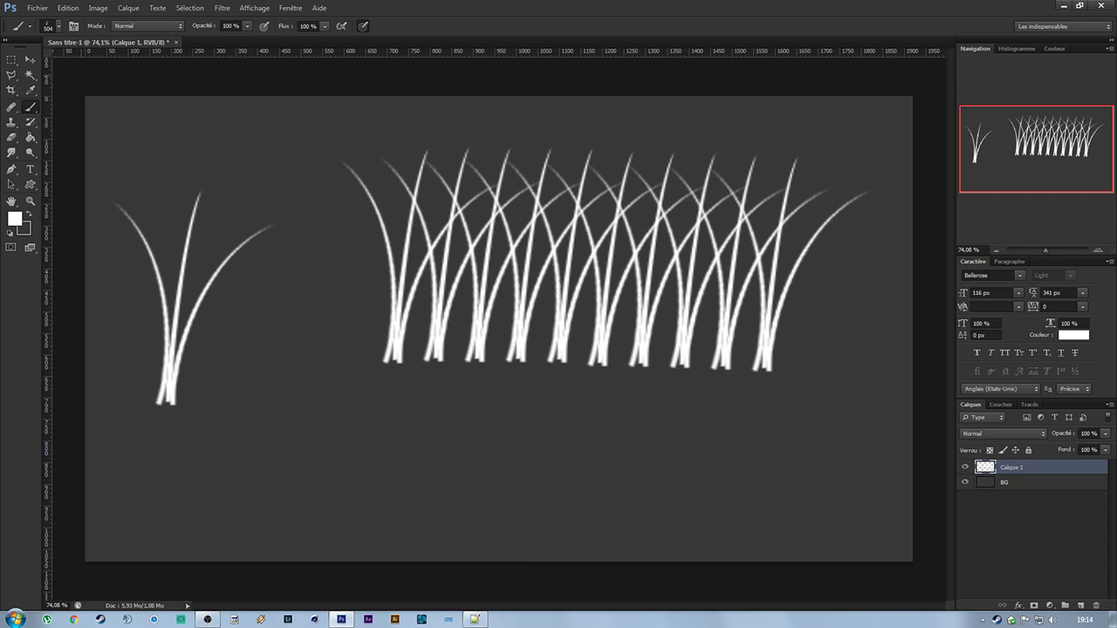
Reopen the brush settings, move them clear of the painted grass and briefly view the brush tip presets.
click(74, 27)
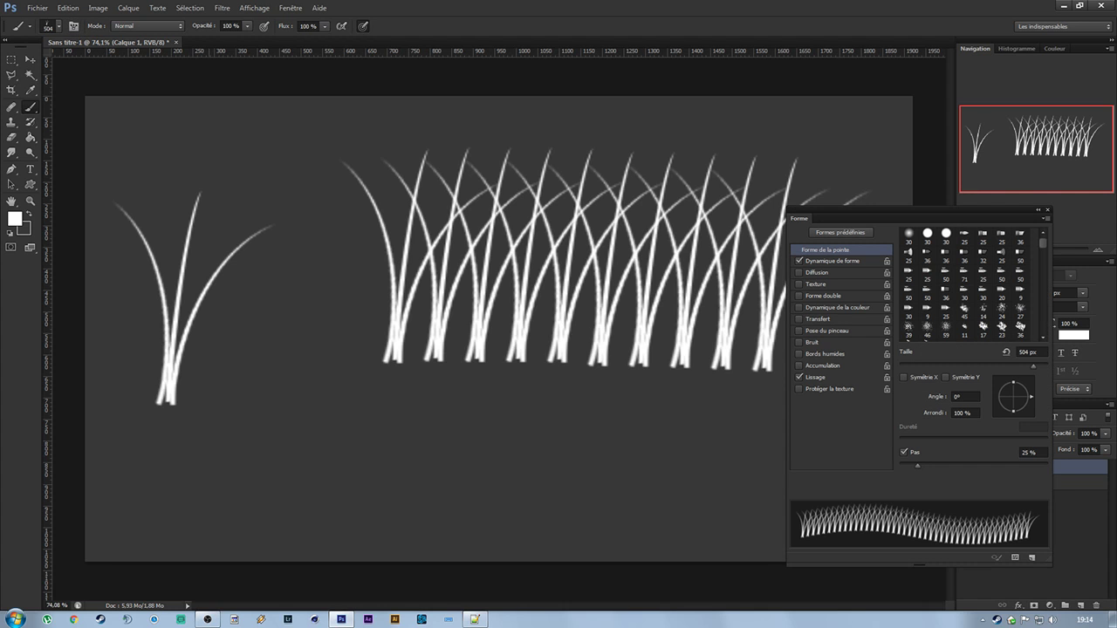
mouse_move(890, 210)
mouse_down()
mouse_move(917, 259)
mouse_move(957, 104)
mouse_up()
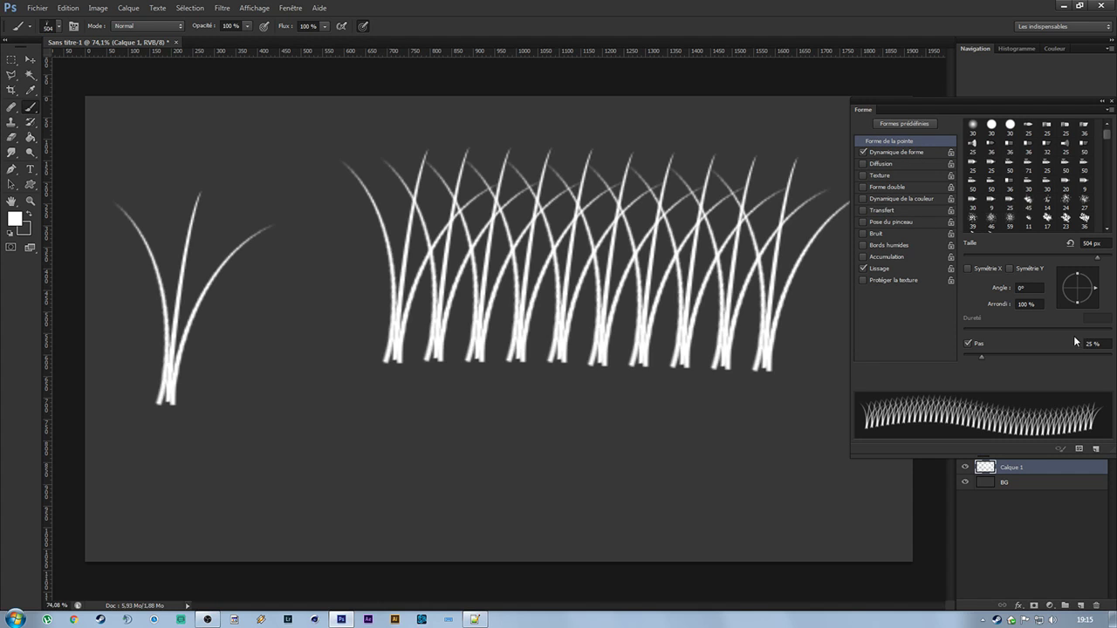
click(58, 30)
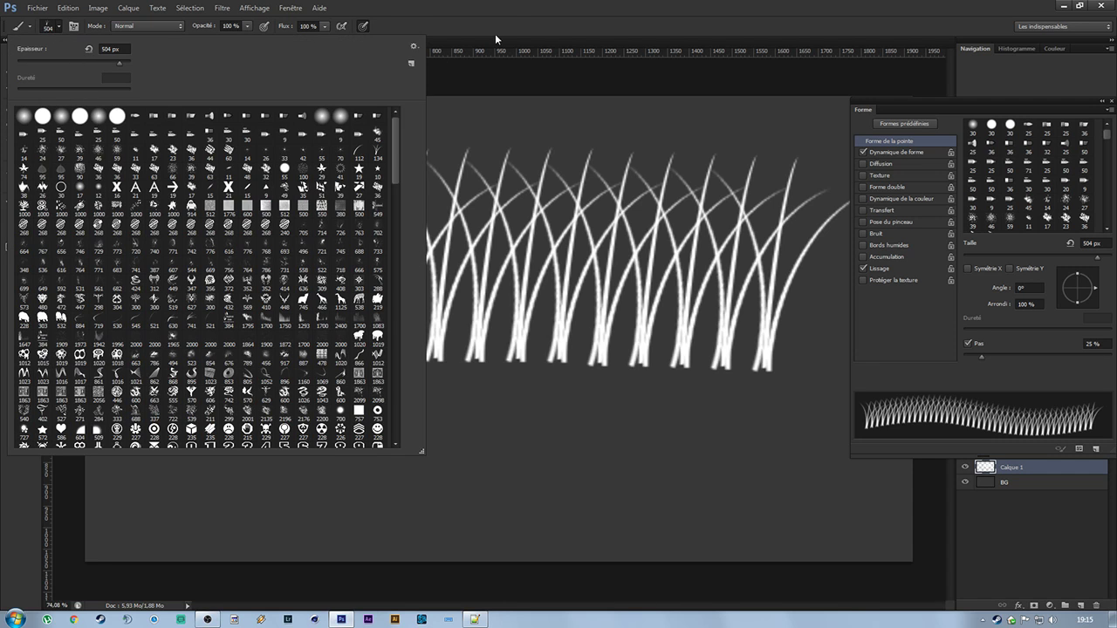
click(538, 51)
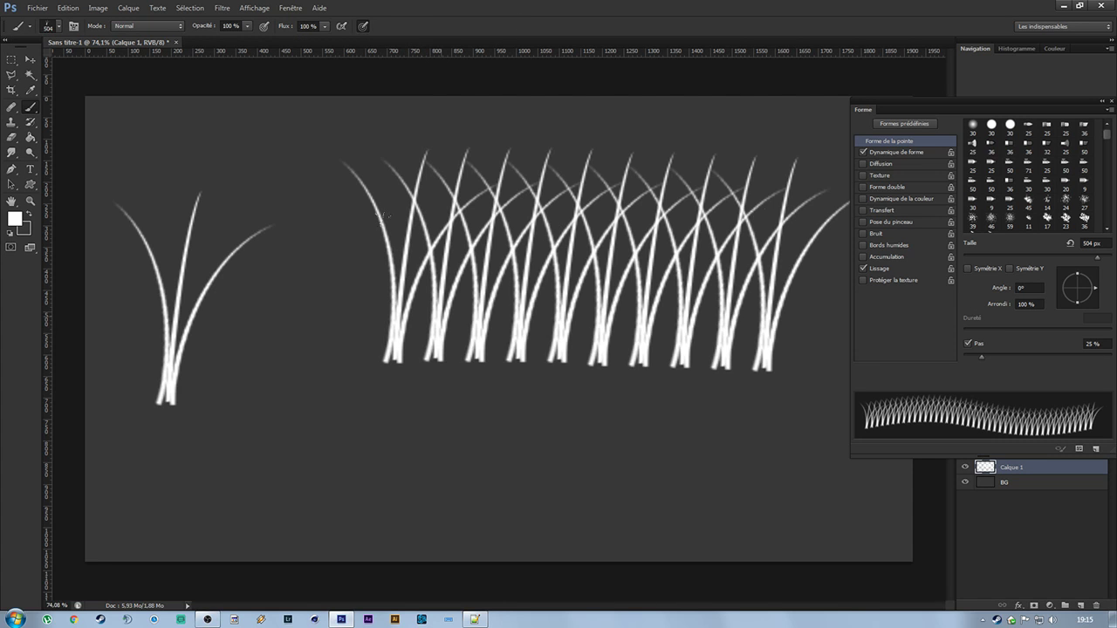
Undo the painted grass row and the single grass tuft to empty the canvas.
key(ctrl+z)
key(ctrl+z)
key(ctrl+alt+z)
key(ctrl+alt+z)
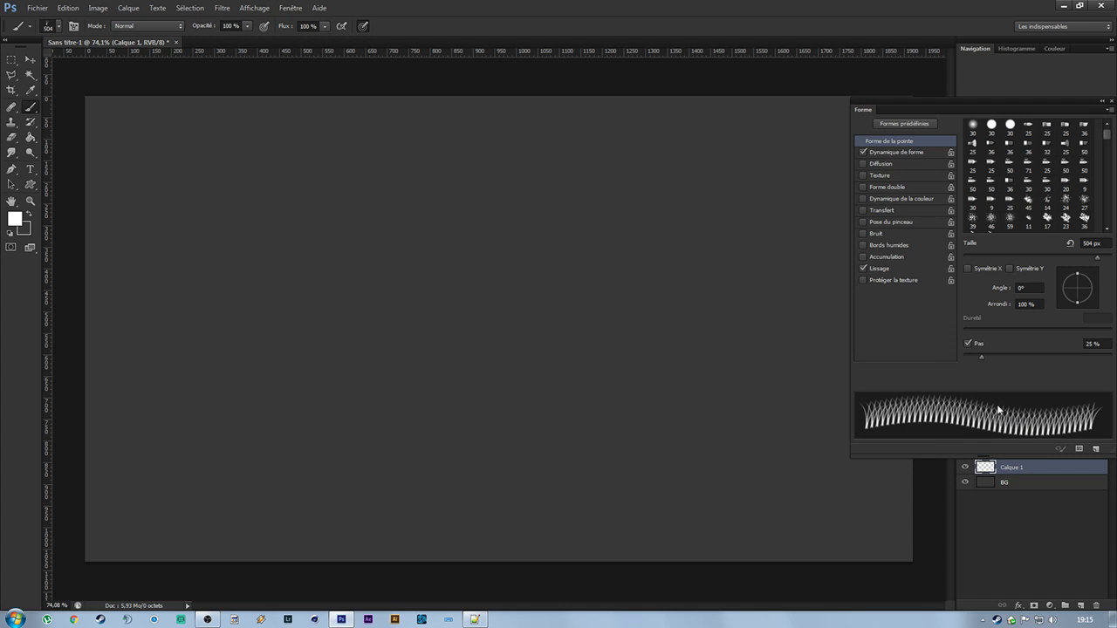
Reduce the grass brush to 324 px and turn Symétrie X on and off to compare the tip's orientation.
drag(1096, 258, 1085, 262)
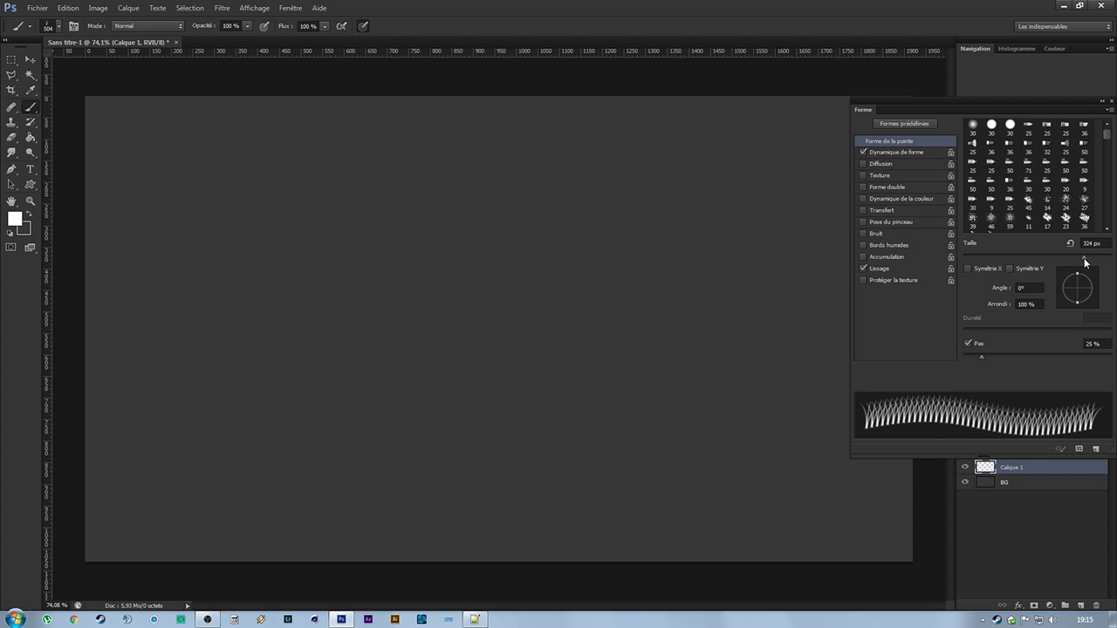
click(967, 267)
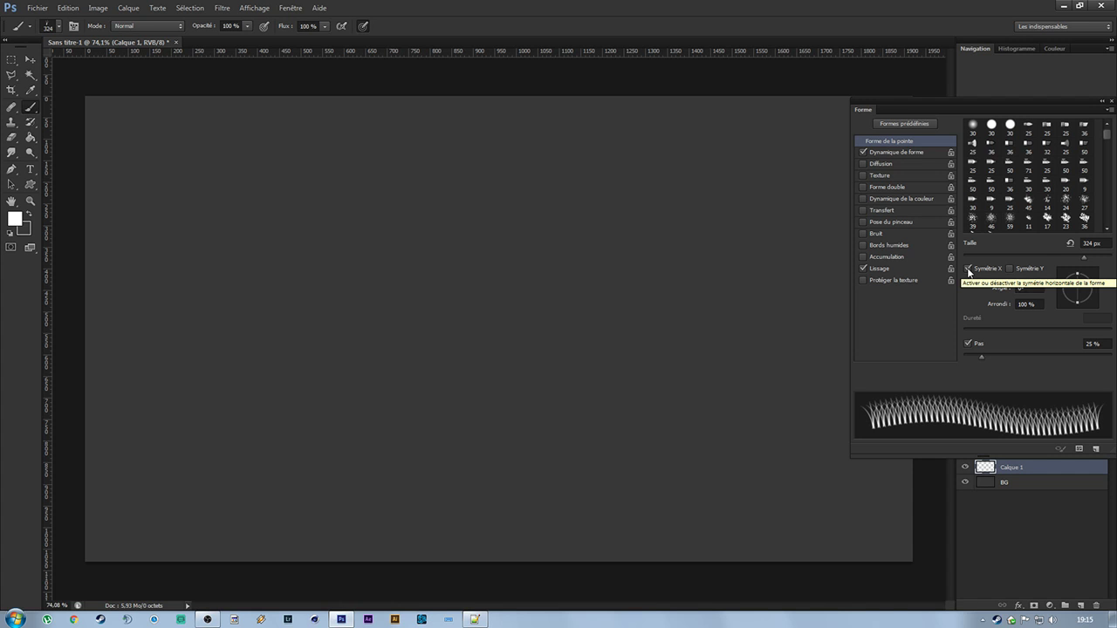
click(966, 268)
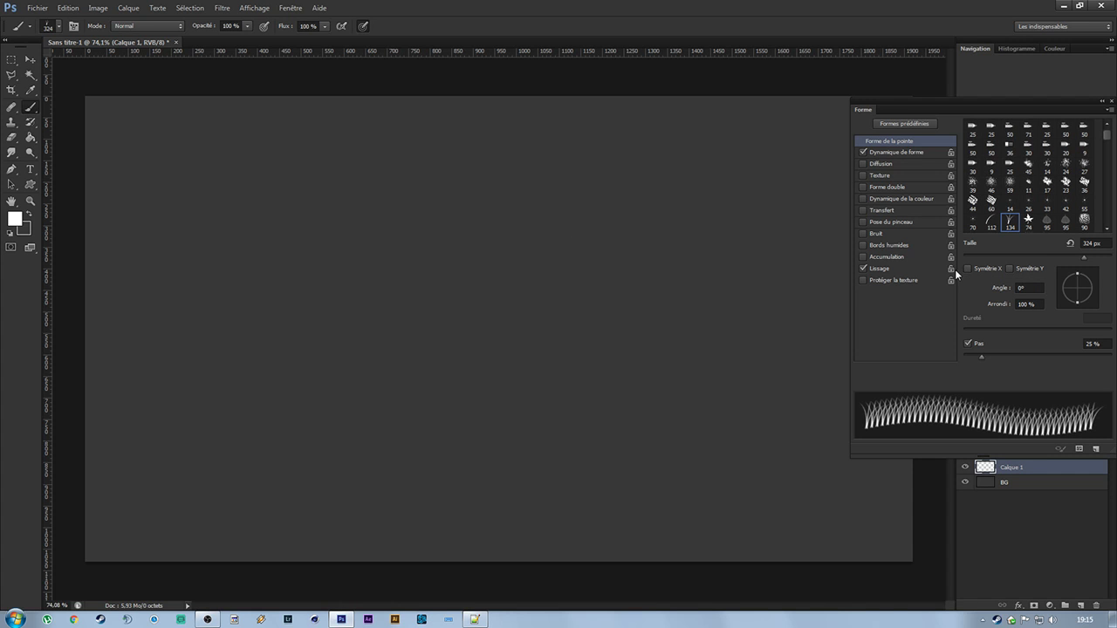
click(967, 268)
click(967, 268)
Try Symétrie Y with one grass stamp, undo the stamp, and turn both symmetry options off again.
click(1009, 268)
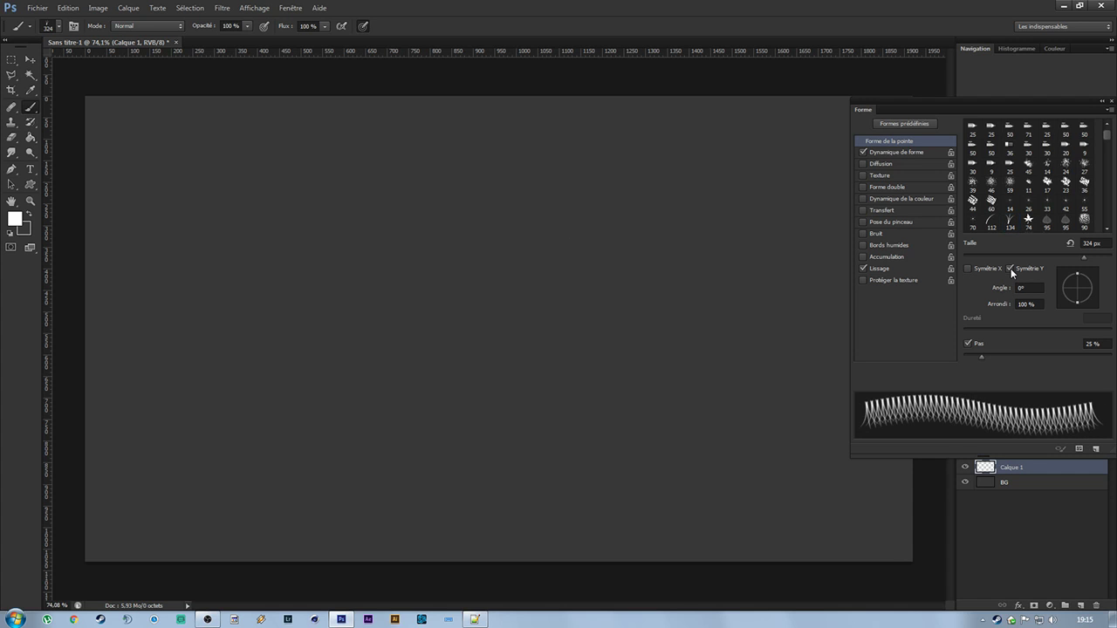
mouse_move(543, 262)
mouse_down()
mouse_move(576, 331)
mouse_move(565, 340)
mouse_up()
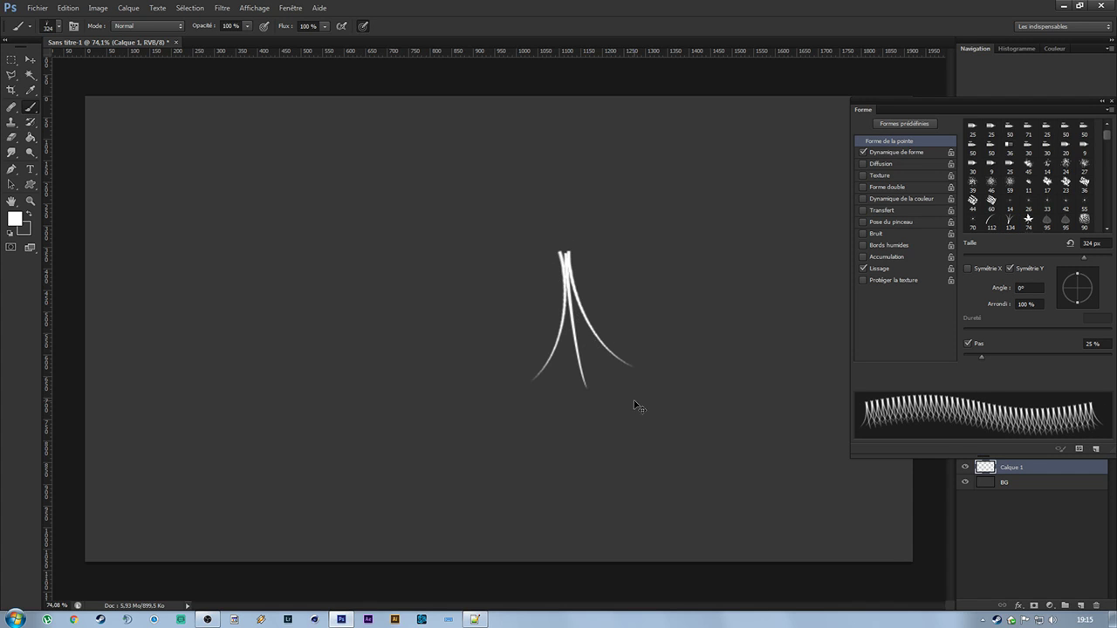
key(ctrl+z)
click(967, 268)
click(967, 268)
click(1010, 268)
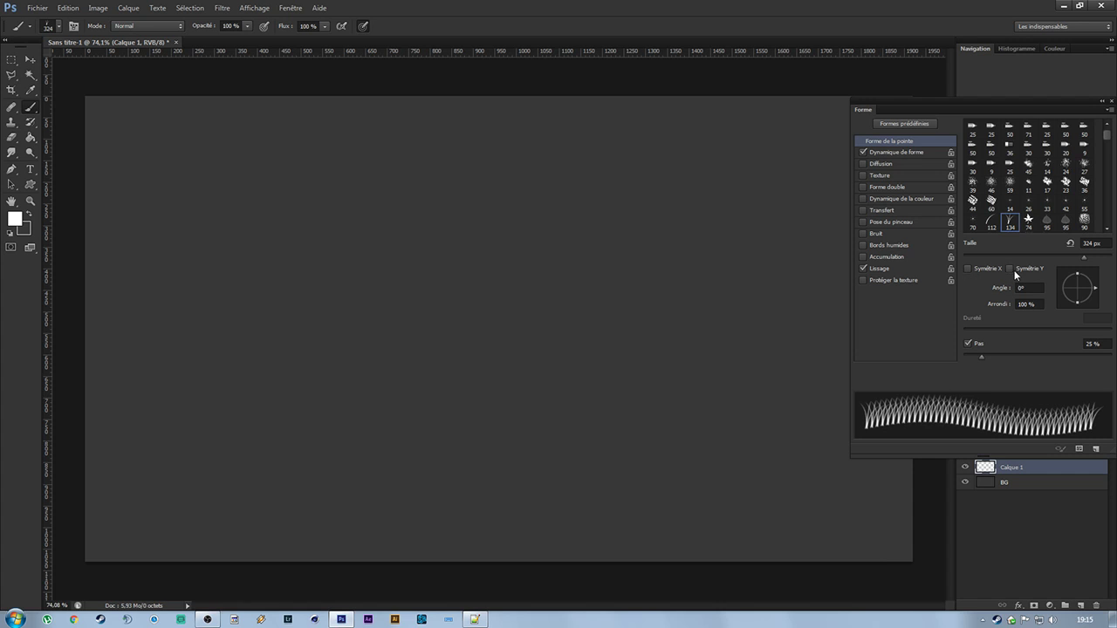
Set the grass tip's angle to 55° and test it with one stamp on the canvas, undoing the stamp.
click(1026, 287)
text(45)
key(Return)
text(55)
key(Return)
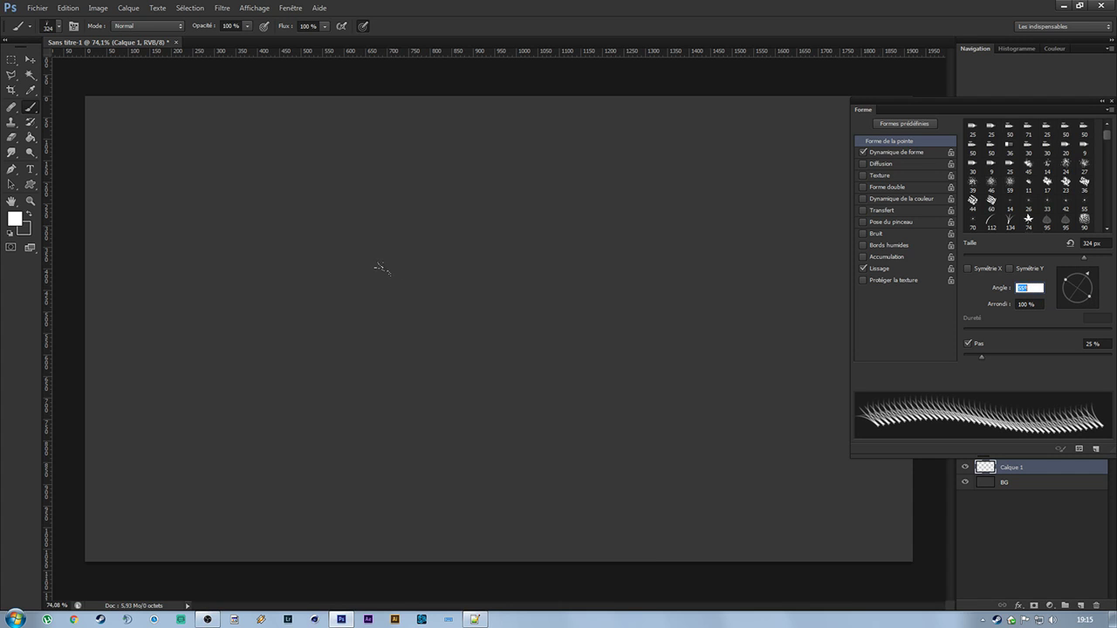
click(381, 269)
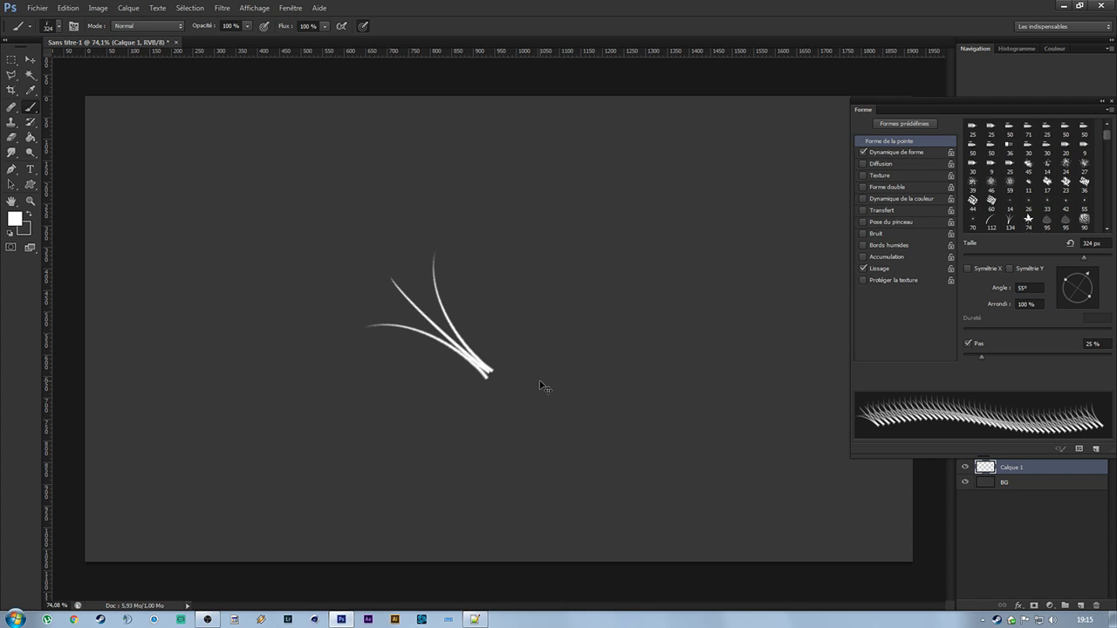
key(ctrl+z)
Lower the grass tip's roundness (Arrondi) to 0 % to preview the flattening, and restore it to 100 %.
click(1033, 303)
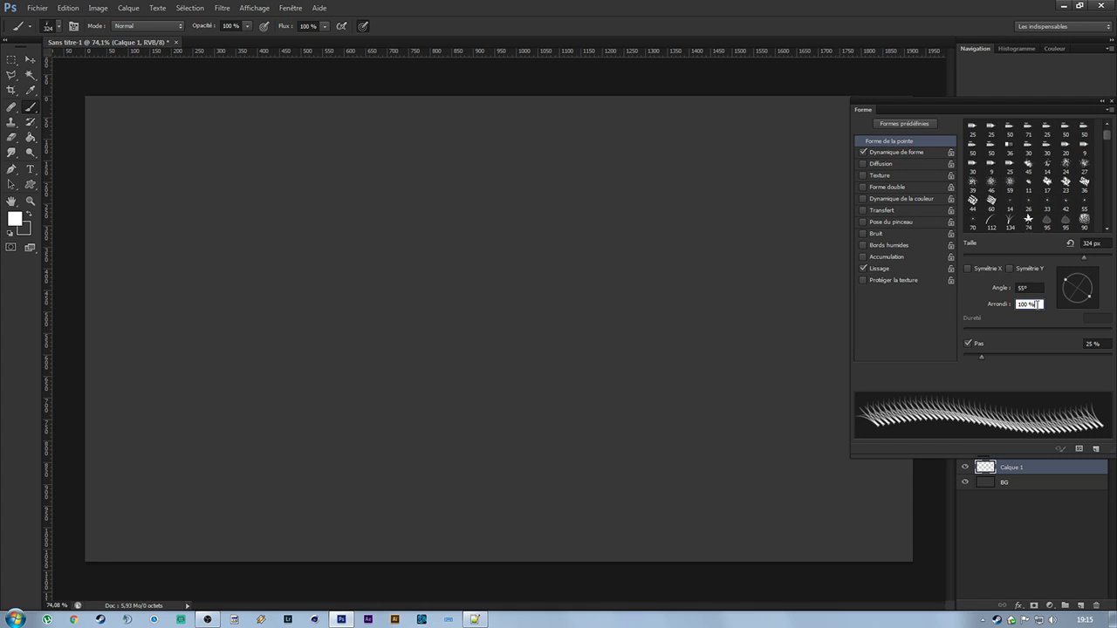
scroll(1037, 305, down, 16)
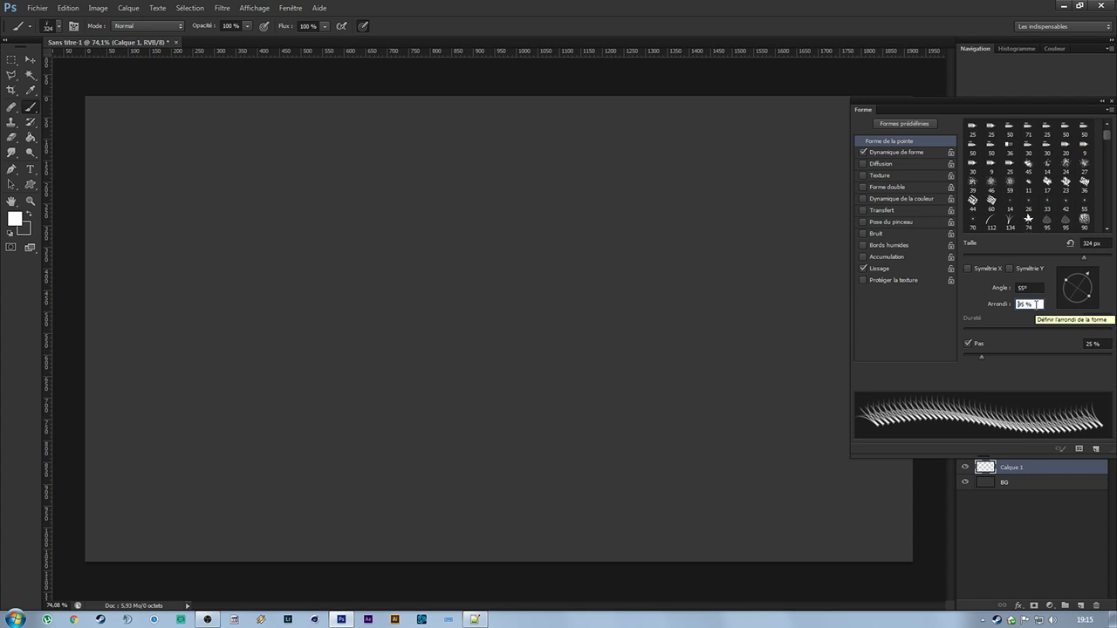
scroll(1036, 304, down, 20)
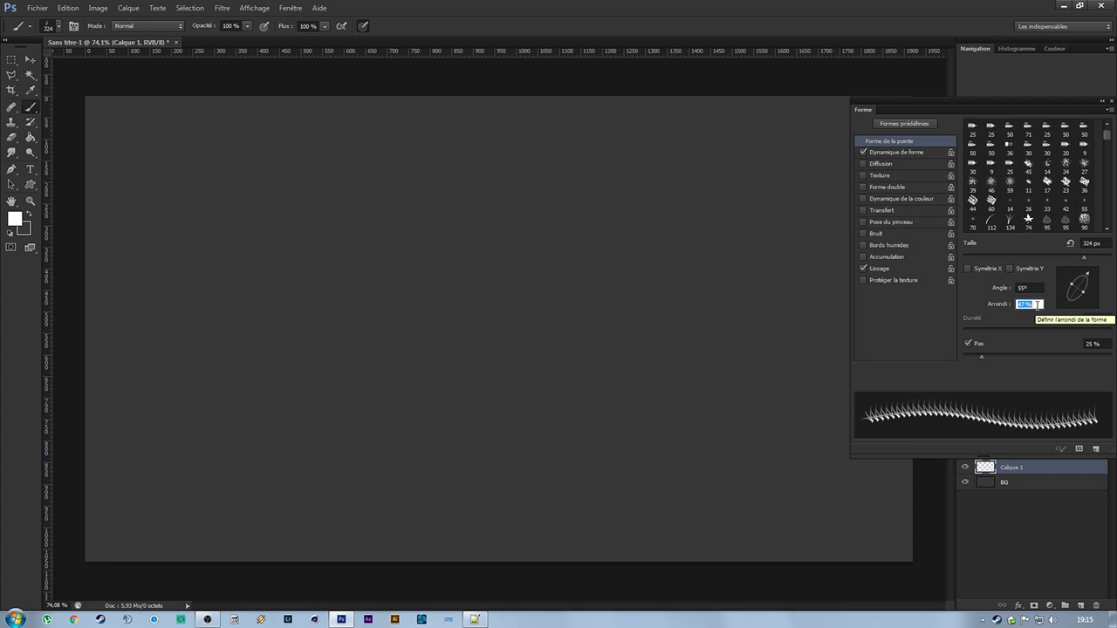
scroll(1036, 304, down, 20)
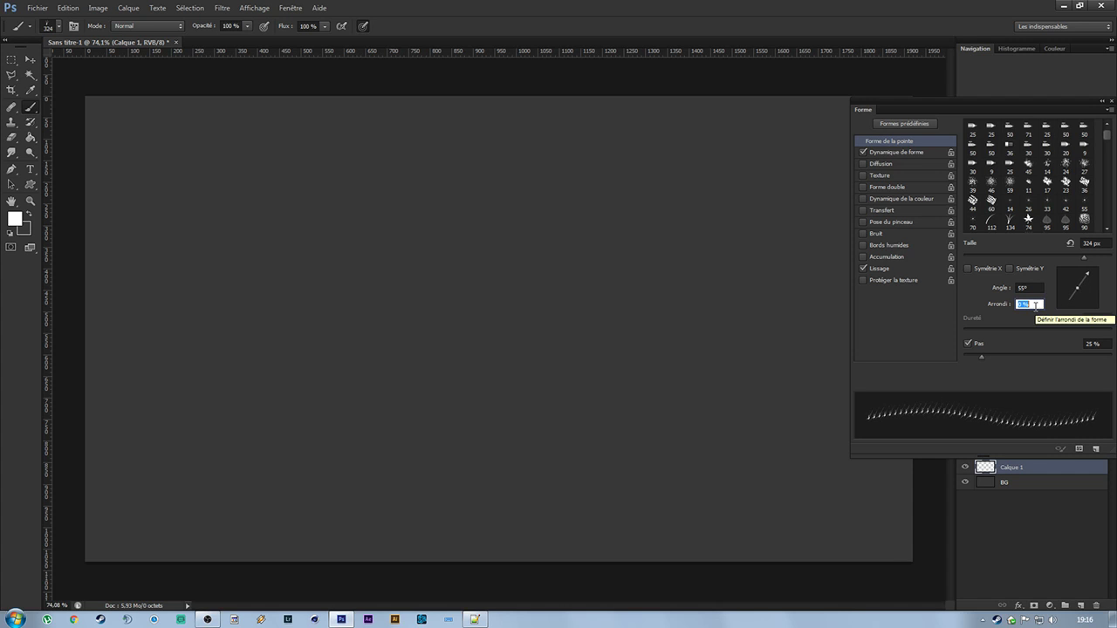
scroll(1036, 305, down, 3)
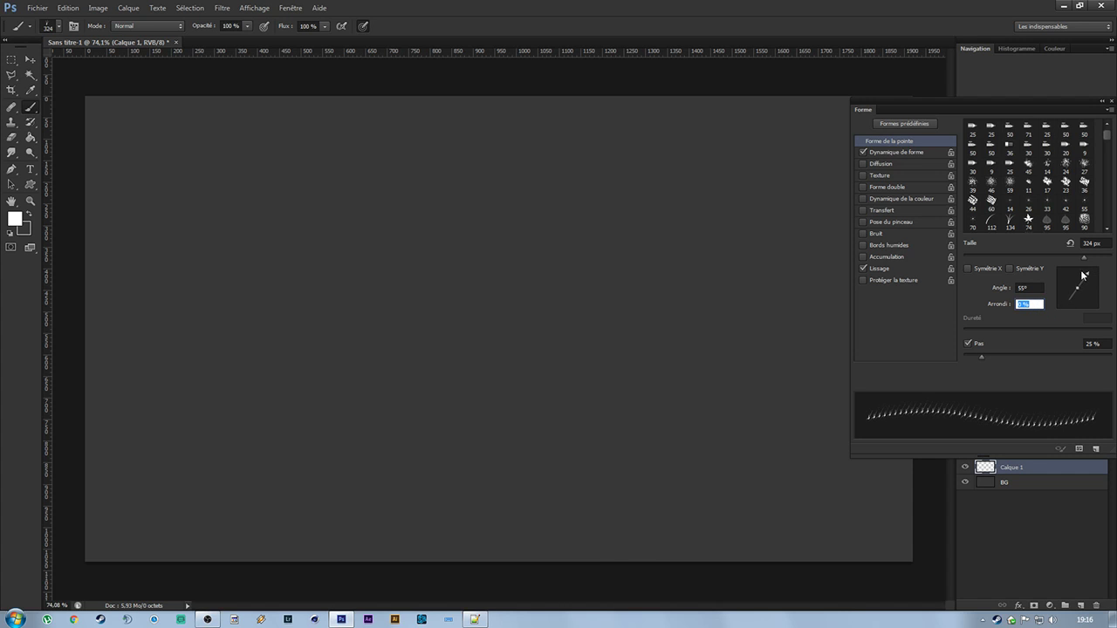
scroll(1032, 305, up, 16)
scroll(1031, 305, up, 10)
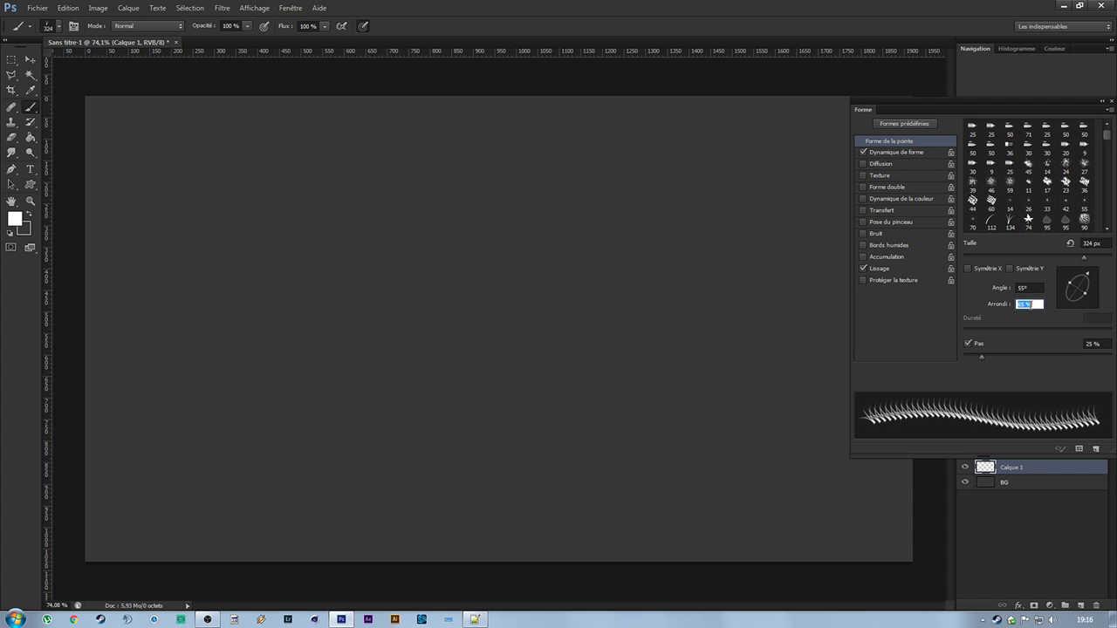
scroll(1029, 305, up, 10)
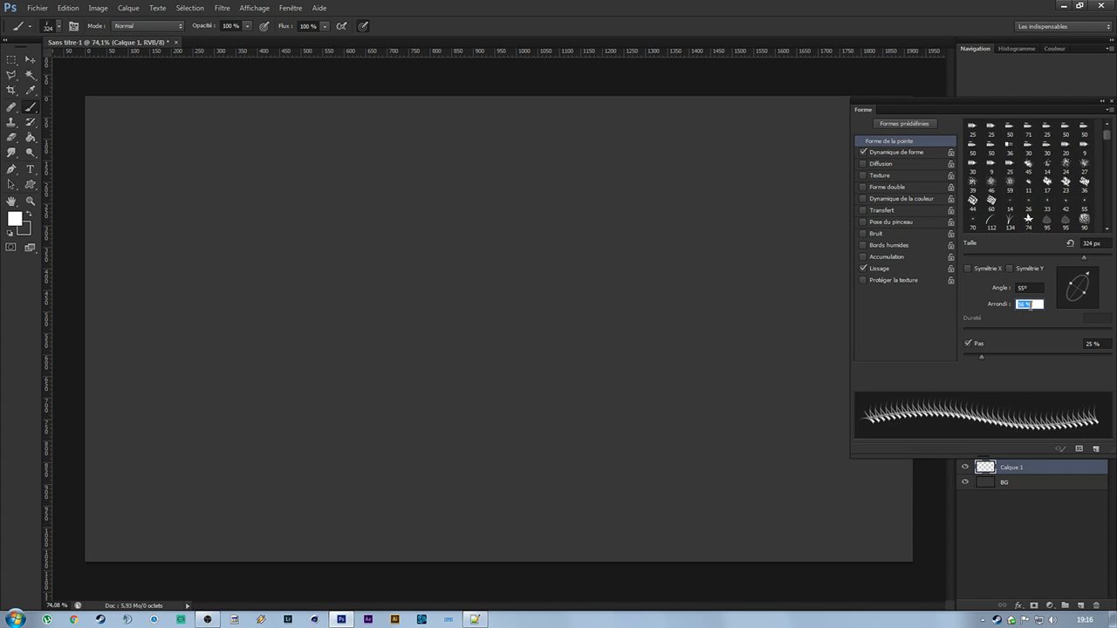
scroll(1029, 304, up, 10)
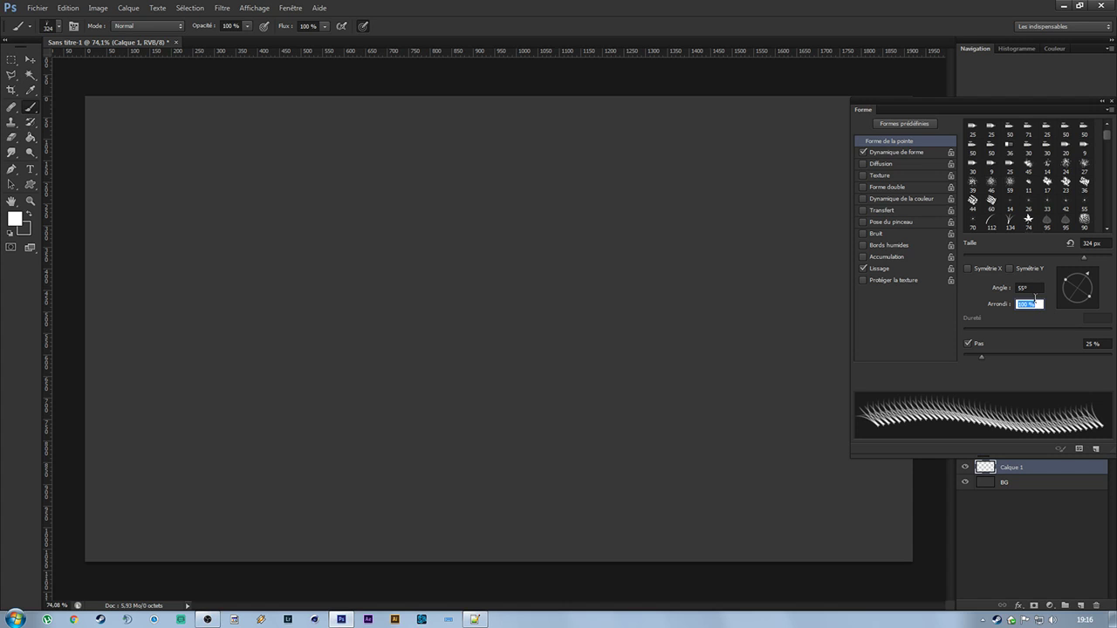
Reset the grass tip's angle to 0°.
click(1010, 287)
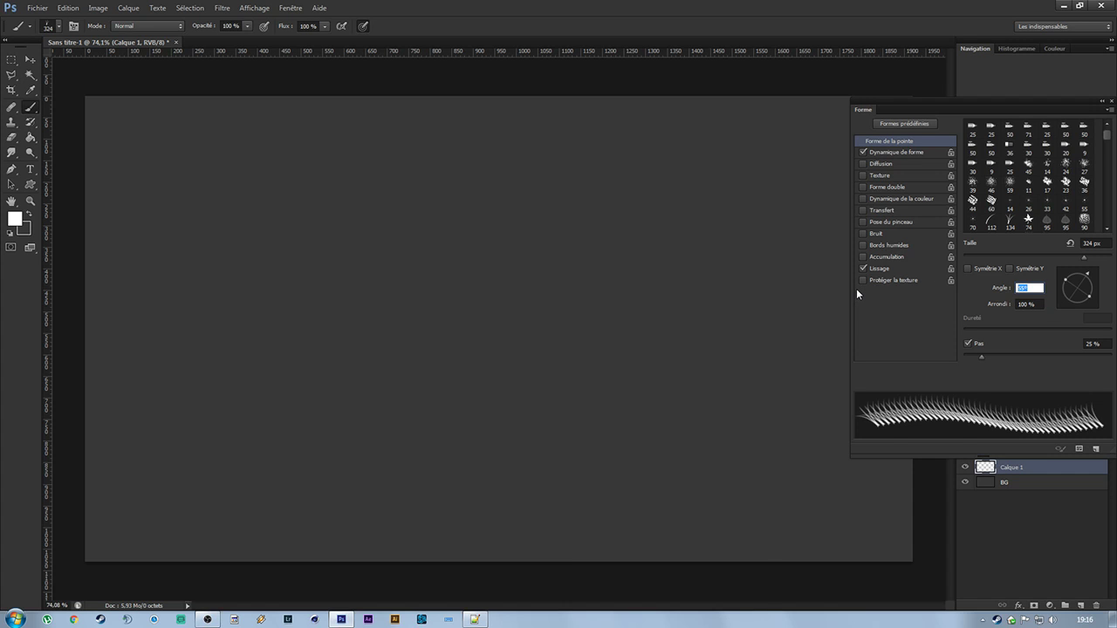
text(0)
key(Return)
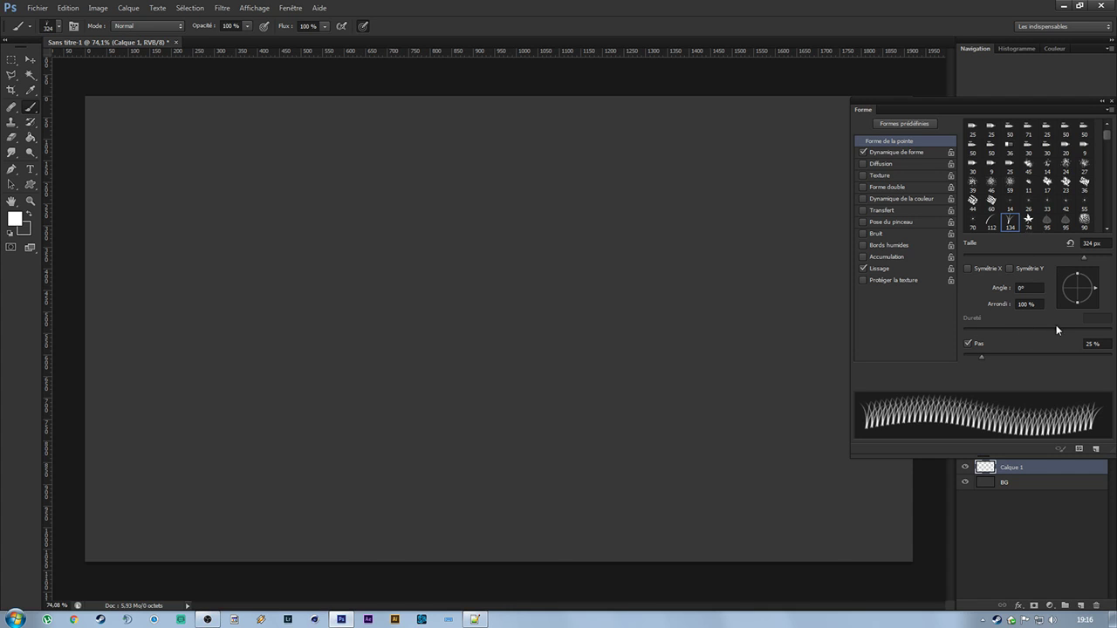
Choose the 30 px hard round tip and try its hardness (Dureté) setting, ending at 100 %.
scroll(1029, 176, up, 2)
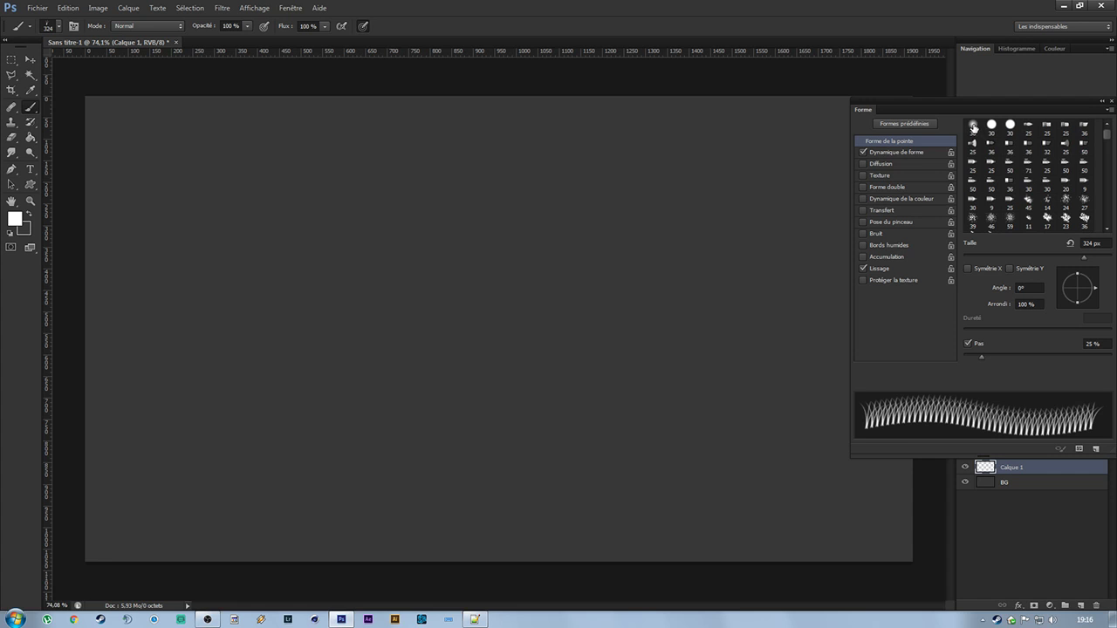
click(990, 125)
drag(980, 334, 1111, 331)
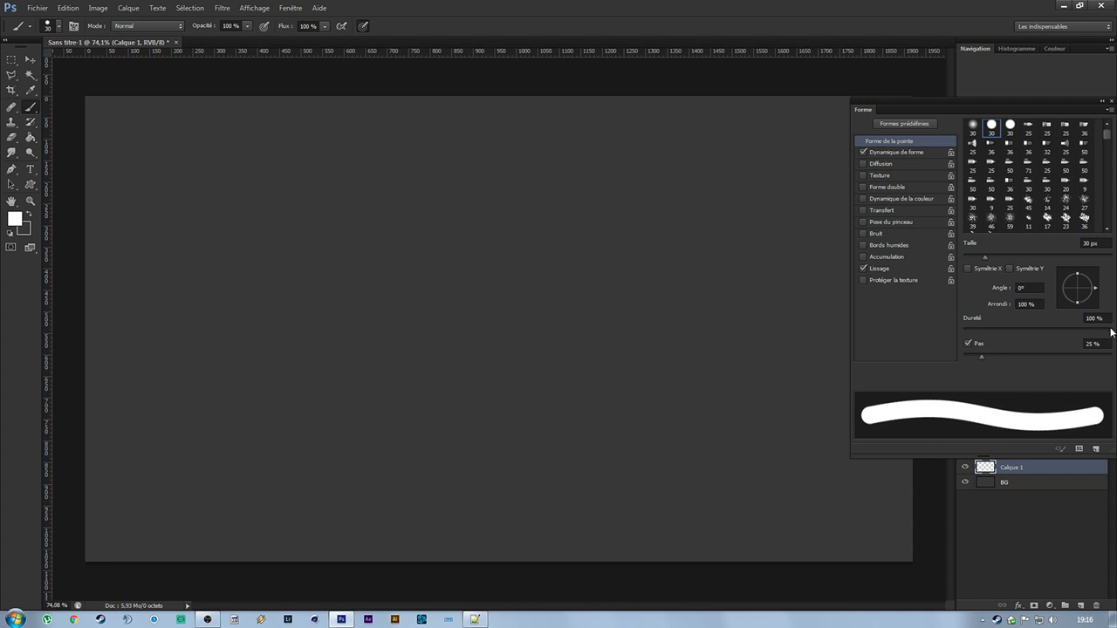
Choose the 134 px grass tip and paint a horizontal row of grass across the upper canvas with 25 % spacing.
scroll(1012, 201, down, 2)
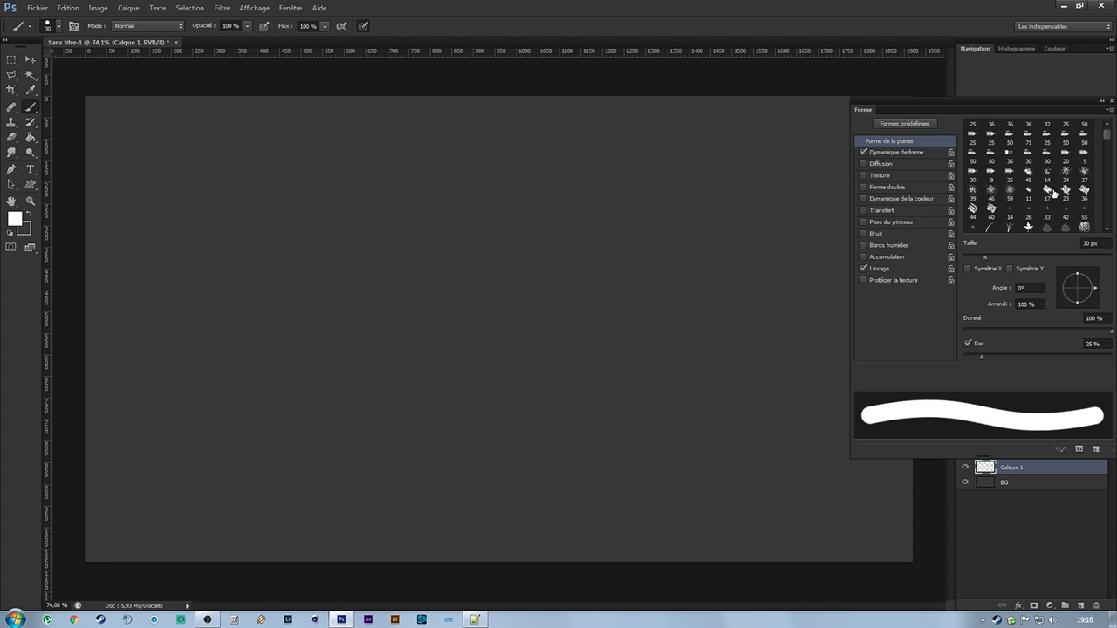
scroll(1030, 223, down, 1)
click(1010, 219)
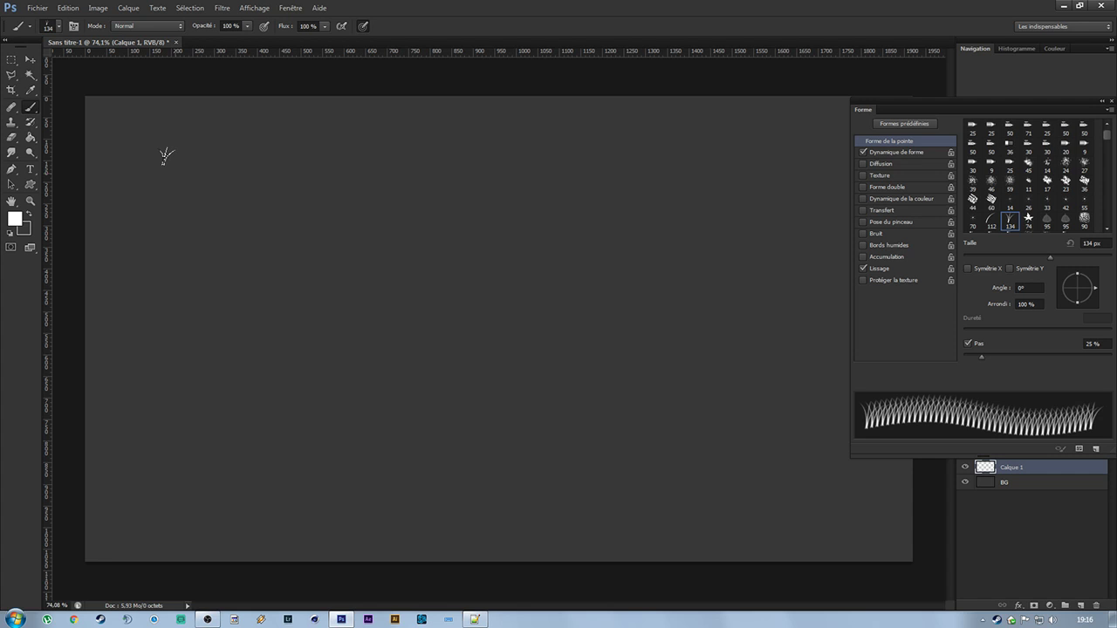
drag(166, 157, 685, 141)
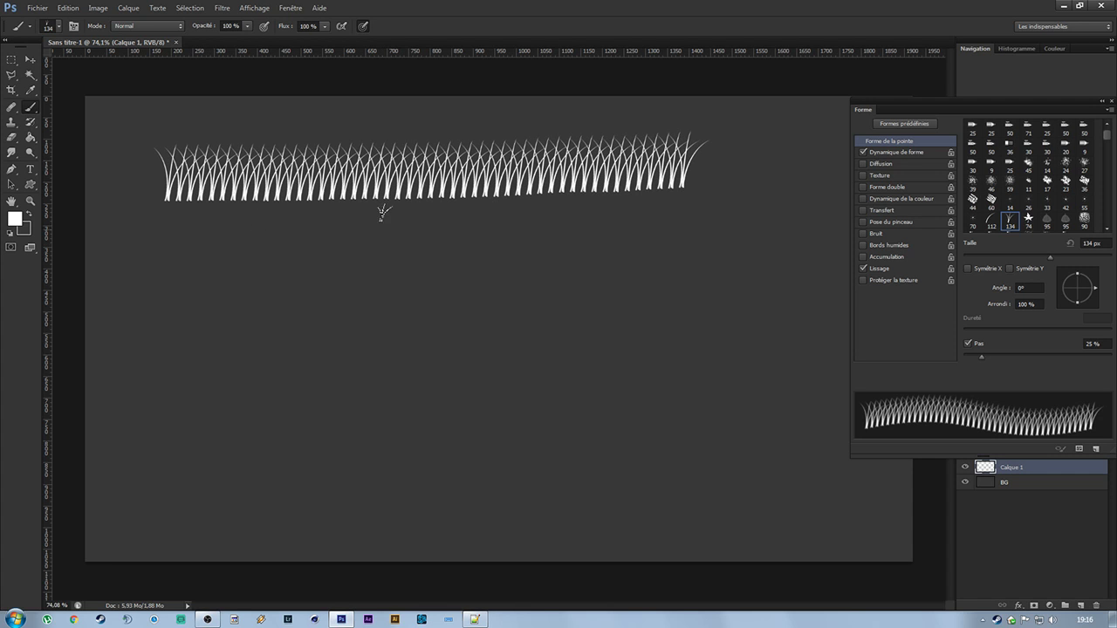
Turn off the tip's spacing option (Pas) and paint a second row of grass below the first.
click(967, 343)
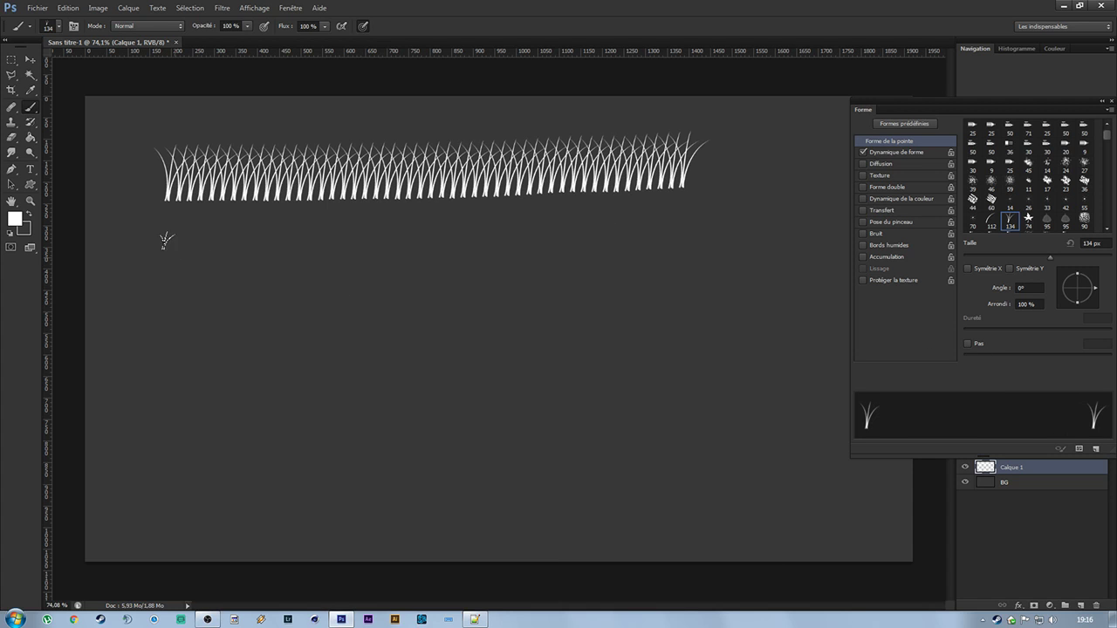
drag(164, 233, 714, 241)
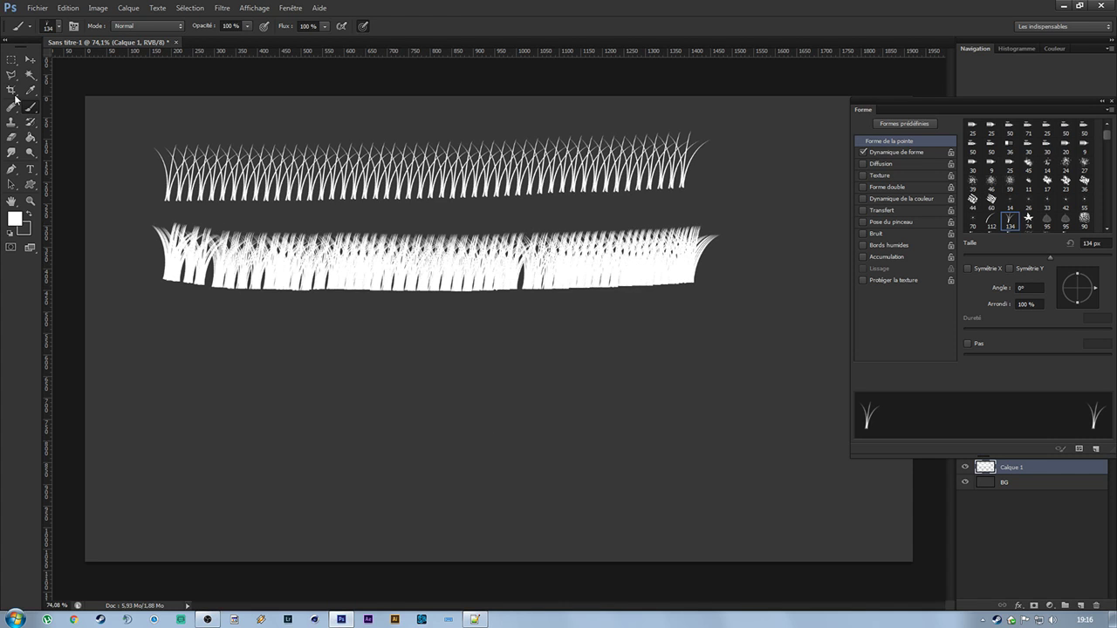
click(31, 63)
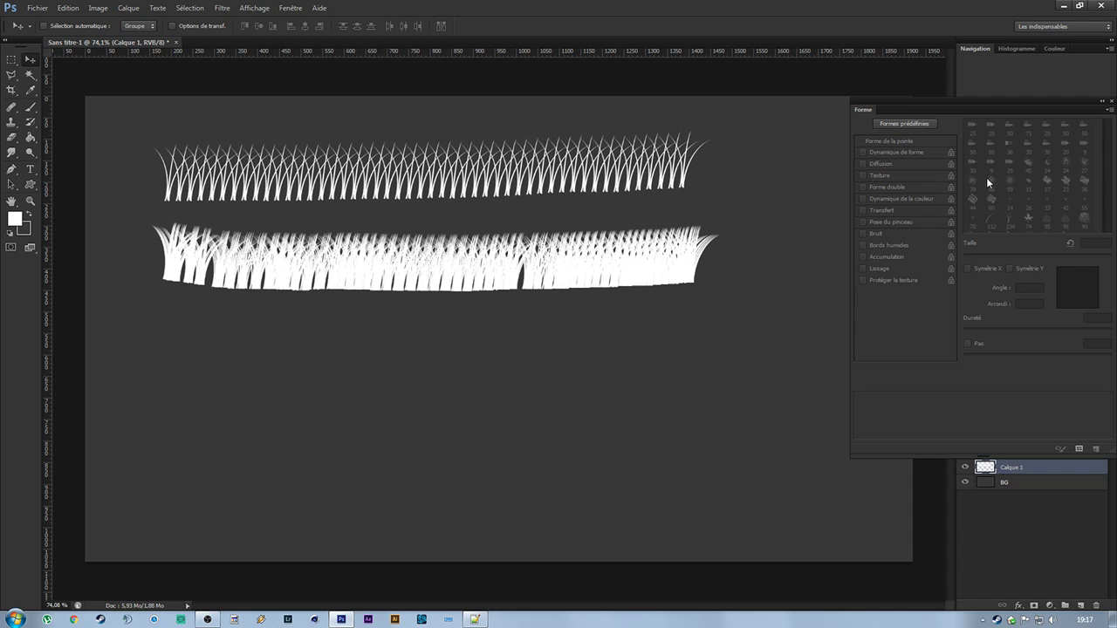
click(30, 111)
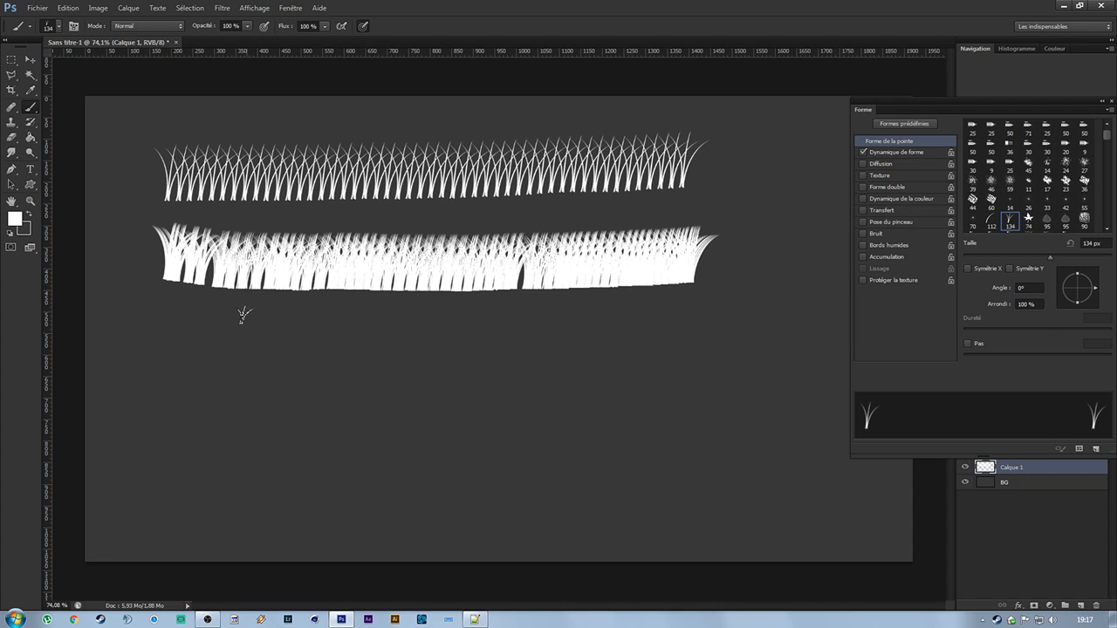
Try painting a third row of grass below the second with spacing off, and undo it.
click(169, 347)
drag(168, 347, 829, 345)
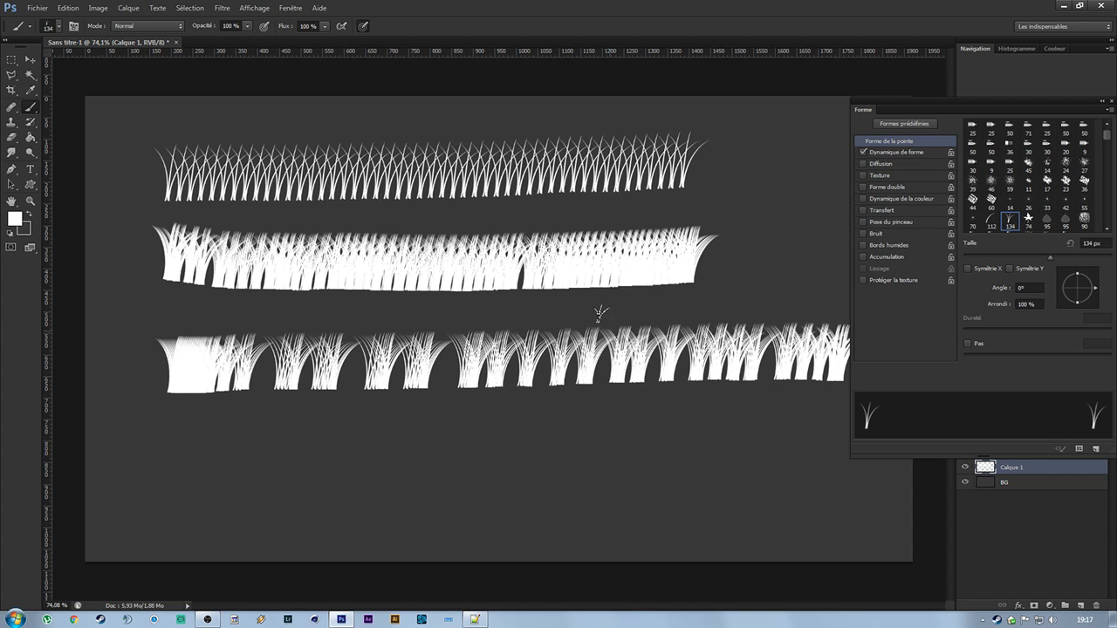
key(ctrl+z)
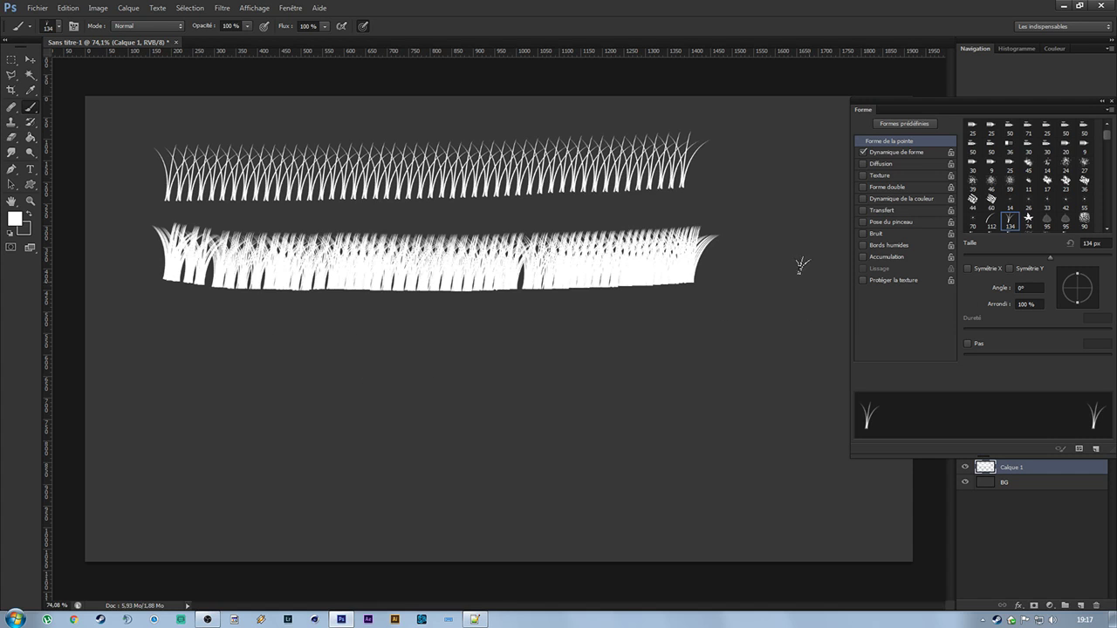
Turn the tip's spacing (Pas) on, painting one grass row at 176 % and another below it at 1 %.
click(967, 344)
drag(981, 356, 1065, 356)
mouse_move(161, 321)
mouse_down()
mouse_move(326, 341)
mouse_move(748, 331)
mouse_up()
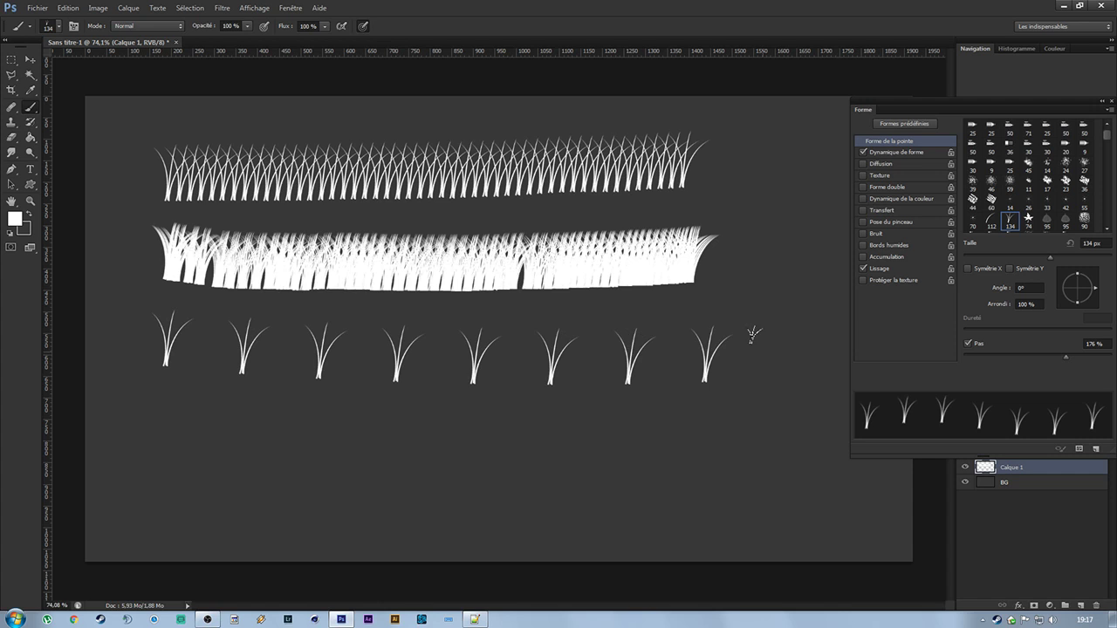
drag(1060, 355, 922, 363)
drag(162, 428, 801, 431)
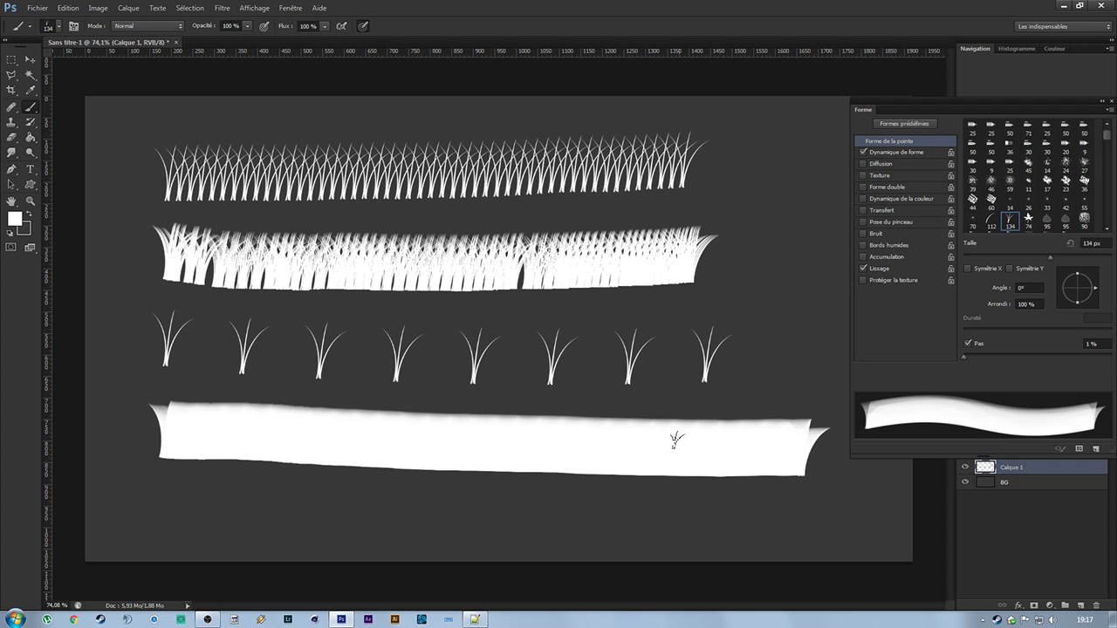
Undo all the grass rows painted on Calque 1 so the canvas is empty.
key(ctrl+z)
key(ctrl+z)
key(ctrl+z)
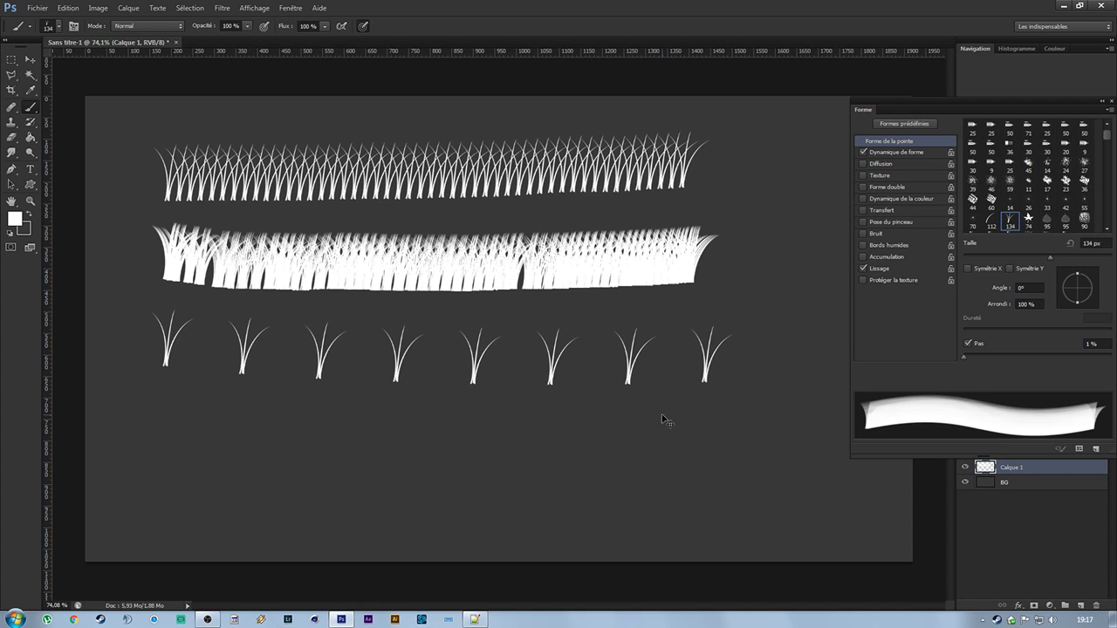
key(ctrl+alt+z)
key(ctrl+alt+z)
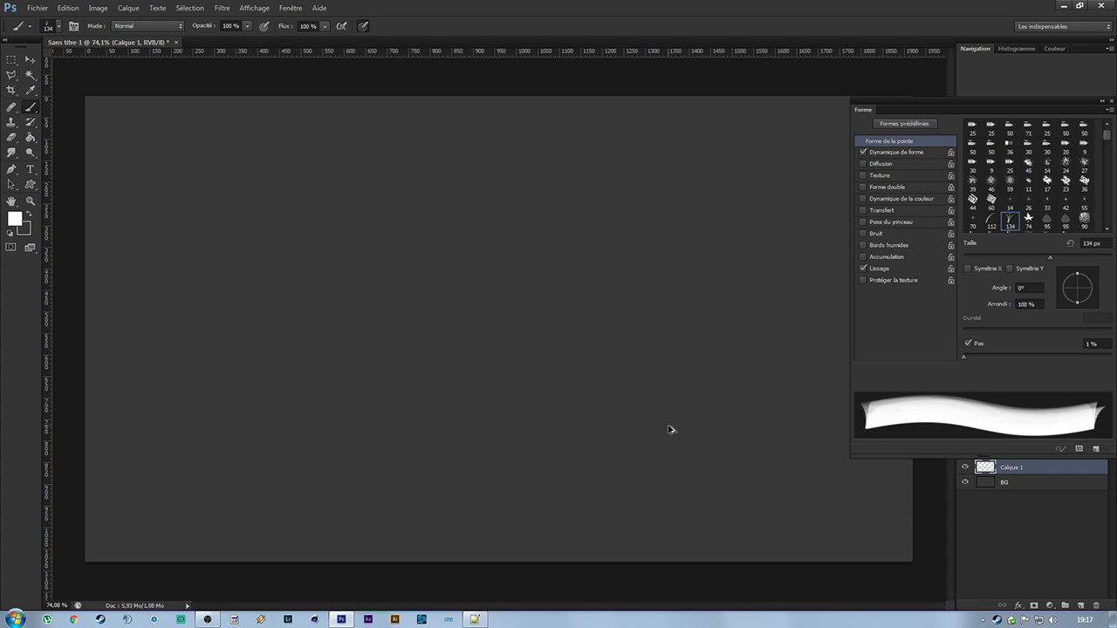
click(863, 164)
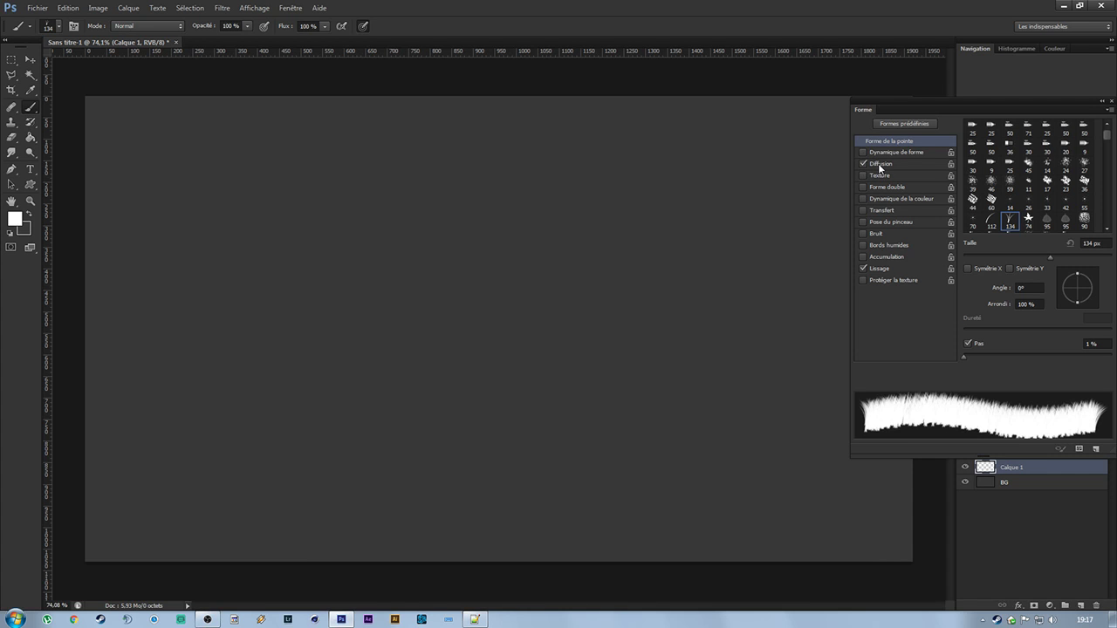
click(864, 153)
click(877, 153)
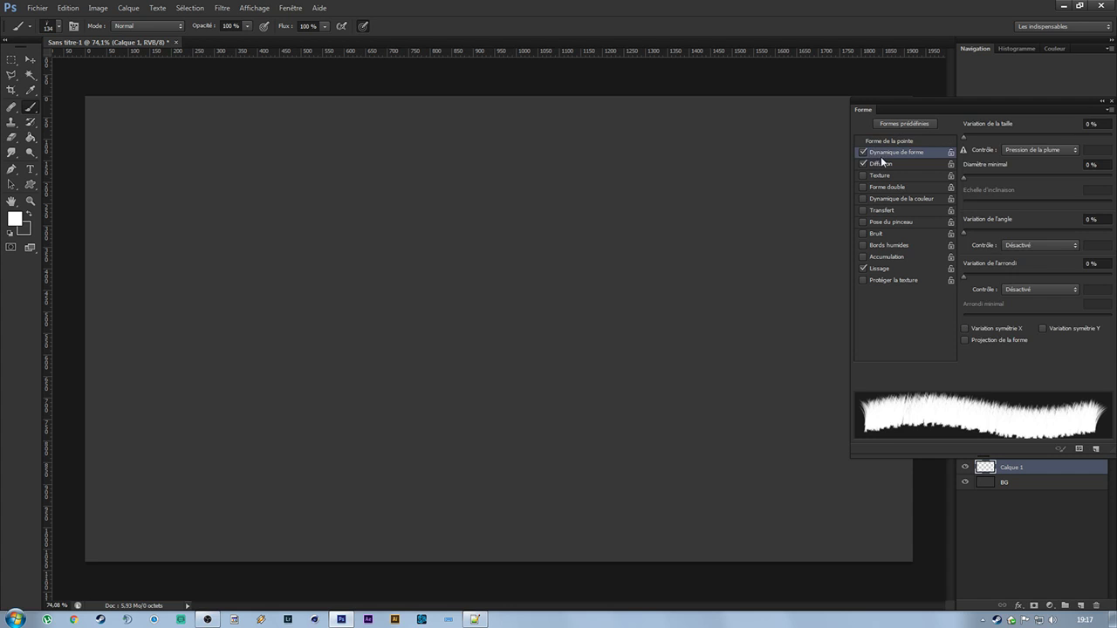
click(862, 164)
Set the grass tip's spacing (Pas) to 25 %.
click(873, 141)
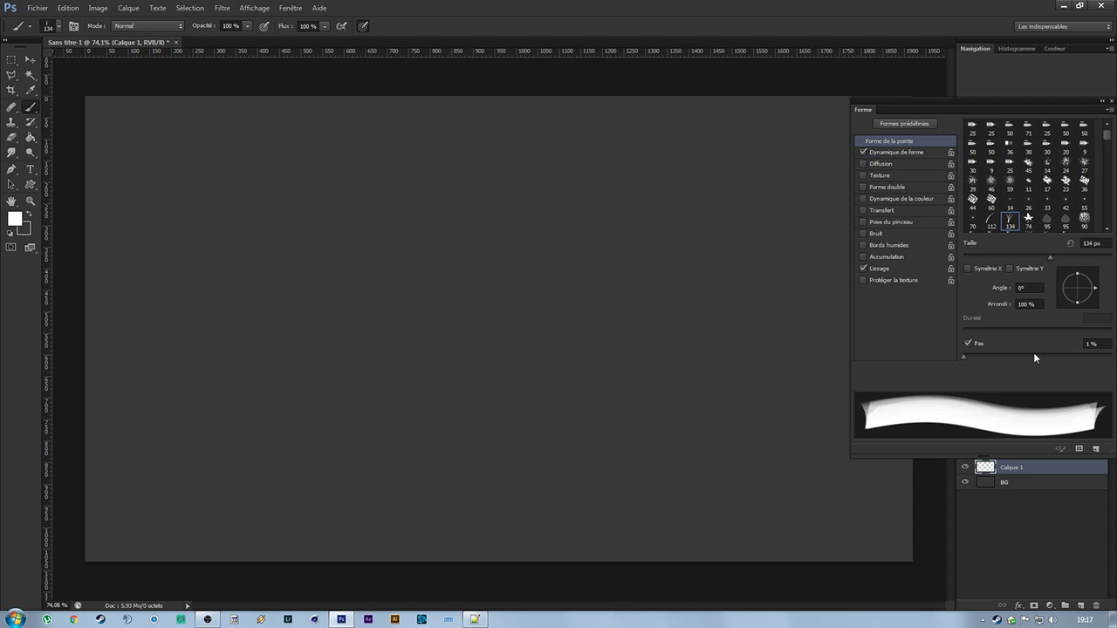
click(968, 343)
click(967, 344)
click(1102, 343)
text(25)
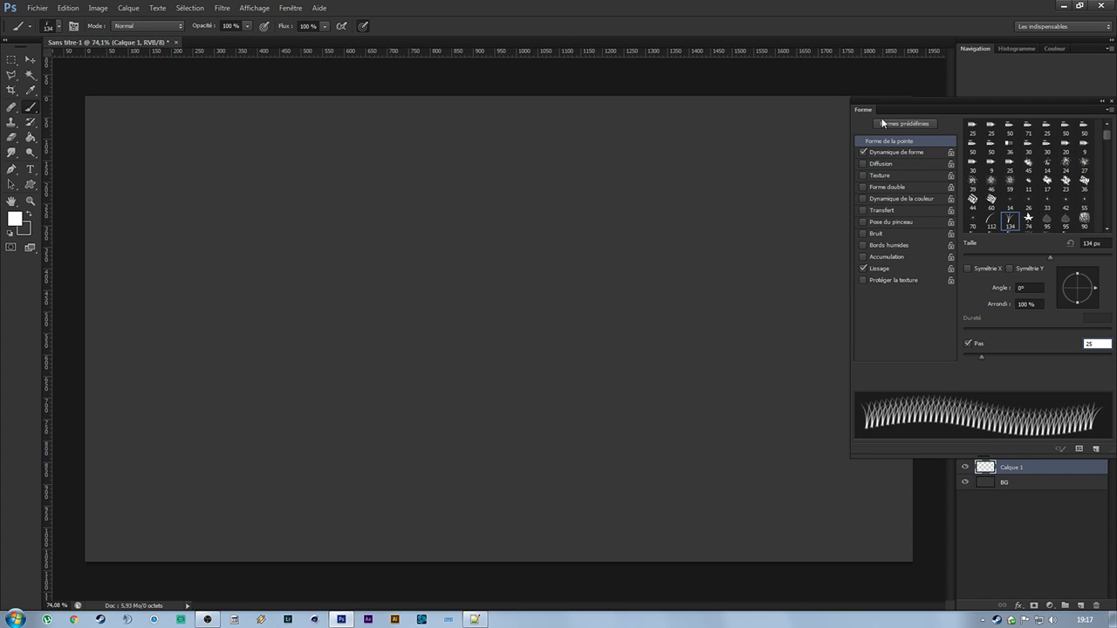
With shape dynamics, paint a grass row at 0 % size variation (Variation de la taille) and a second below it at 70 %.
click(918, 152)
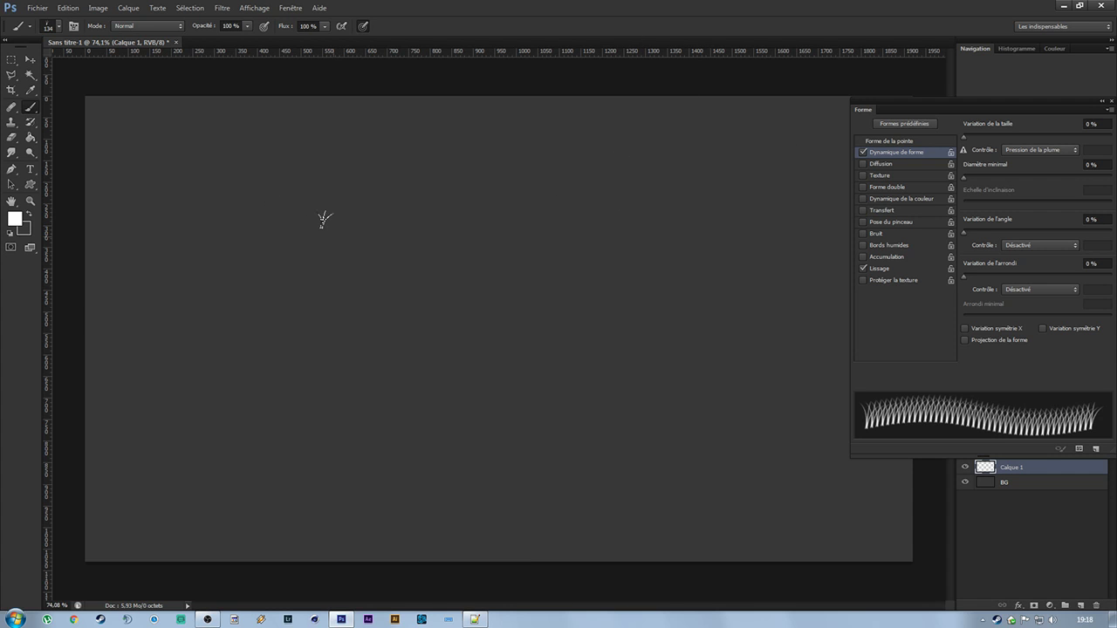
mouse_move(187, 141)
mouse_down()
mouse_move(381, 118)
mouse_move(721, 127)
mouse_up()
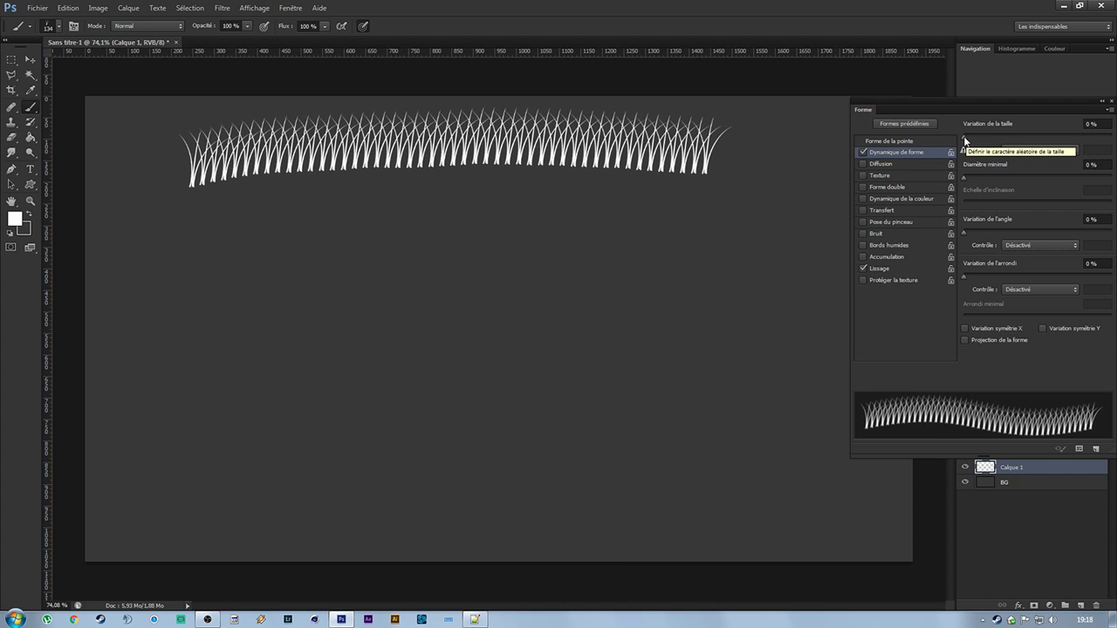
drag(964, 140, 1109, 137)
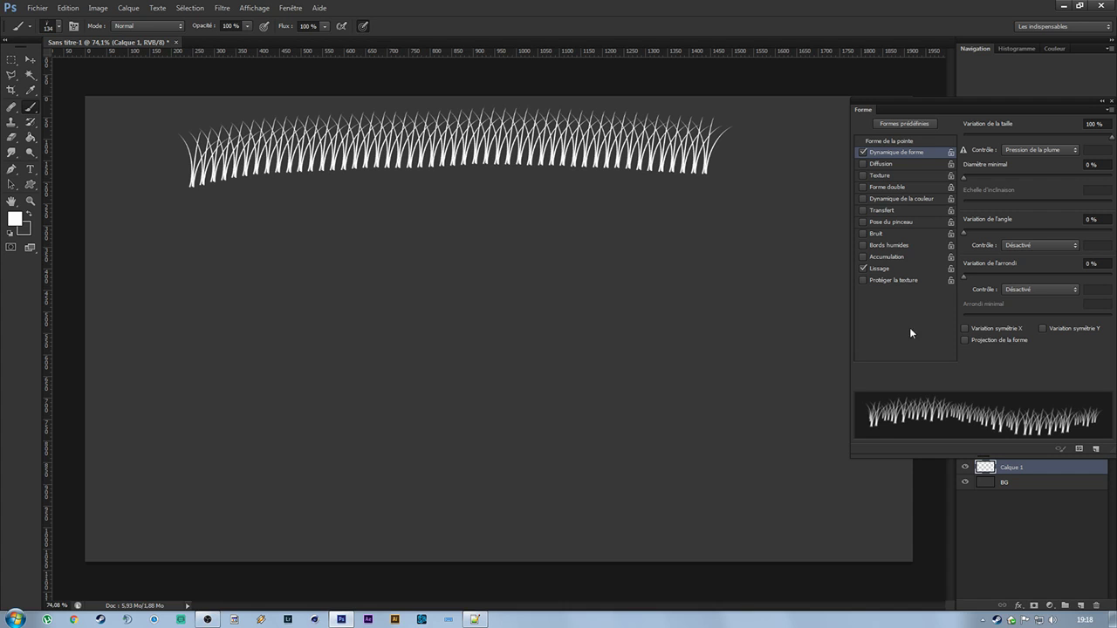
mouse_move(1109, 139)
mouse_down()
mouse_move(965, 140)
mouse_move(1076, 138)
mouse_move(1039, 140)
mouse_move(1067, 136)
mouse_up()
drag(199, 241, 737, 246)
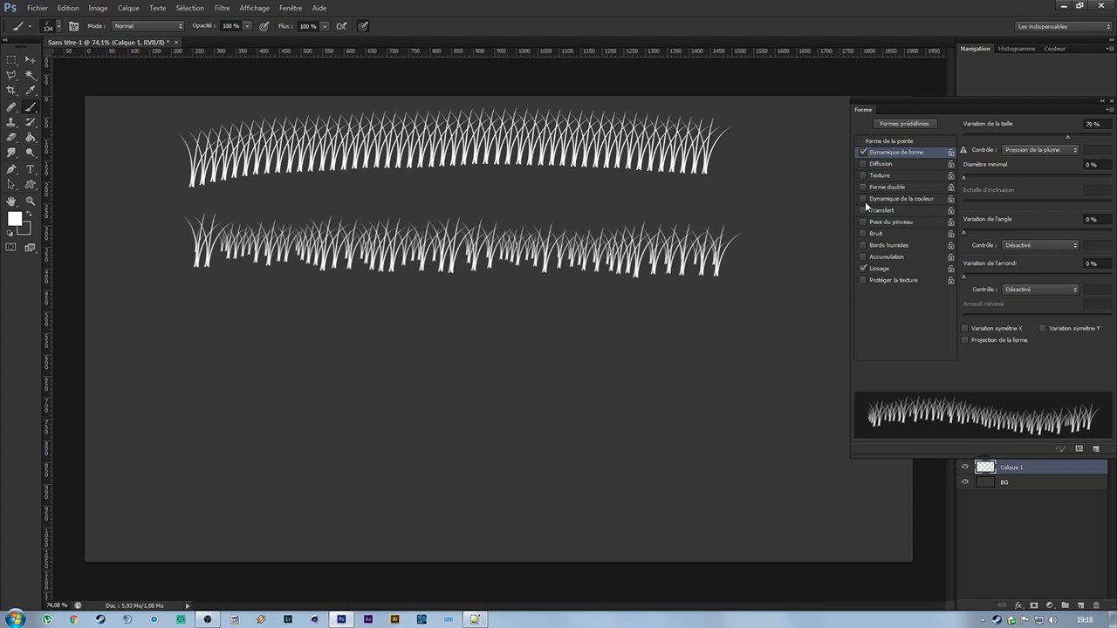
Set the size variation to 100 % and the minimum diameter (Diamètre minimal) to 50 %, and paint a third grass row.
drag(1062, 136, 936, 143)
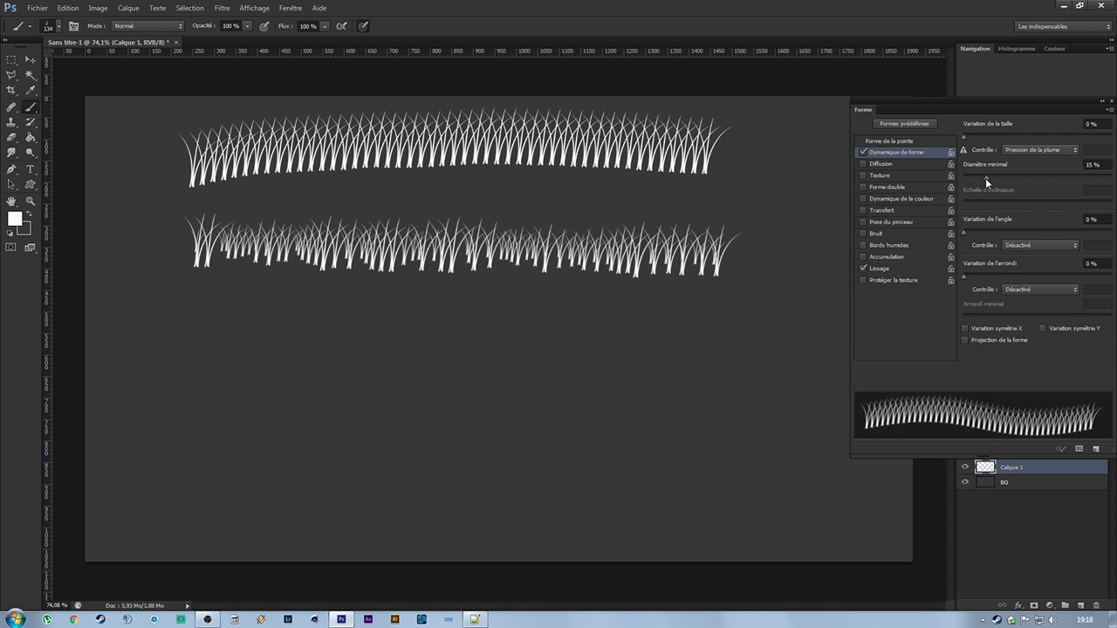
drag(1088, 182, 1086, 183)
drag(964, 138, 1112, 141)
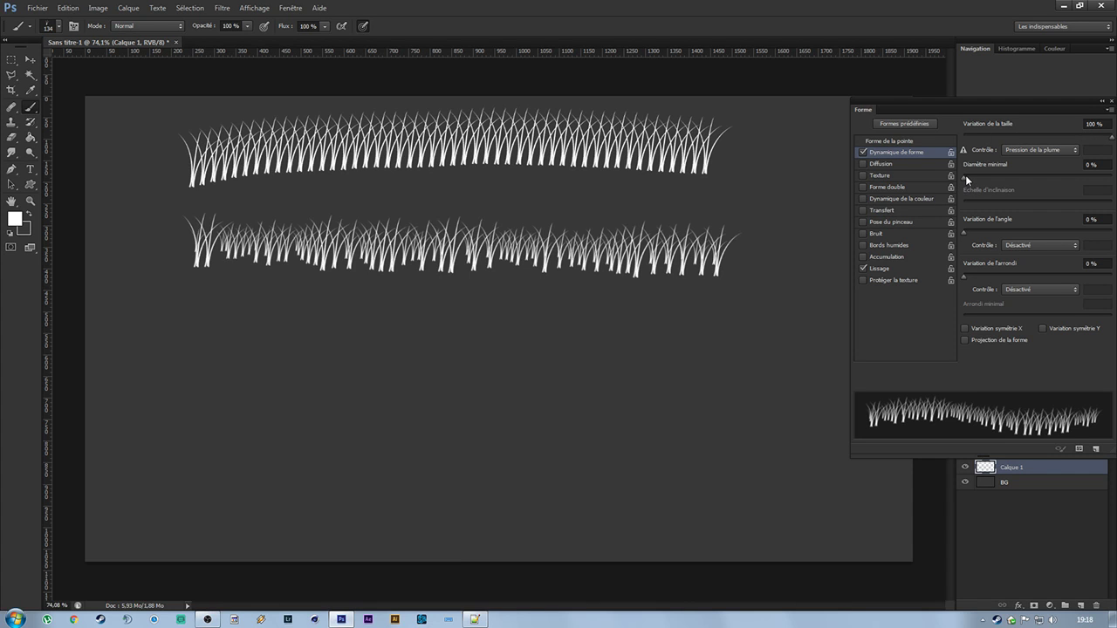
drag(967, 175, 1036, 172)
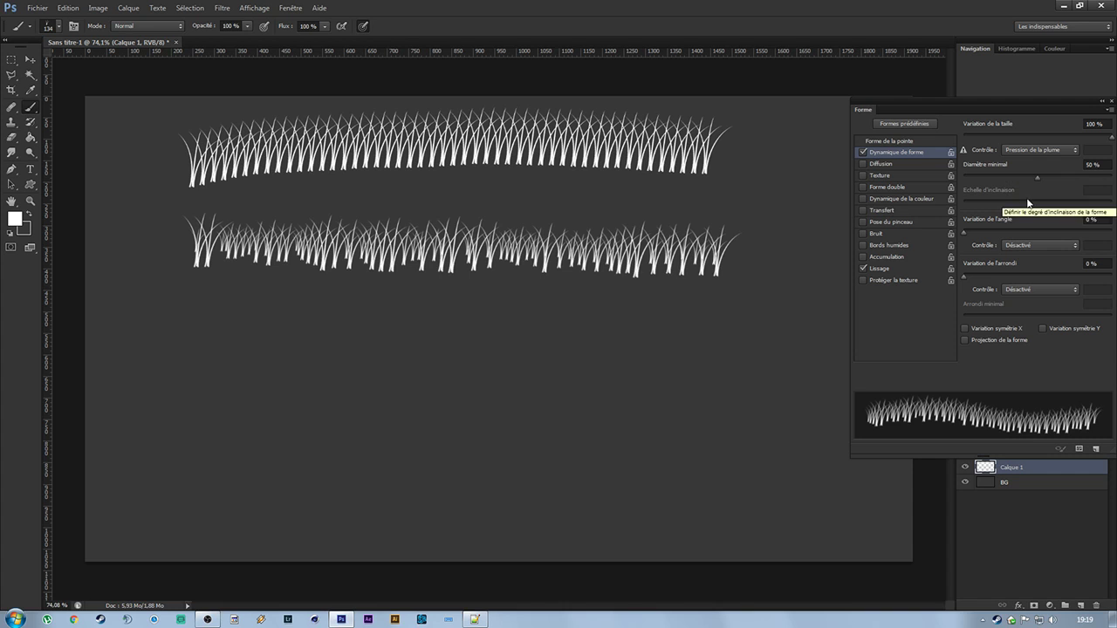
drag(190, 303, 742, 307)
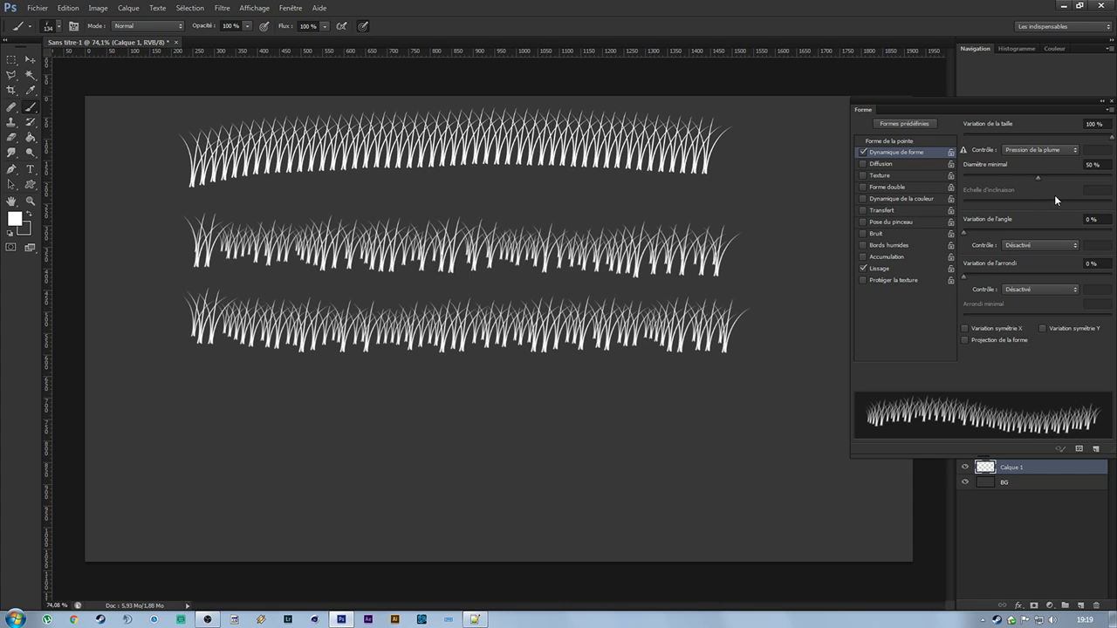
Reset size variation and minimum diameter to 0 %, set angle variation (Variation de l'angle) to 100 %, and paint a fourth grass row.
drag(1035, 176, 944, 174)
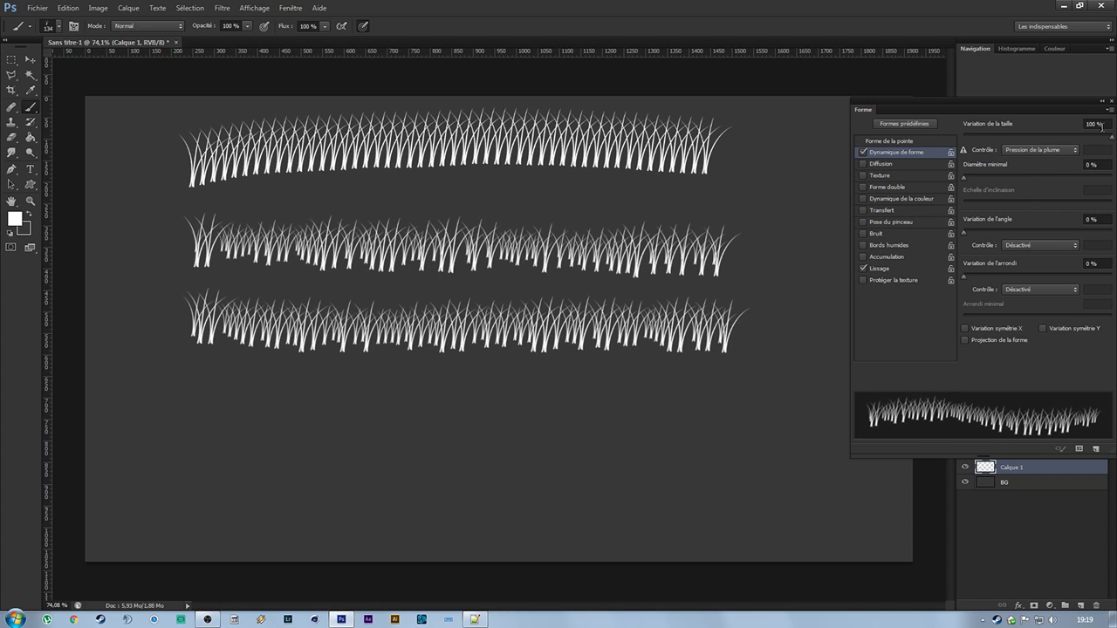
drag(1100, 137, 922, 157)
mouse_move(965, 230)
mouse_down()
mouse_move(1103, 247)
mouse_move(1114, 234)
mouse_move(951, 260)
mouse_move(1116, 273)
mouse_up()
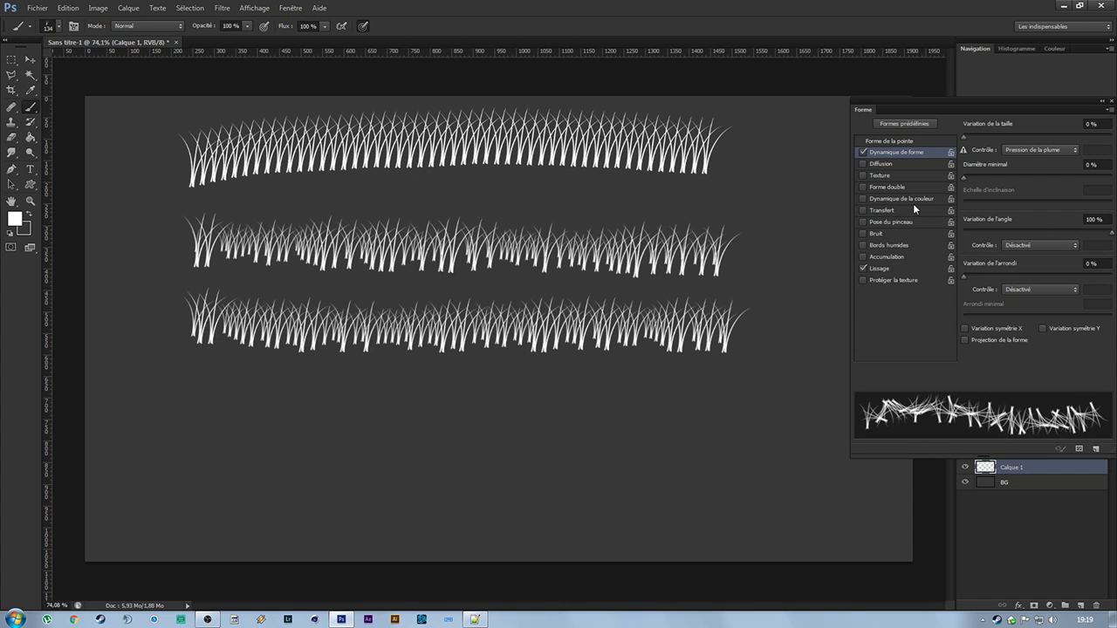
drag(188, 397, 737, 440)
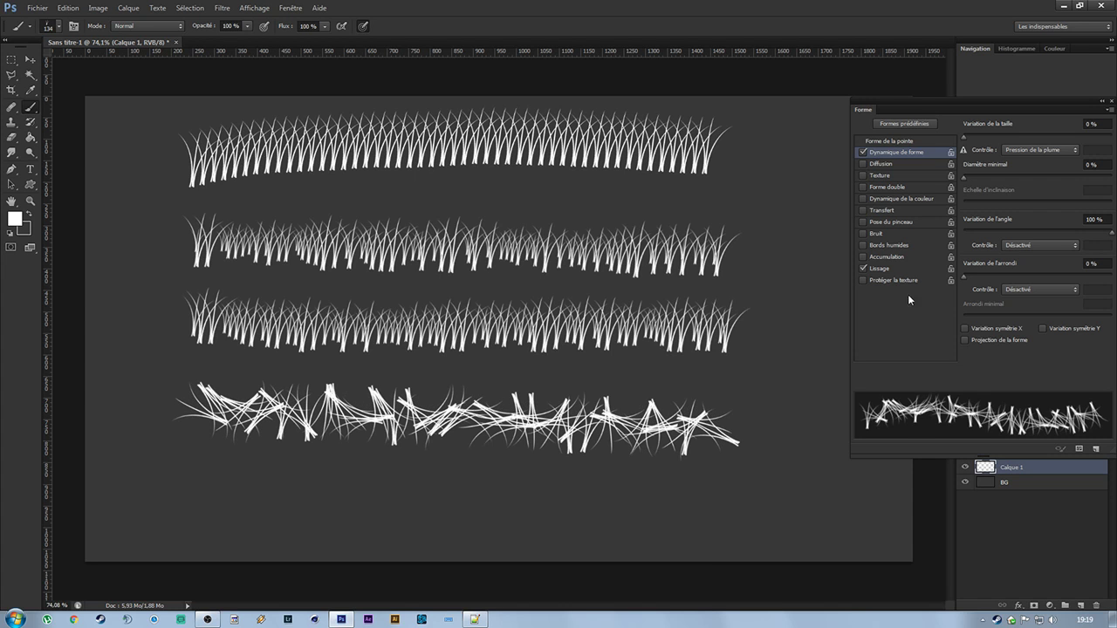
Lower the angle variation to 9 % and paint a fifth grass row near the canvas's lower edge.
drag(1109, 230, 980, 234)
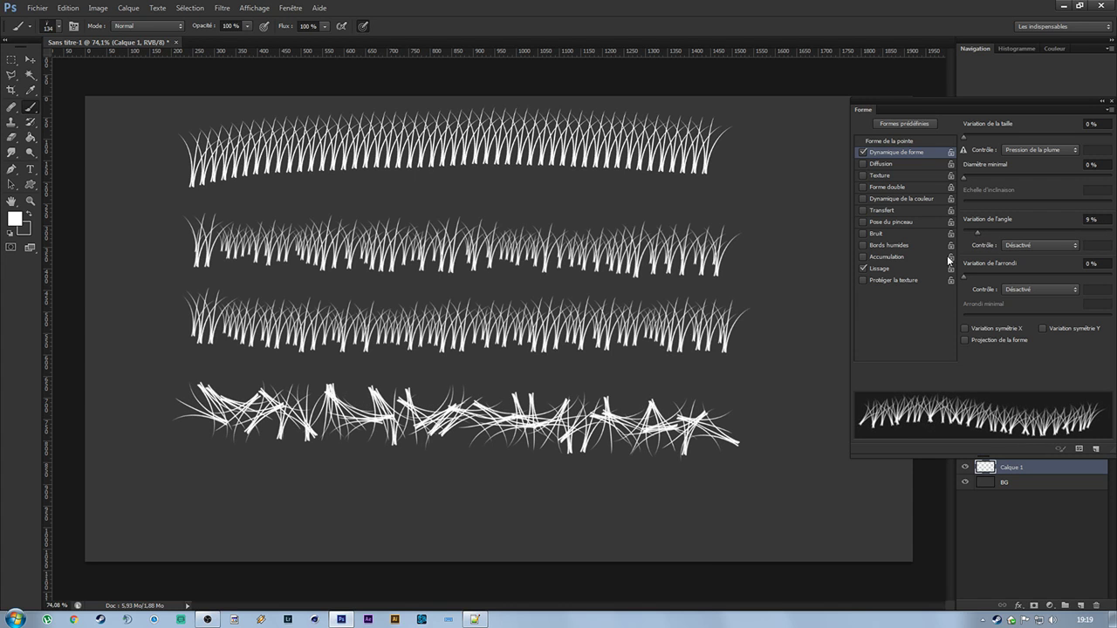
click(209, 501)
mouse_move(207, 482)
mouse_down()
mouse_move(347, 497)
mouse_move(722, 493)
mouse_up()
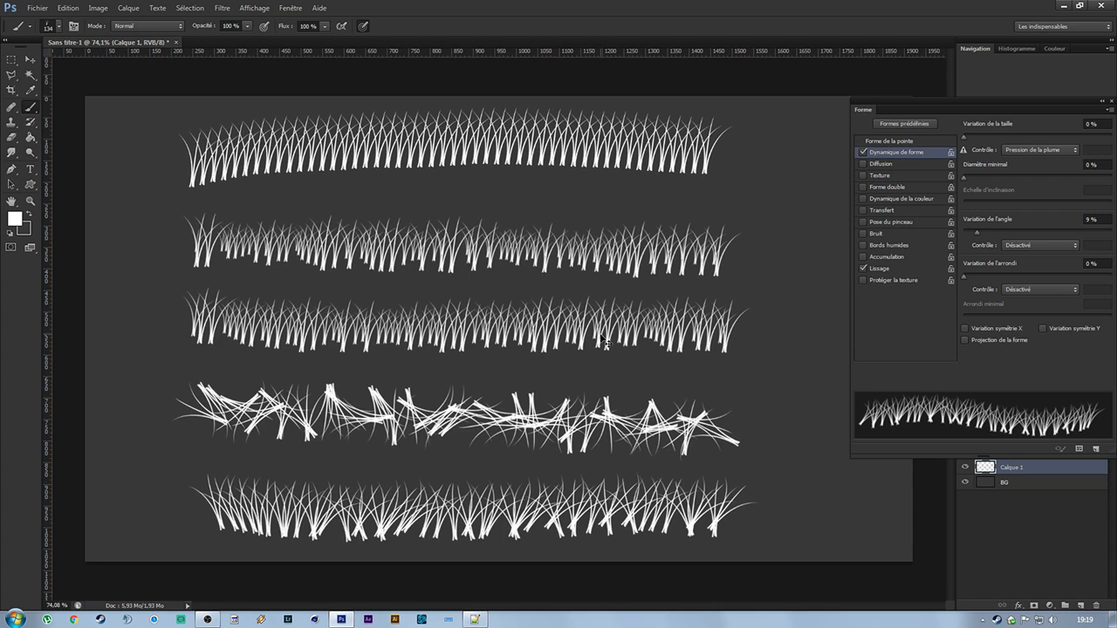
Undo all five grass rows and reset the angle variation to 0 %.
key(ctrl+z)
key(ctrl+alt+z)
key(ctrl+alt+z)
key(ctrl+alt+z)
key(ctrl+alt+z)
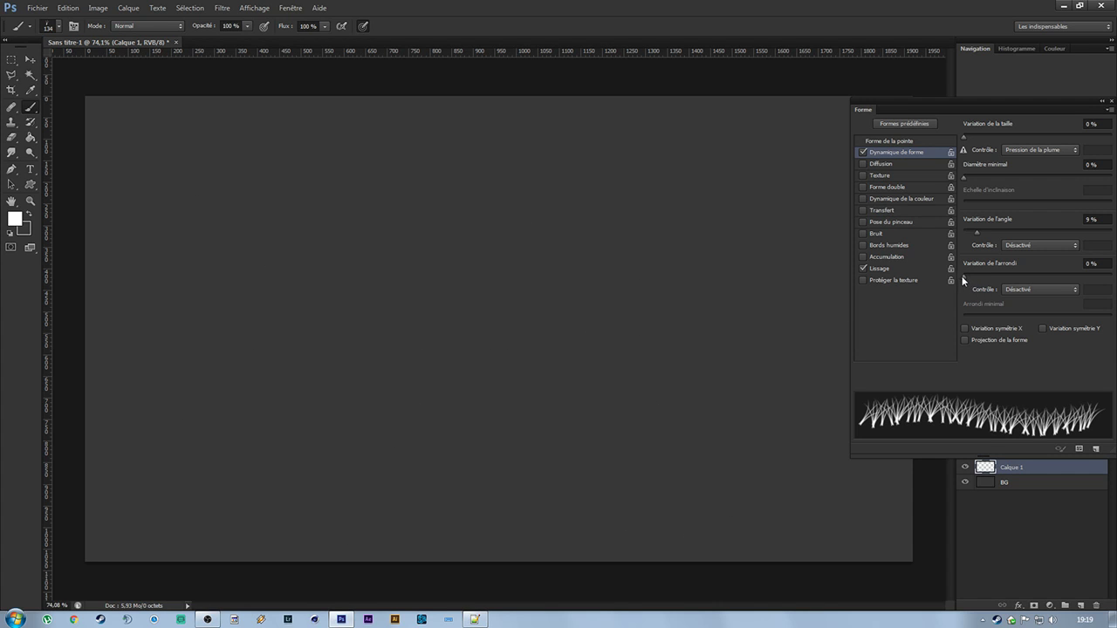
drag(977, 233, 944, 237)
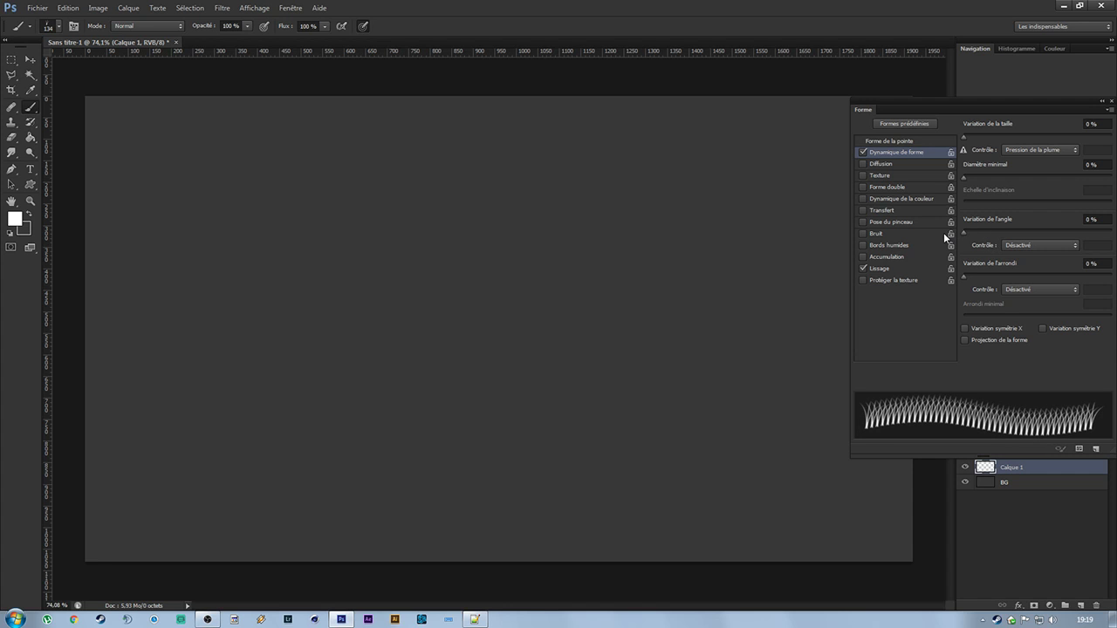
Try Variation symétrie X and Variation symétrie Y one at a time, switching each back off.
click(964, 327)
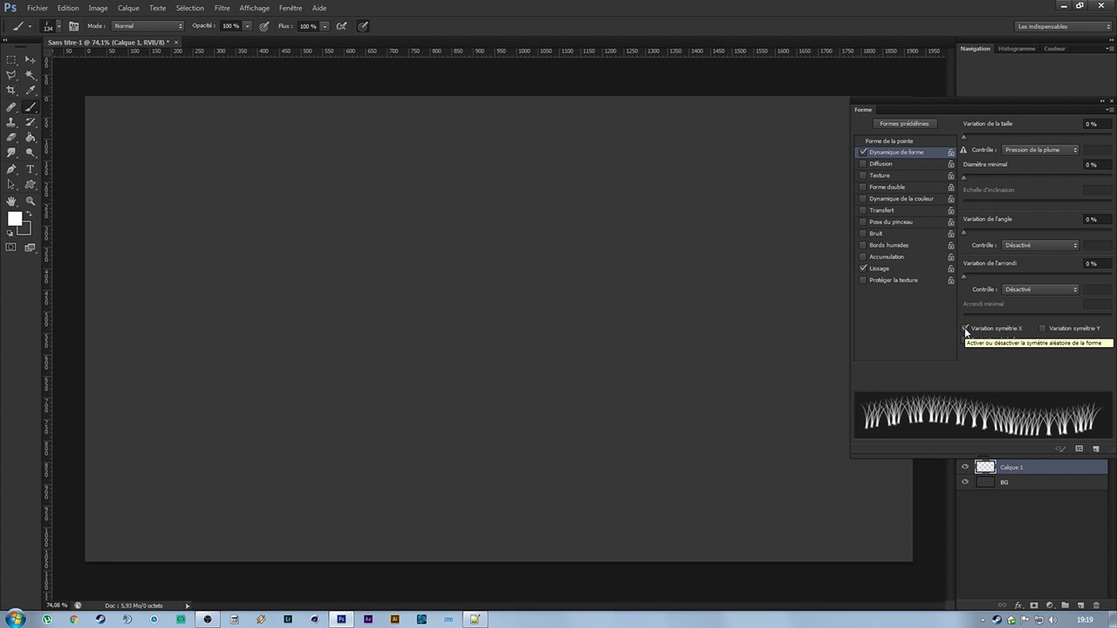
click(964, 327)
click(1043, 329)
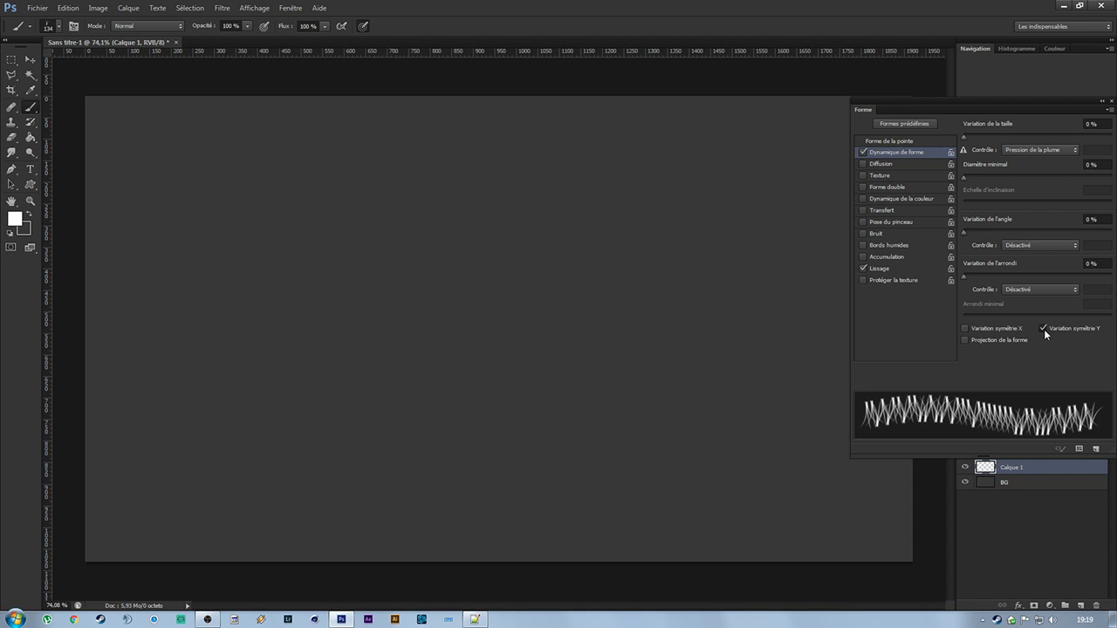
click(1043, 328)
Turn on brush projection (Projection de la forme), test it with a short curved grass stroke, and undo the stroke.
click(964, 340)
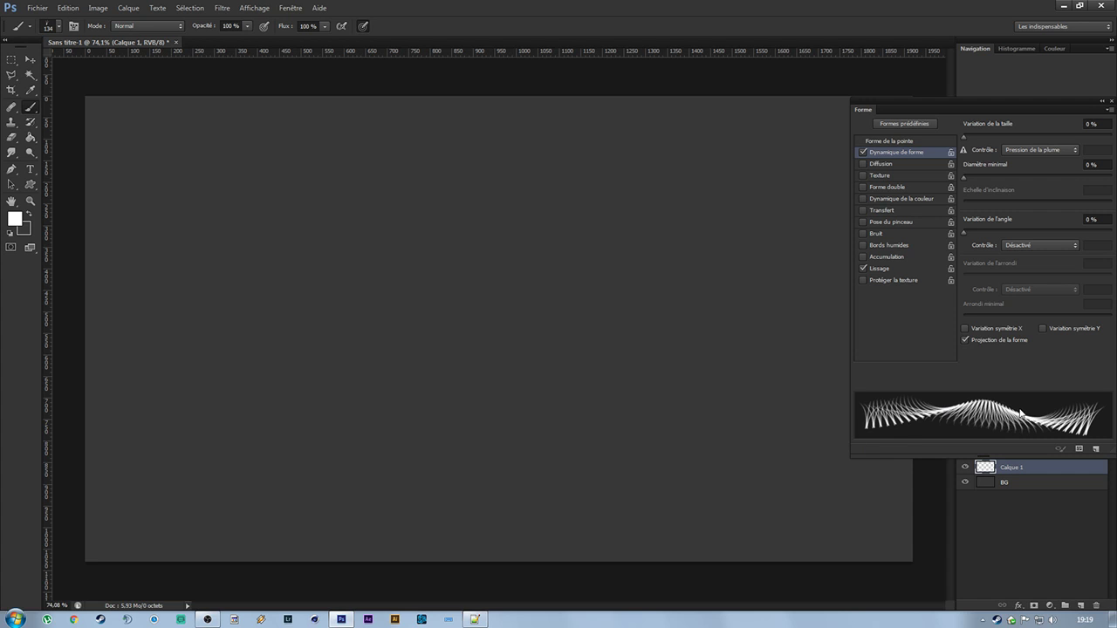
mouse_move(157, 270)
mouse_down()
mouse_move(224, 291)
mouse_move(384, 262)
mouse_up()
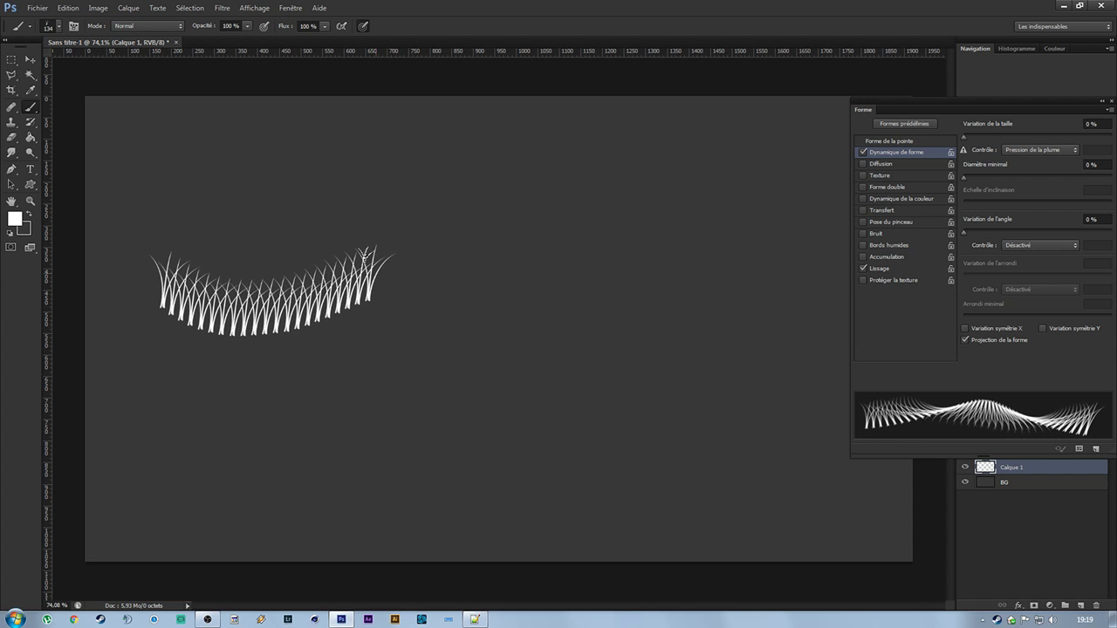
key(ctrl+z)
Set size variation and minimum diameter to 68 % and angle variation to 50 %, then test a long grass stroke and undo it.
drag(964, 137, 1063, 135)
drag(965, 178, 1064, 179)
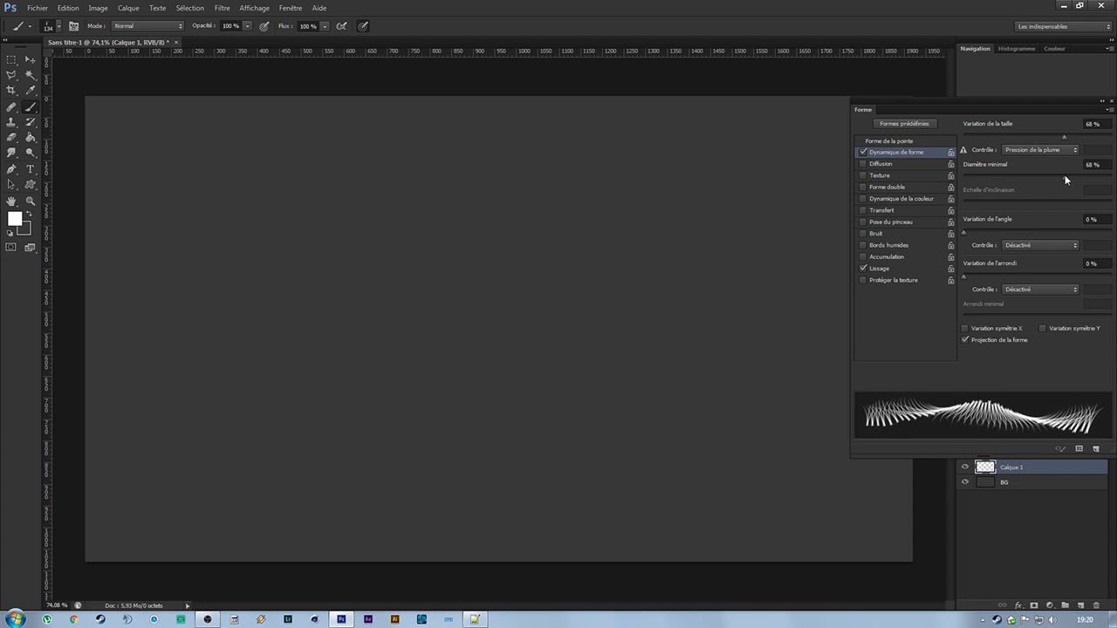
drag(990, 232, 1037, 233)
mouse_move(138, 318)
mouse_down()
mouse_move(324, 319)
mouse_move(654, 250)
mouse_move(749, 303)
mouse_up()
key(ctrl+e)
key(ctrl+alt+z)
key(ctrl+alt+z)
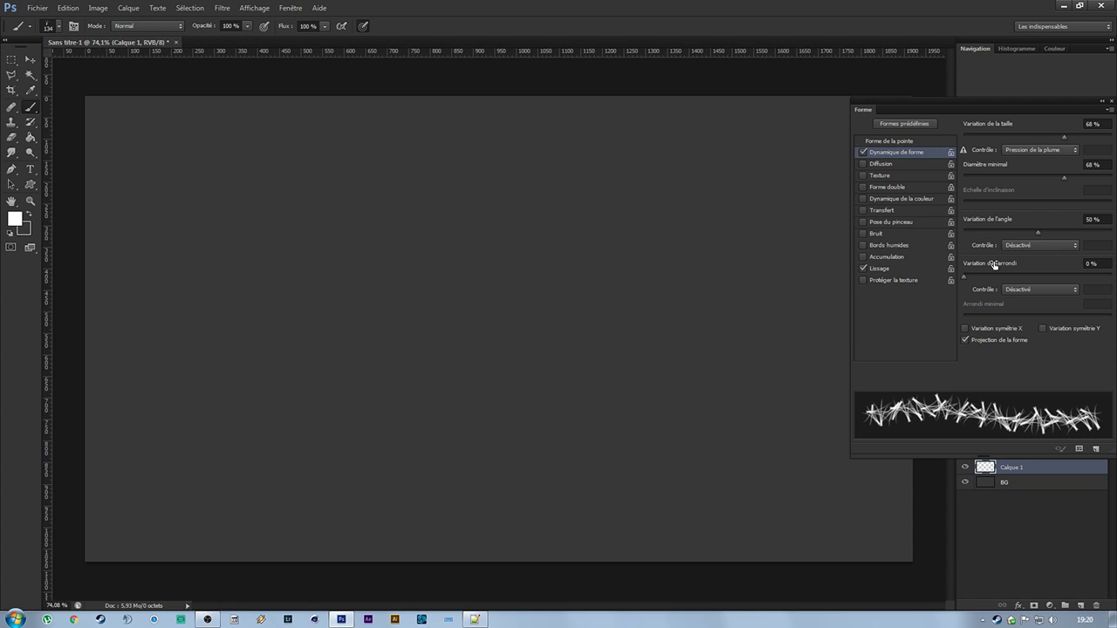
Reset the angle variation to 0 %, paint an S-curved grass stroke and merge the layer down, then undo both the merge and the stroke.
drag(1028, 231, 926, 238)
mouse_move(185, 288)
mouse_down()
mouse_move(304, 316)
mouse_move(616, 219)
mouse_move(764, 237)
mouse_up()
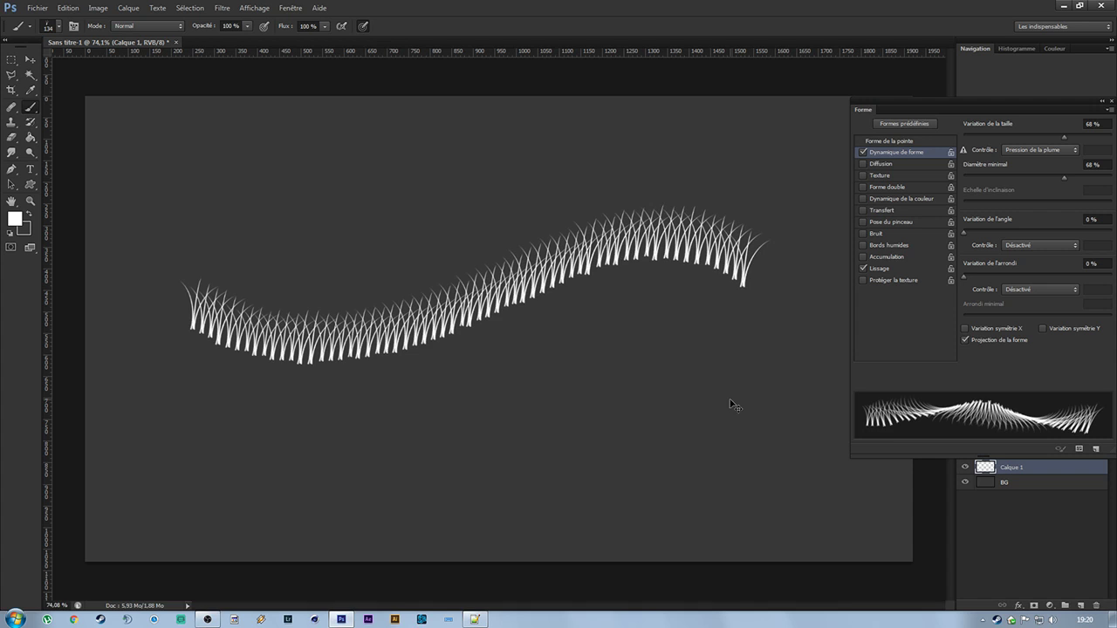
key(ctrl+e)
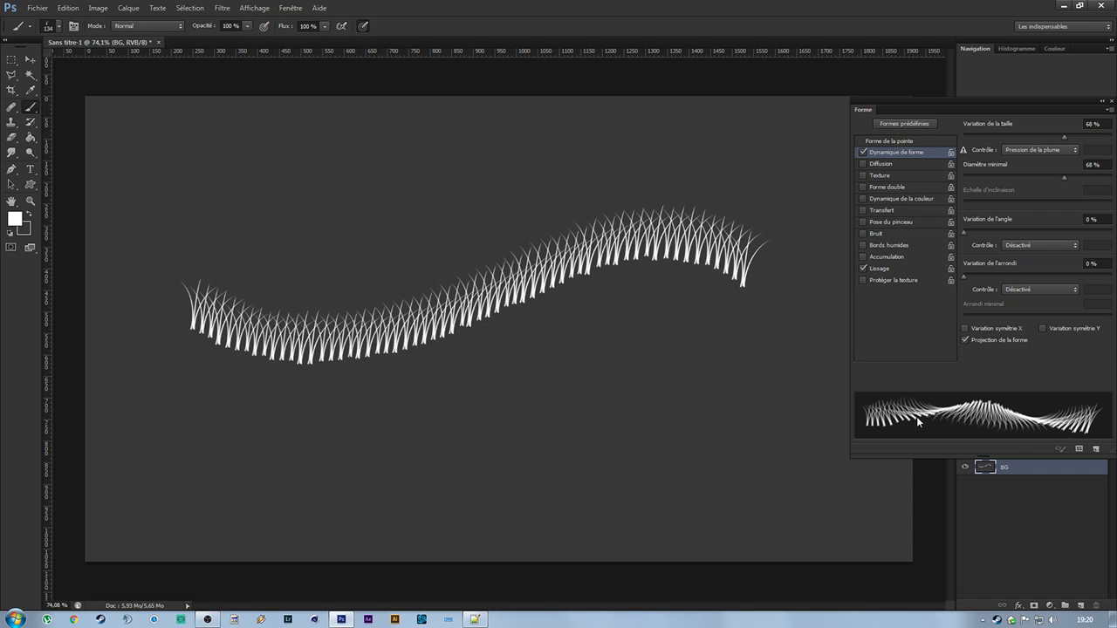
key(ctrl+alt+z)
key(ctrl+alt+z)
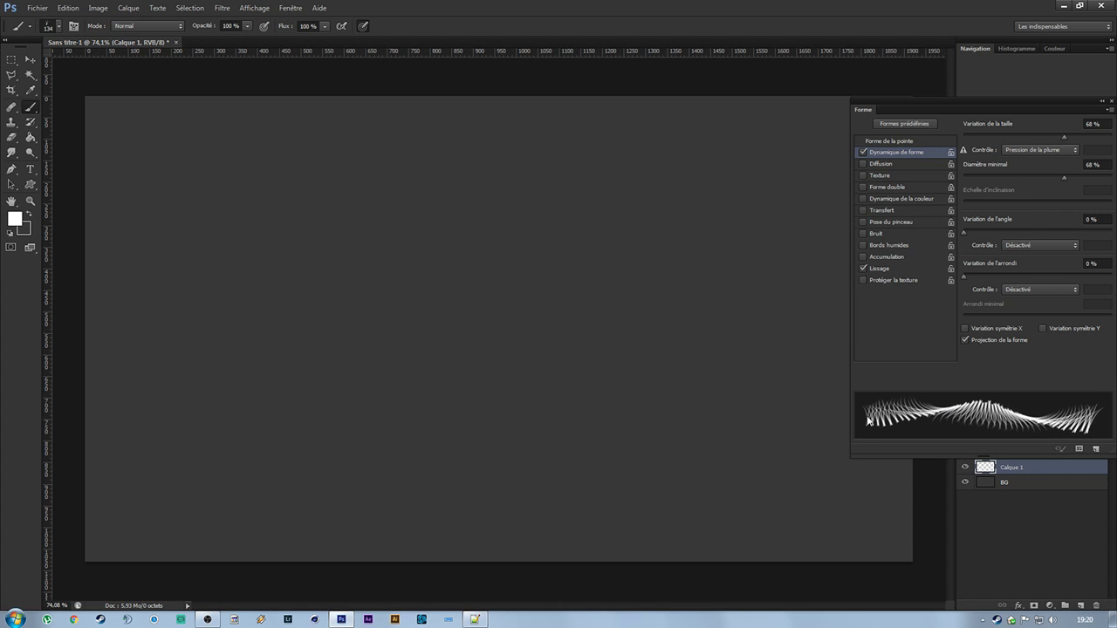
Set the minimum diameter to 0 % and the roundness variation to 94 %, then test a long arched grass stroke and undo it.
drag(1063, 178, 919, 186)
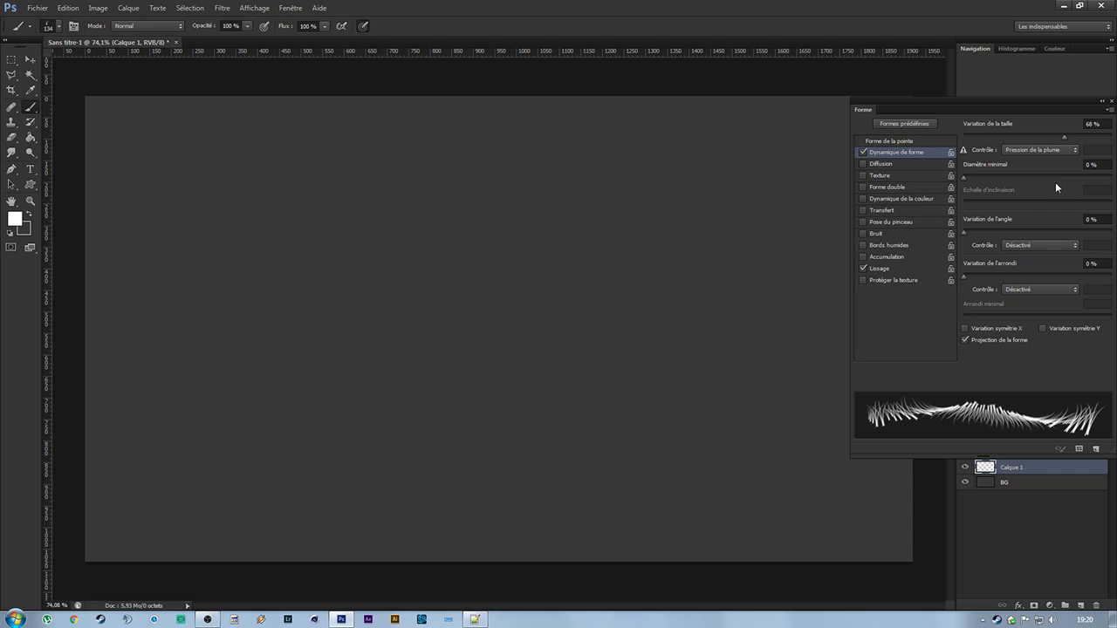
mouse_move(968, 228)
mouse_down()
mouse_move(1009, 227)
mouse_move(963, 228)
mouse_up()
drag(966, 276, 1100, 276)
mouse_move(248, 310)
mouse_down()
mouse_move(493, 198)
mouse_move(621, 193)
mouse_move(680, 211)
mouse_move(779, 314)
mouse_up()
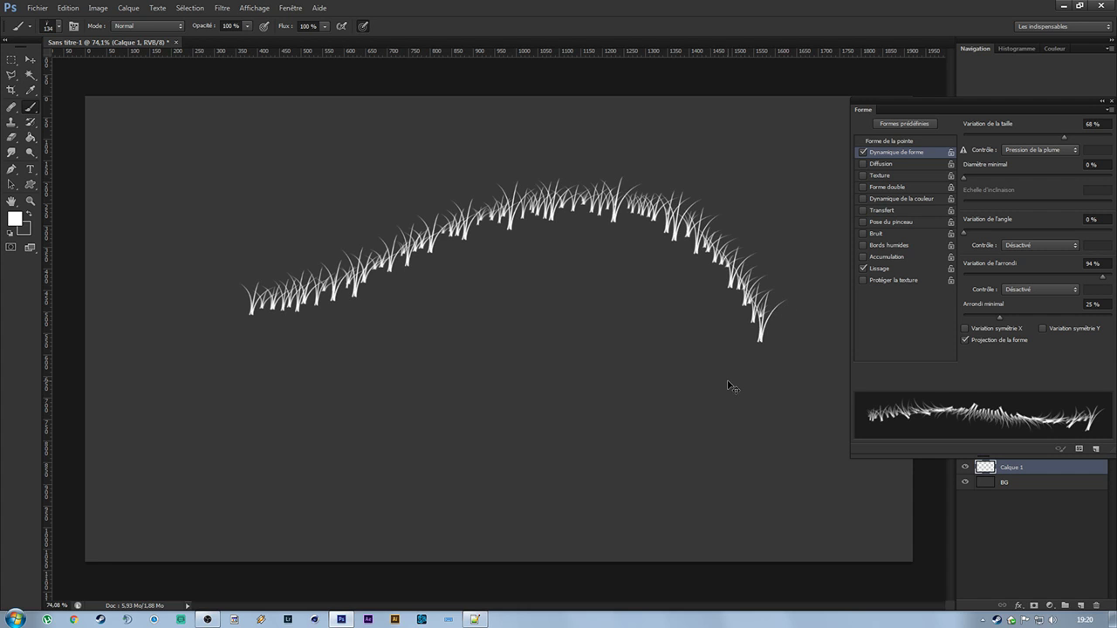
key(ctrl+z)
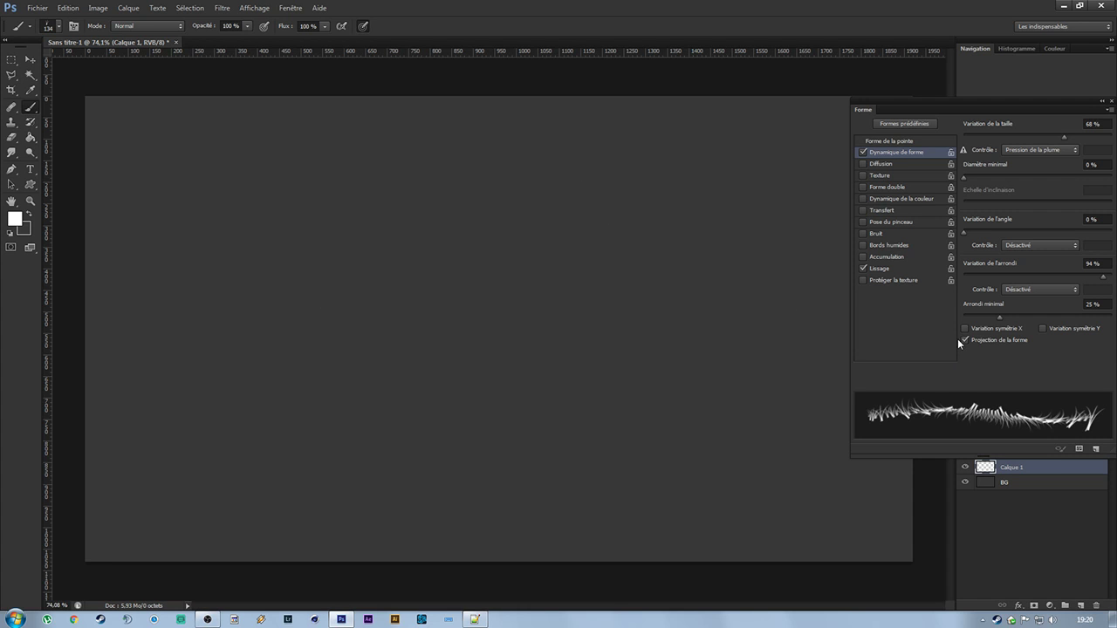
Turn off brush projection (Projection de la forme), reset the size variation to 0 %, and disable Dynamique de forme.
click(964, 340)
drag(1065, 138, 850, 153)
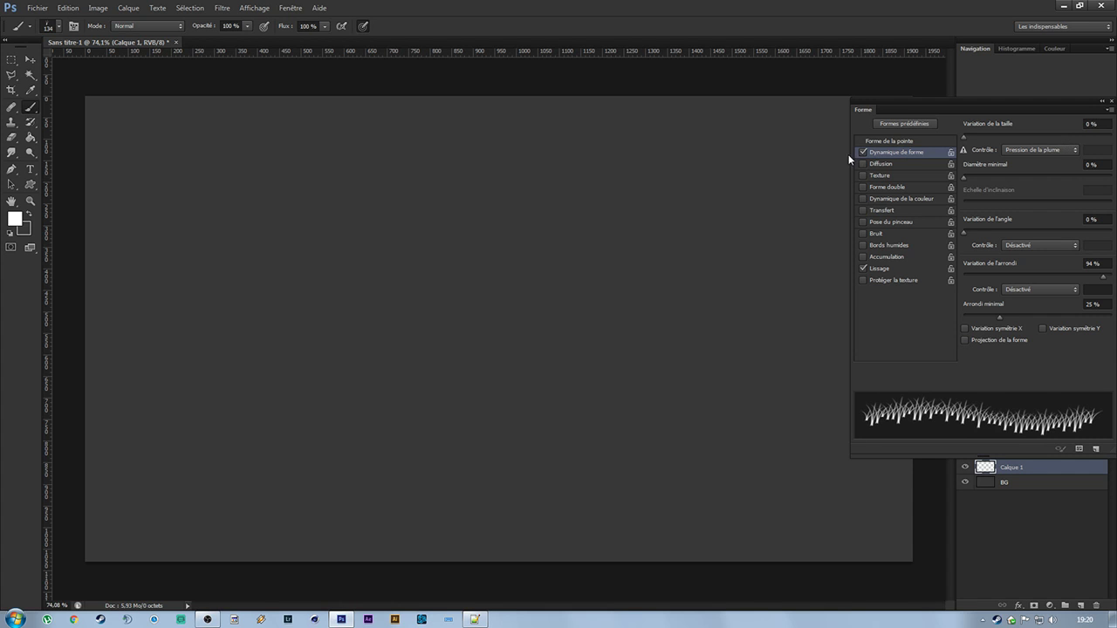
click(864, 152)
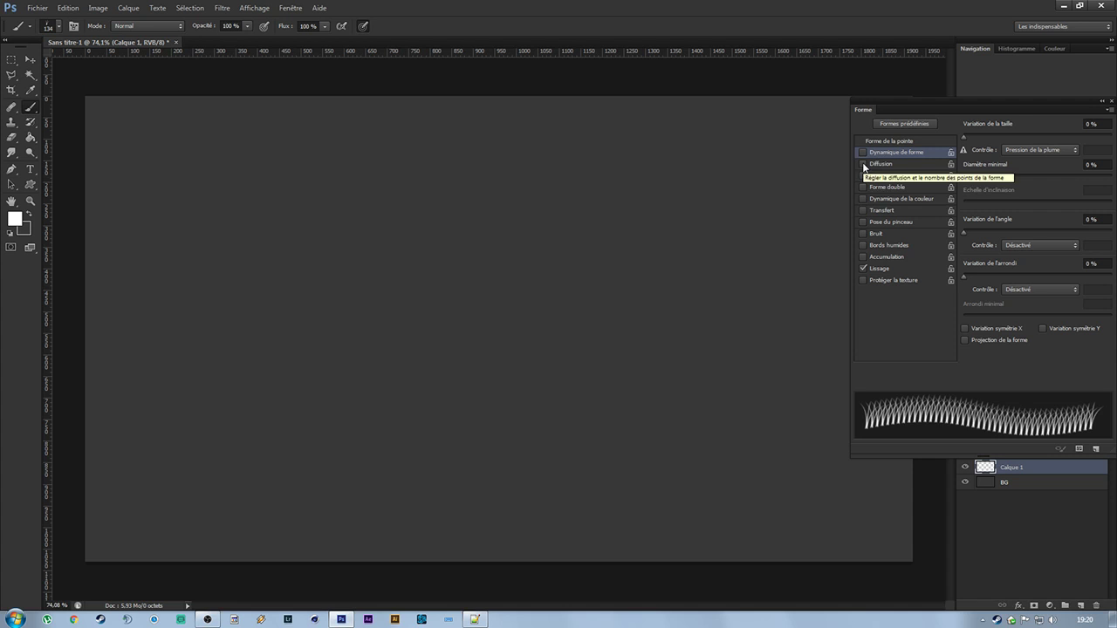
Enable Diffusion at 302 % with Les deux axes switched off, and test it with a long grass stroke.
click(864, 164)
click(887, 167)
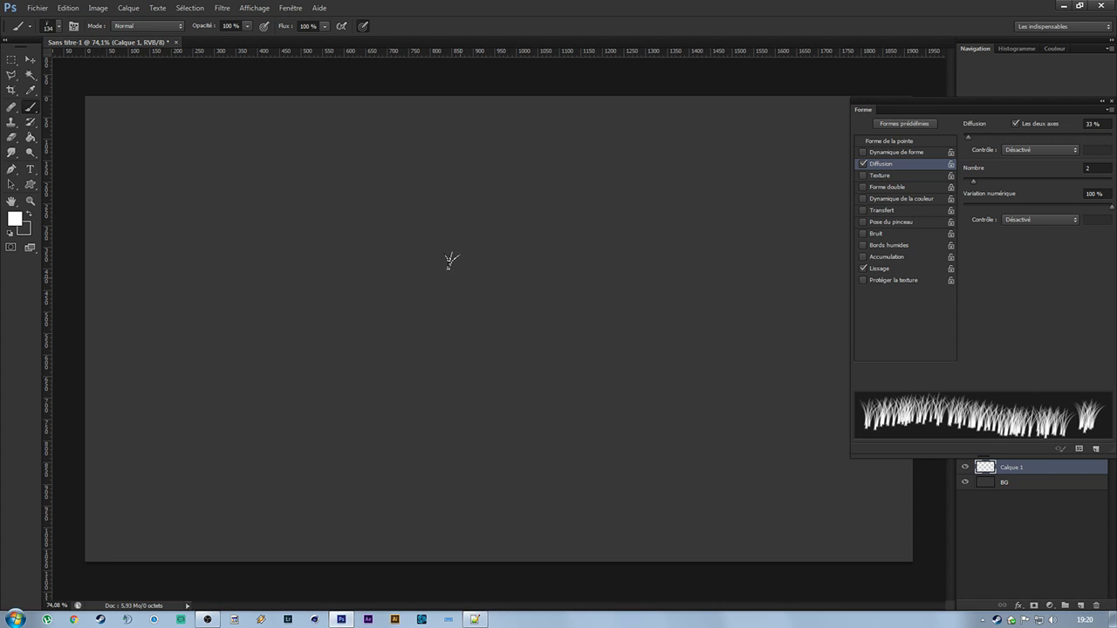
click(1096, 124)
click(1016, 123)
mouse_move(977, 135)
mouse_down()
mouse_move(1031, 135)
mouse_move(962, 142)
mouse_move(1008, 141)
mouse_up()
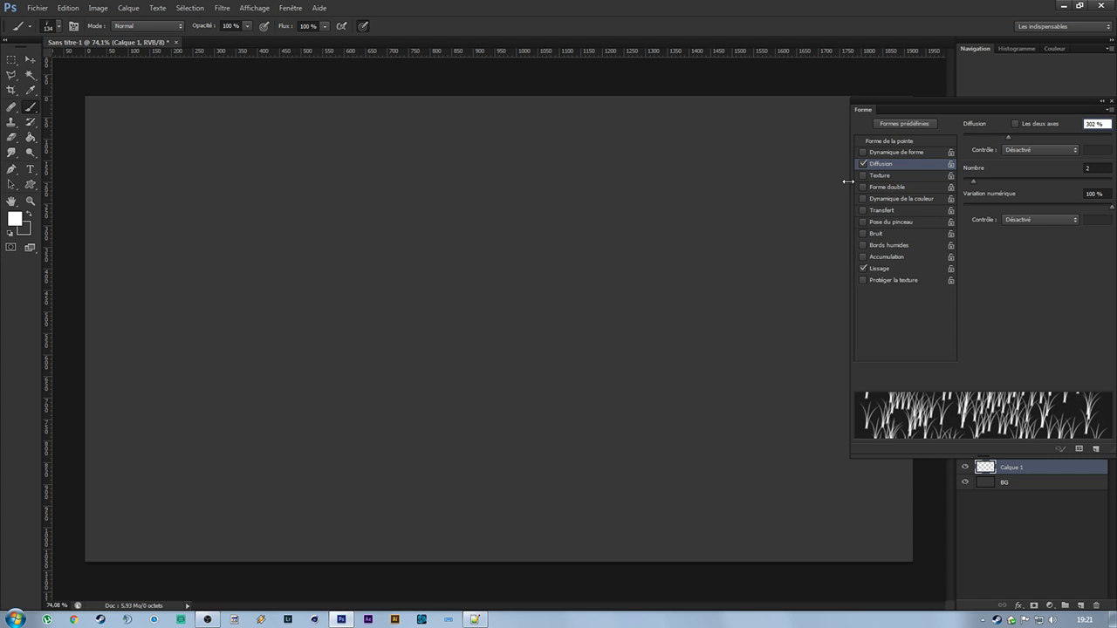
drag(245, 287, 687, 282)
Switch on Les deux axes for the diffusion, then test a short grass stroke and a small dab, undoing each one.
click(1015, 124)
mouse_move(236, 304)
mouse_down()
mouse_move(299, 287)
mouse_move(349, 323)
mouse_move(389, 308)
mouse_up()
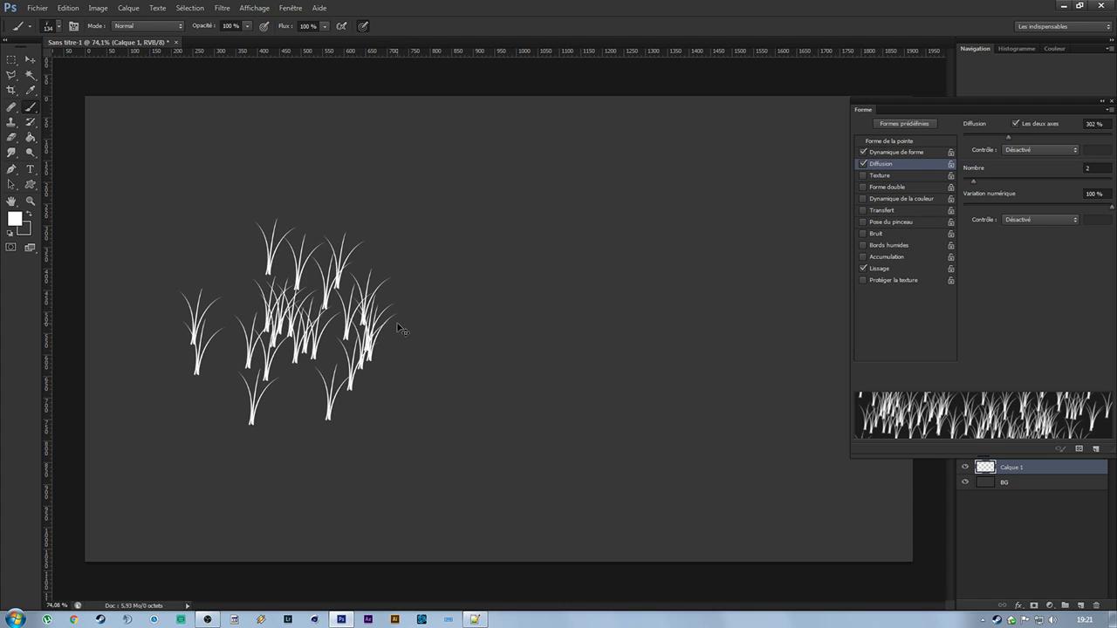
key(ctrl+z)
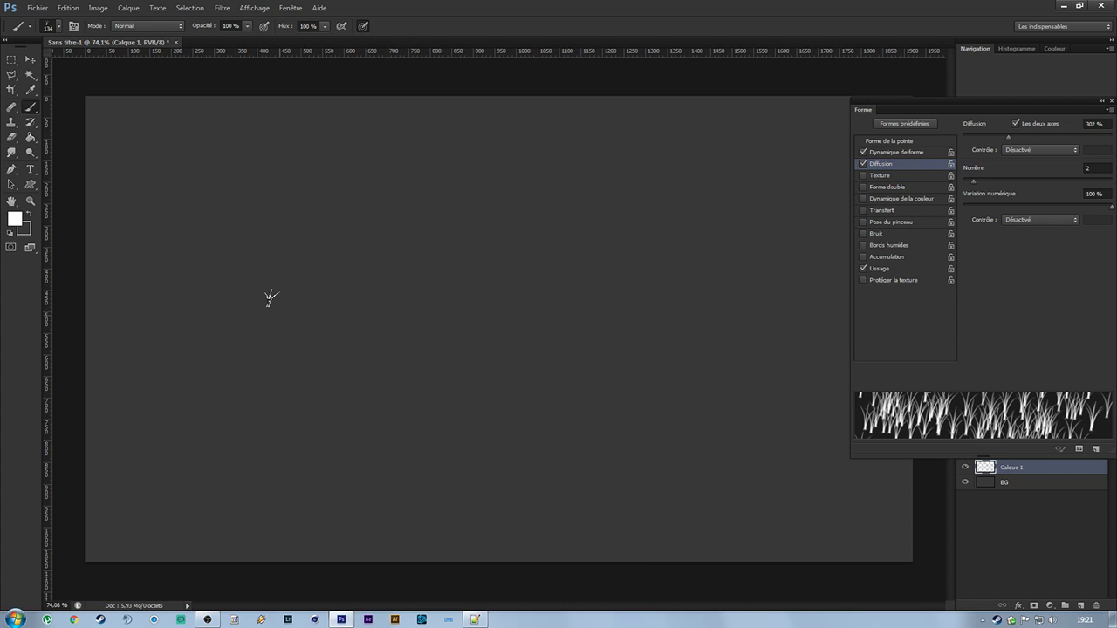
drag(270, 297, 281, 298)
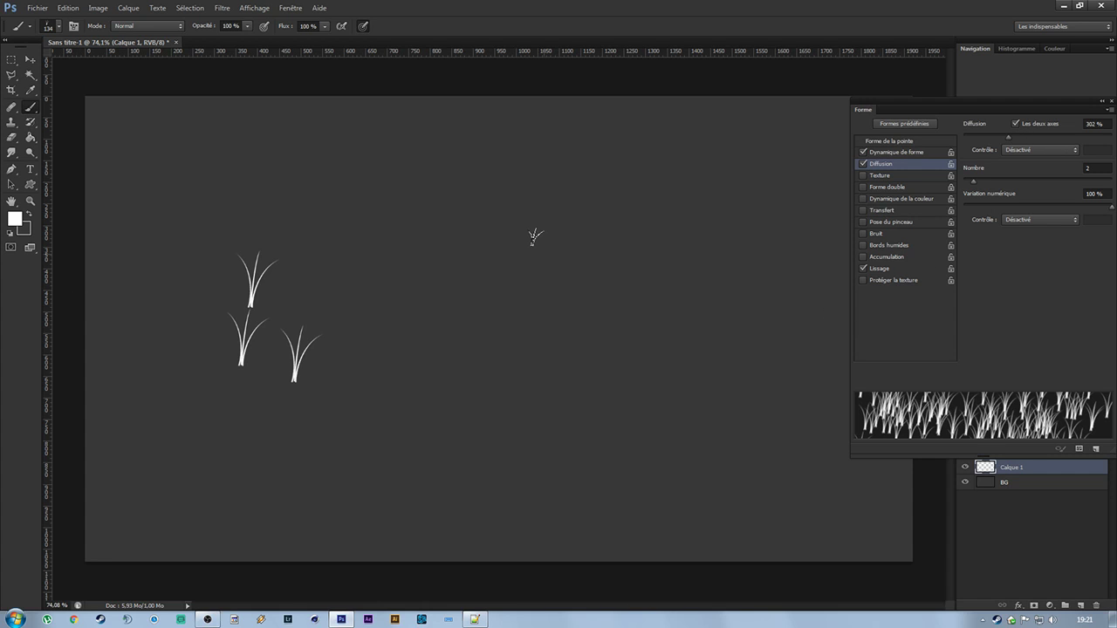
key(ctrl+z)
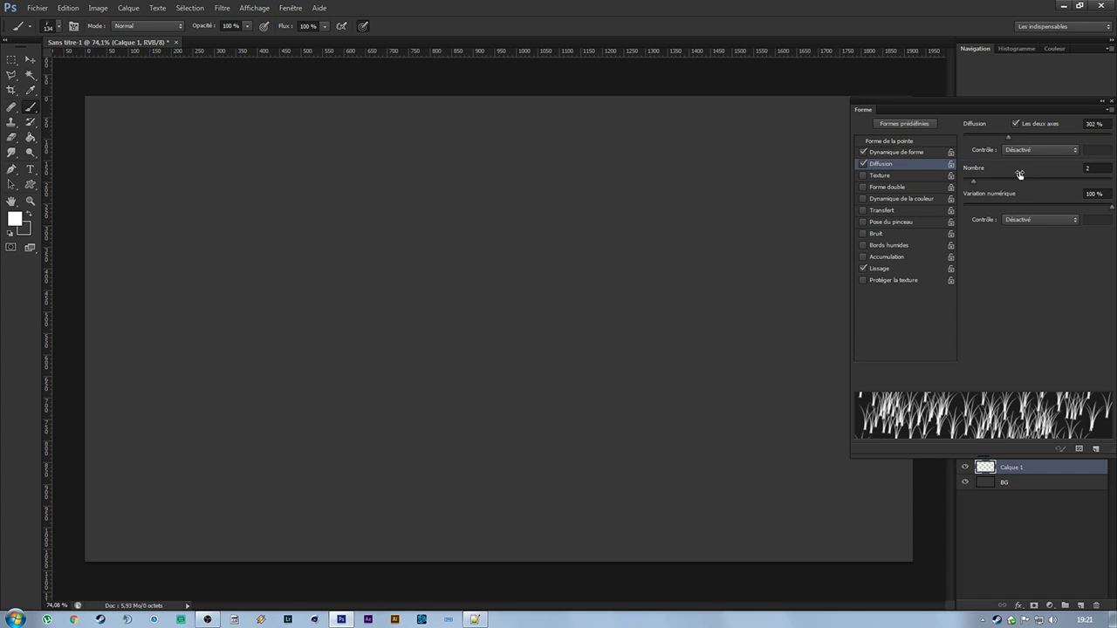
Set Diffusion to 106 %, paint one grass stroke with Nombre at 2 and another at 8, then undo both strokes.
drag(1014, 140, 979, 141)
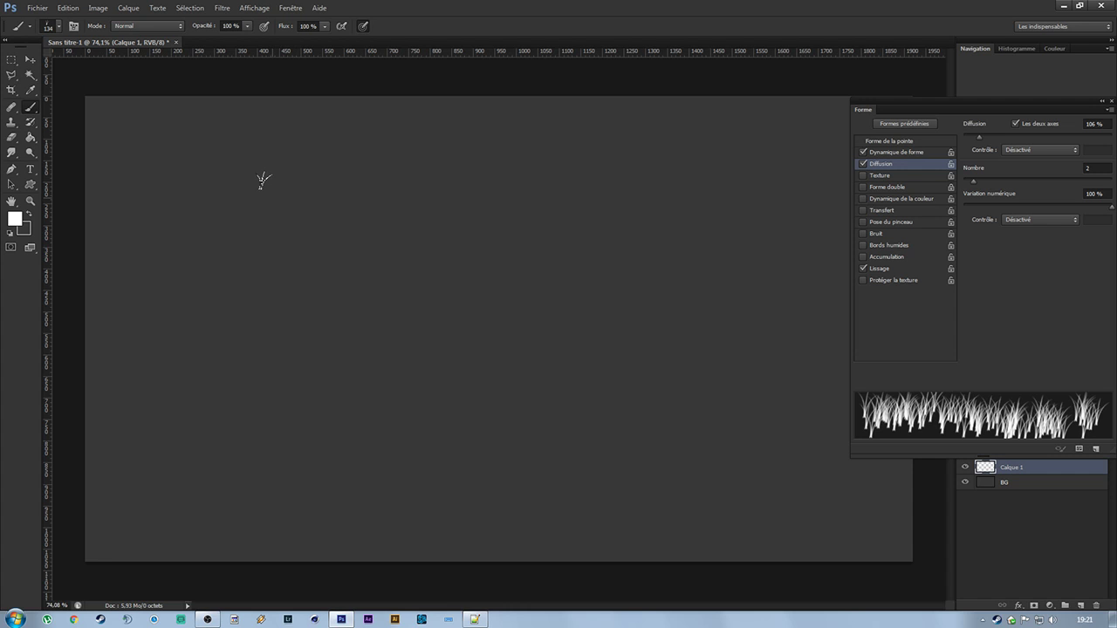
drag(261, 180, 436, 183)
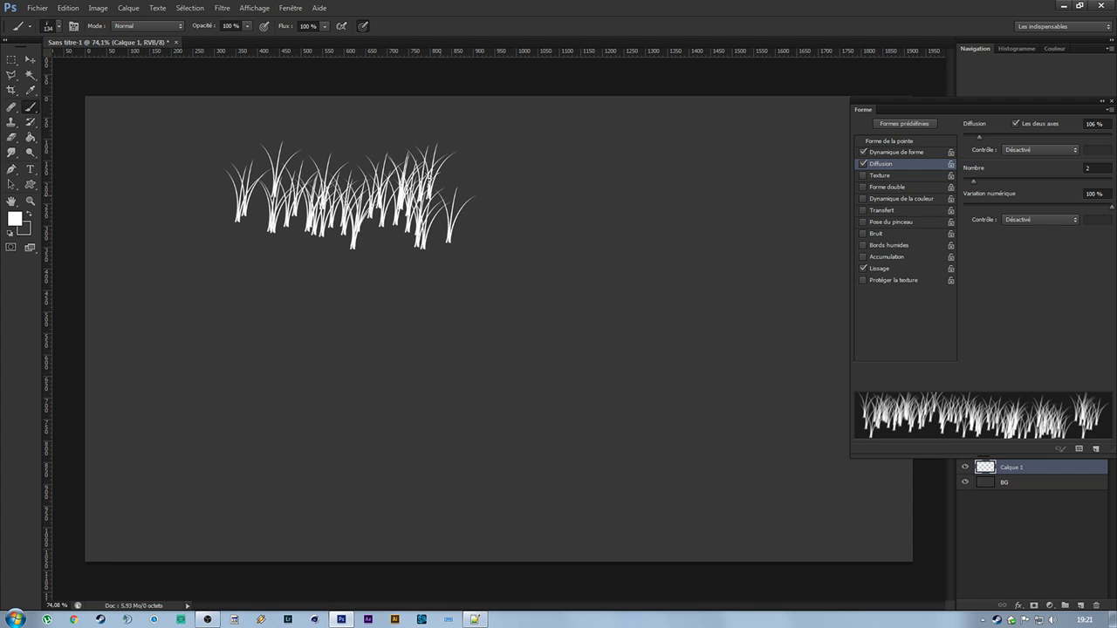
drag(973, 180, 1031, 178)
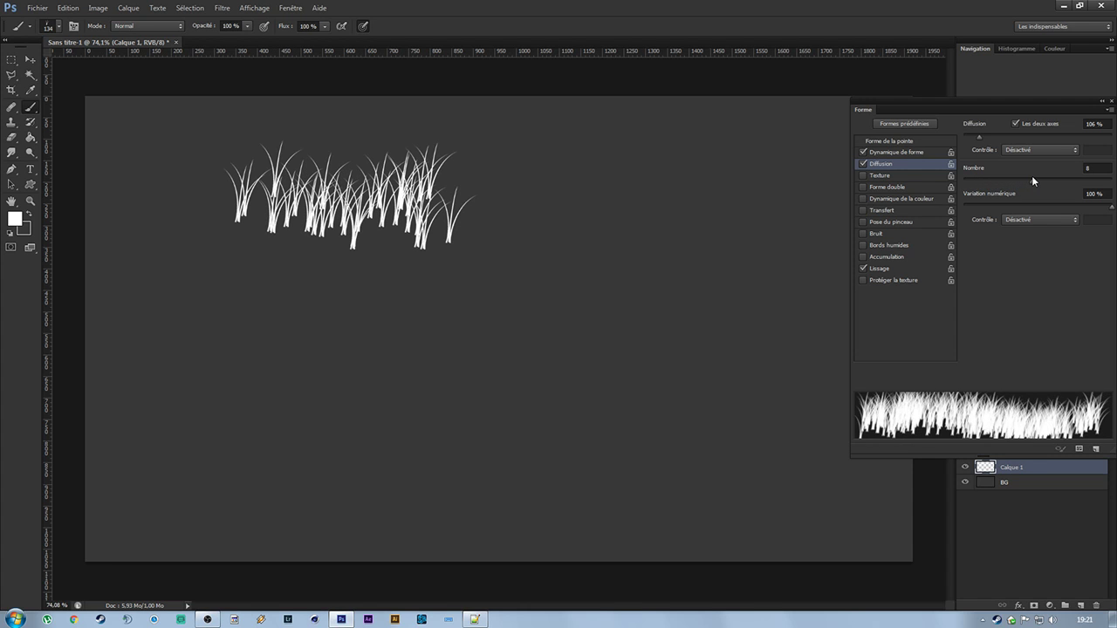
mouse_move(237, 322)
mouse_down()
mouse_move(281, 329)
mouse_move(419, 325)
mouse_up()
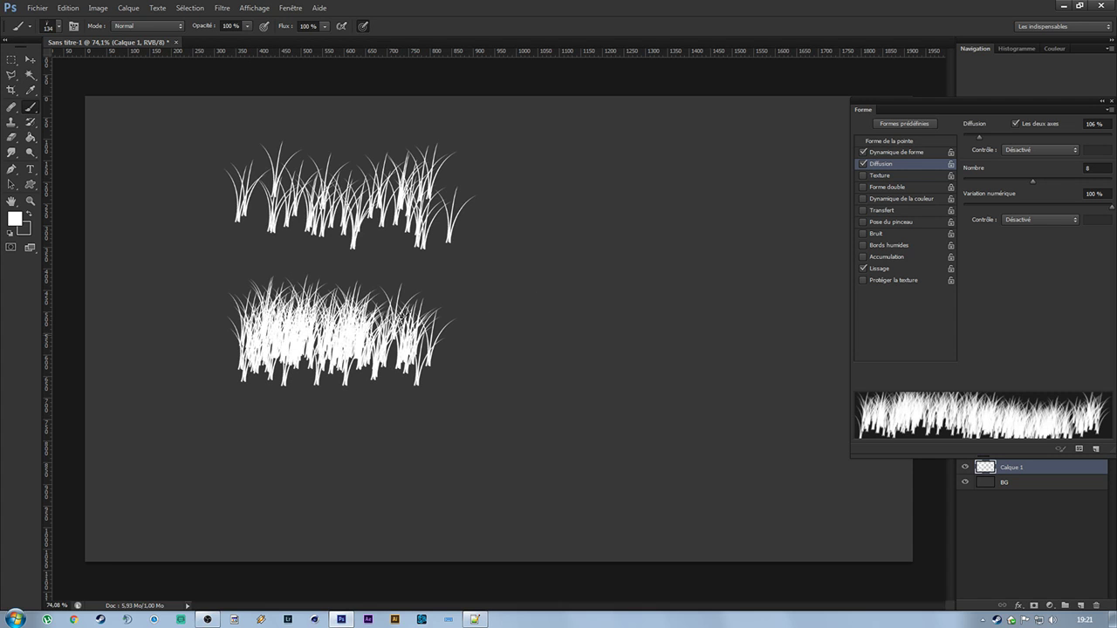
key(ctrl+z)
key(ctrl+z)
key(ctrl+alt+z)
key(ctrl+alt+z)
Set the diffusion's Variation numérique to 50 %.
mouse_move(1112, 210)
mouse_down()
mouse_move(977, 221)
mouse_move(1026, 223)
mouse_up()
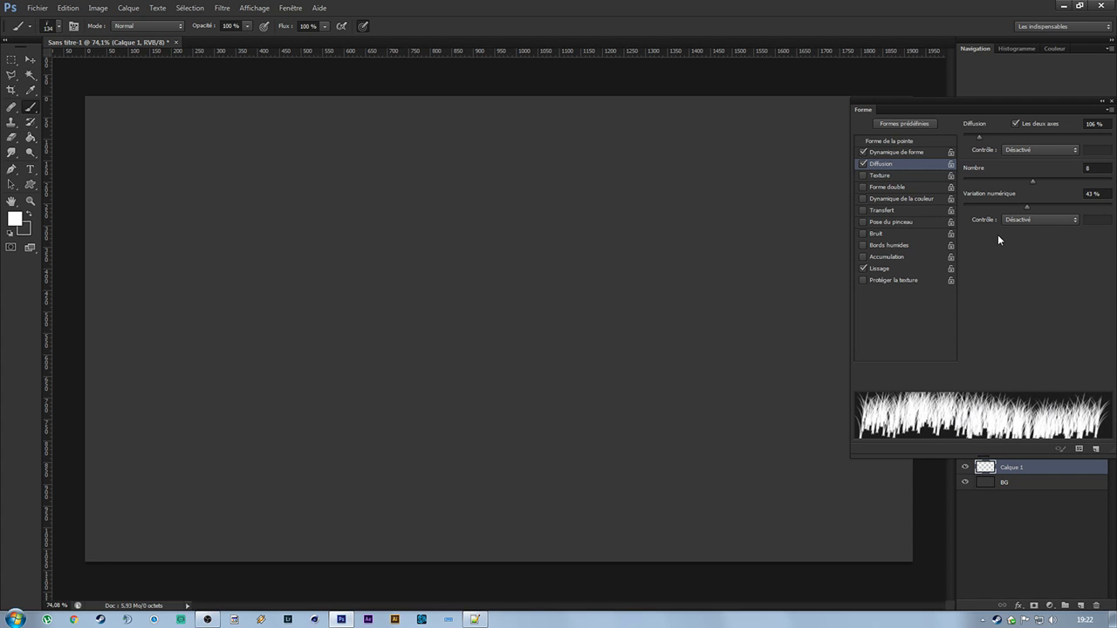
click(1095, 193)
text(50)
key(Return)
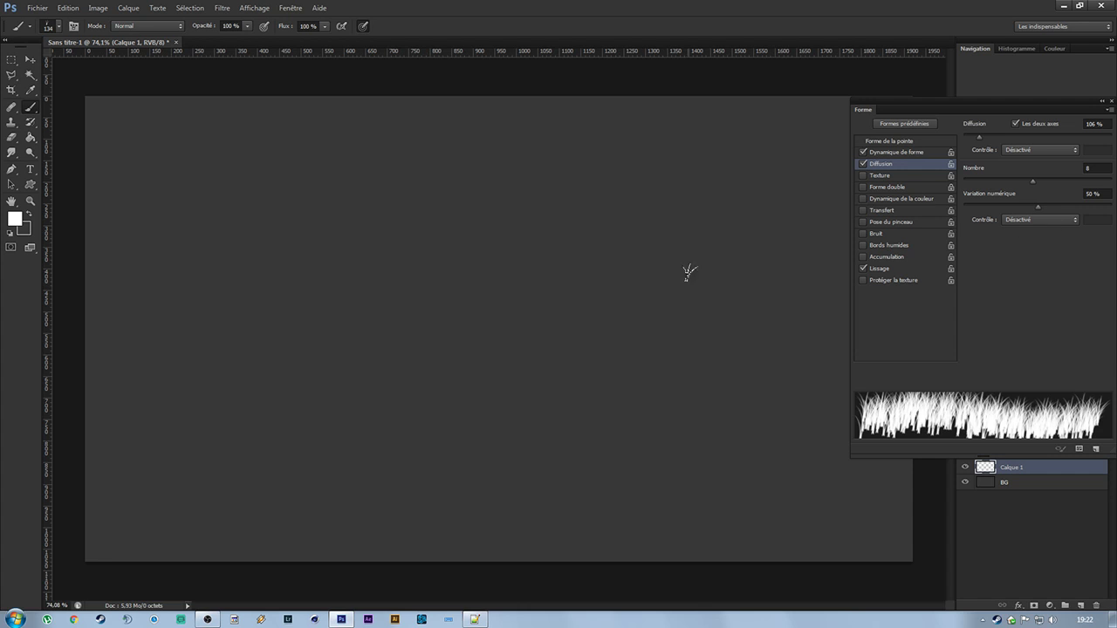
Test long grass strokes with Variation numérique at 96 % and at 20 %, then undo both strokes.
drag(1040, 200, 1103, 206)
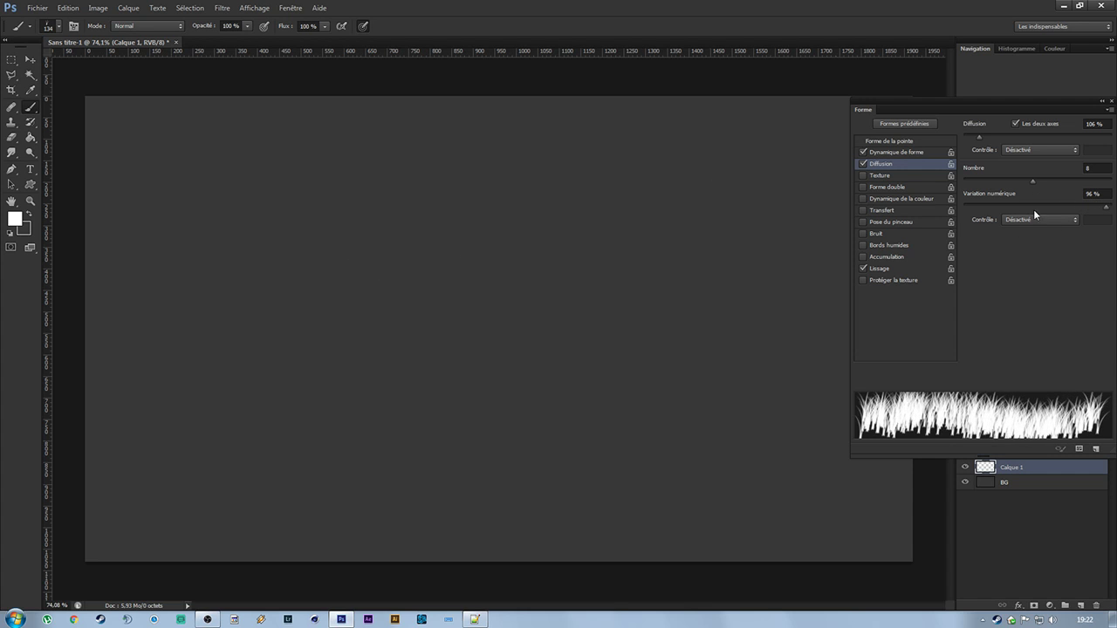
mouse_move(252, 242)
mouse_down()
mouse_move(425, 203)
mouse_move(602, 205)
mouse_up()
drag(1051, 205, 992, 206)
mouse_move(235, 215)
mouse_down()
mouse_move(367, 244)
mouse_move(567, 201)
mouse_move(615, 214)
mouse_up()
key(ctrl+alt+z)
key(ctrl+alt+z)
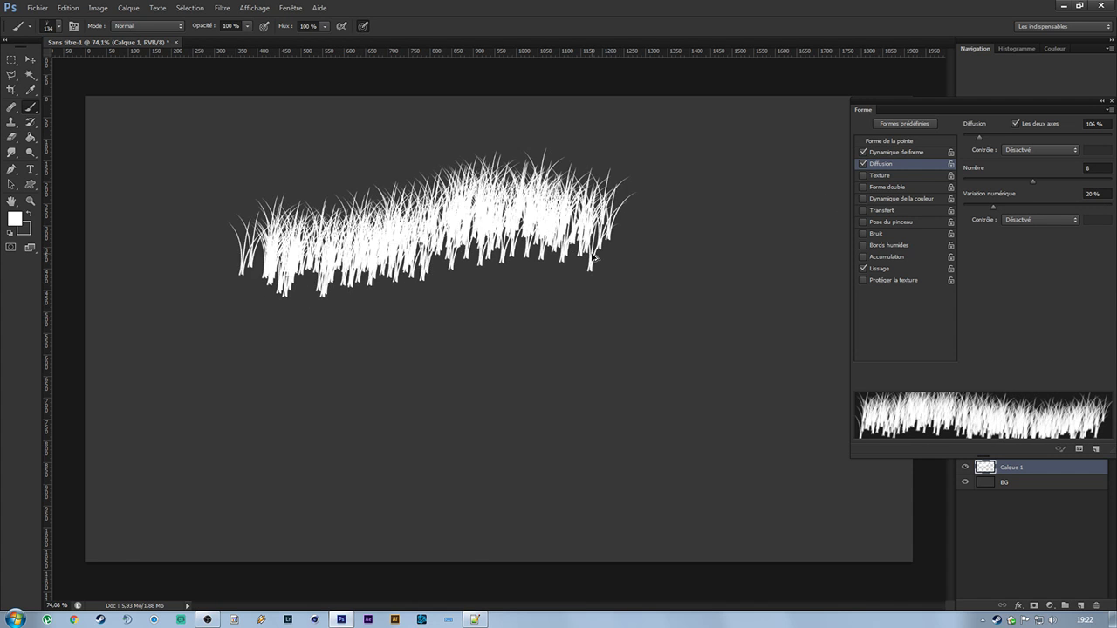
Reduce the diffusion's Nombre to 1 and set Variation numérique to 100 %.
drag(994, 207, 928, 209)
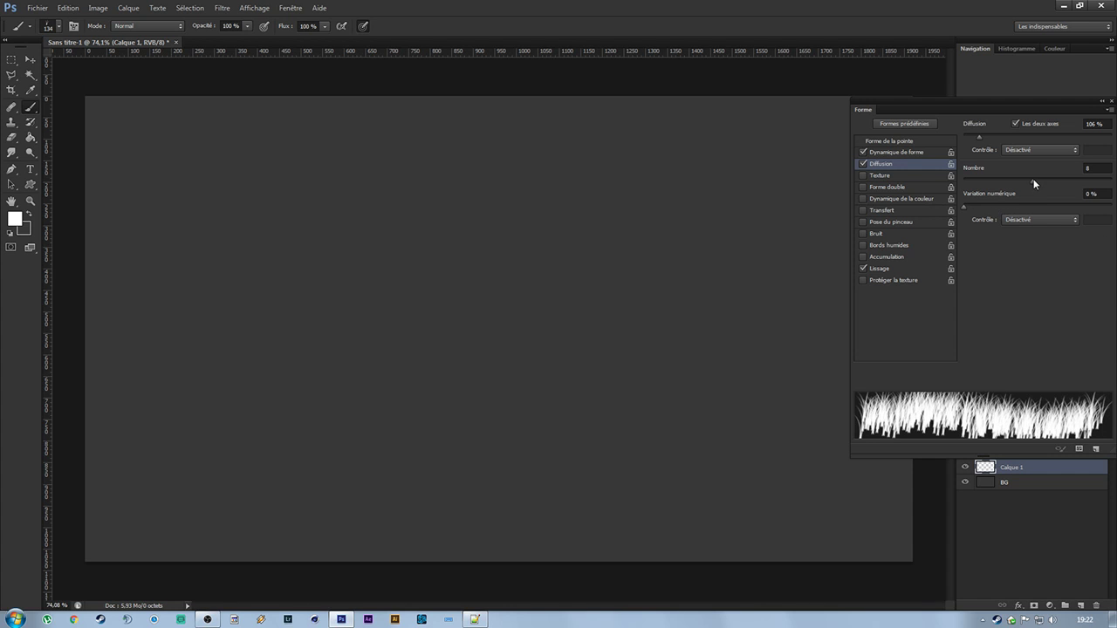
drag(1034, 182, 954, 180)
drag(1001, 209, 1114, 208)
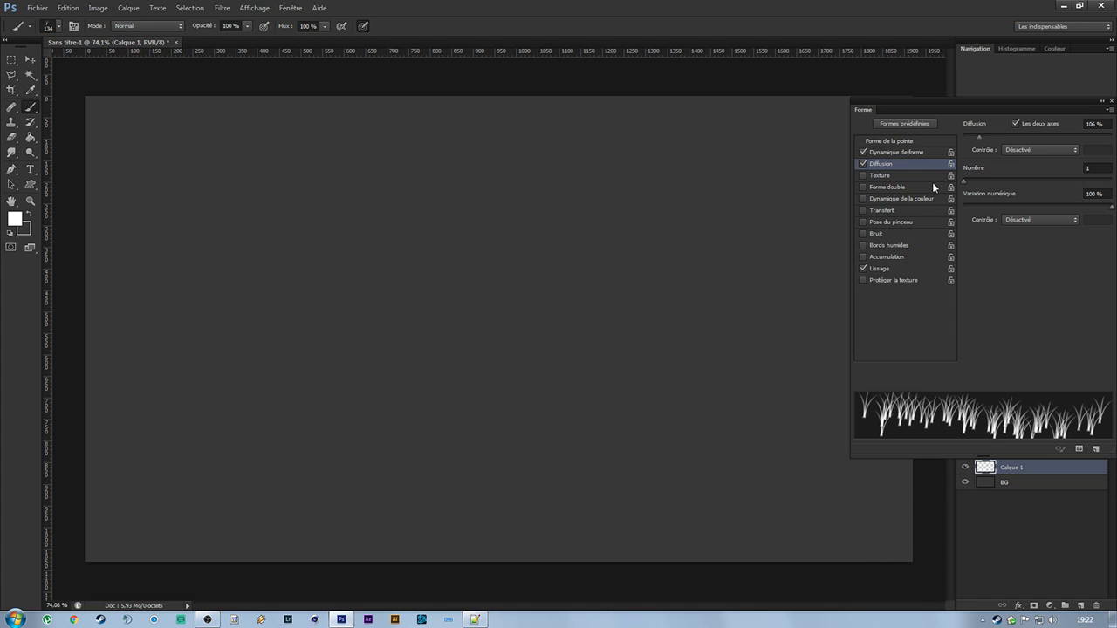
Look through the Contrôle options for Diffusion and Variation numérique, leaving both at Désactivé.
click(1021, 151)
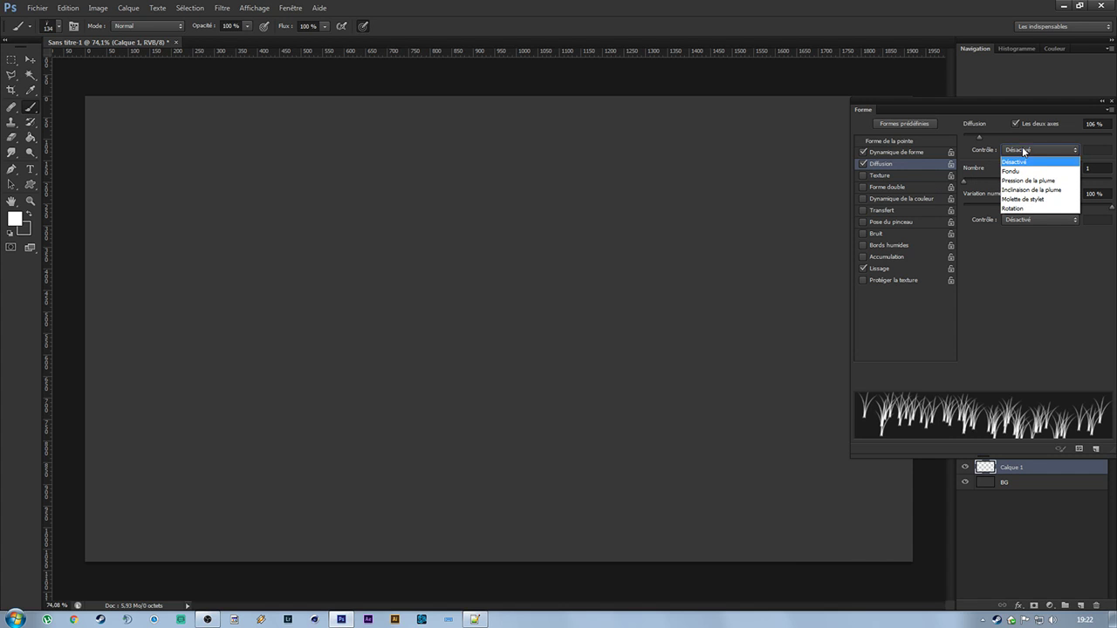
click(1022, 152)
click(1035, 221)
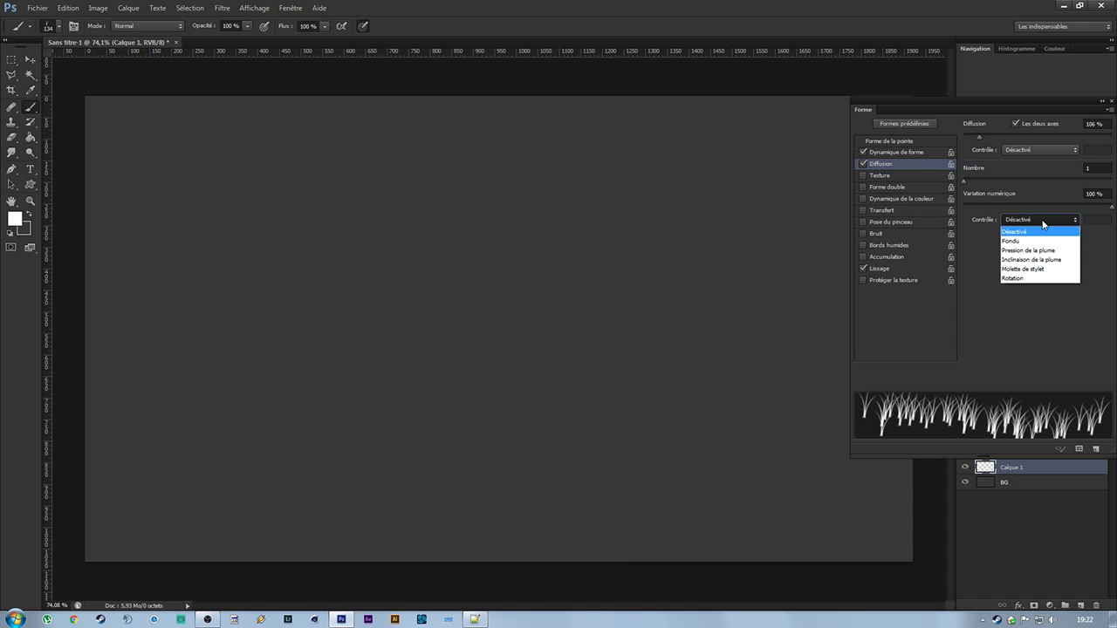
click(1042, 222)
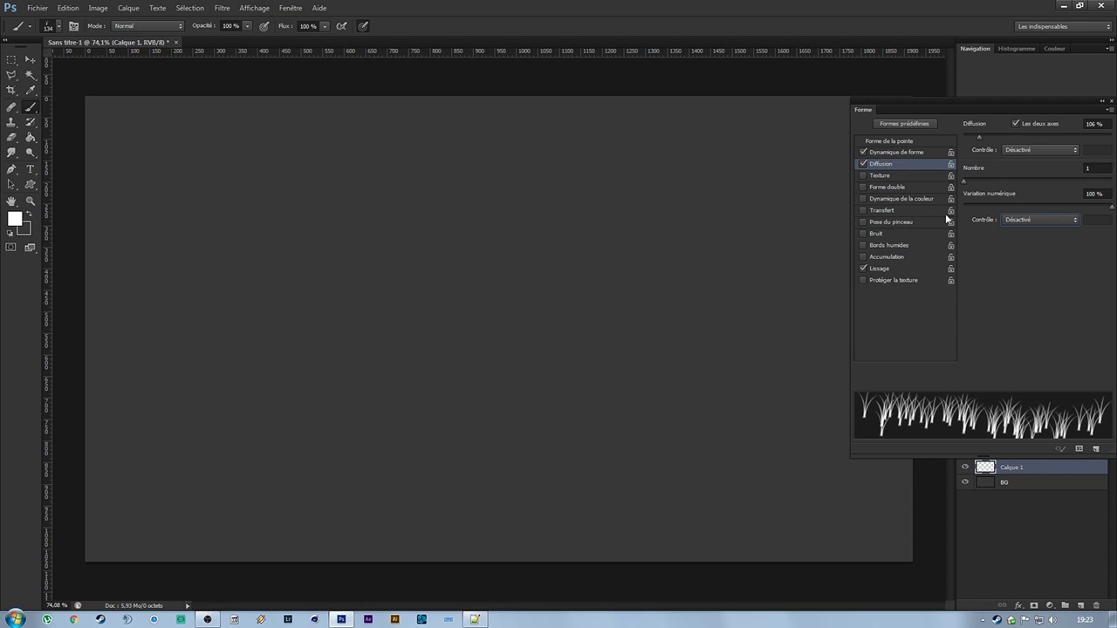
Replace Diffusion with Texture, and set the texture's scale to 138 %, brightness to 44 and contrast to 6.
click(864, 162)
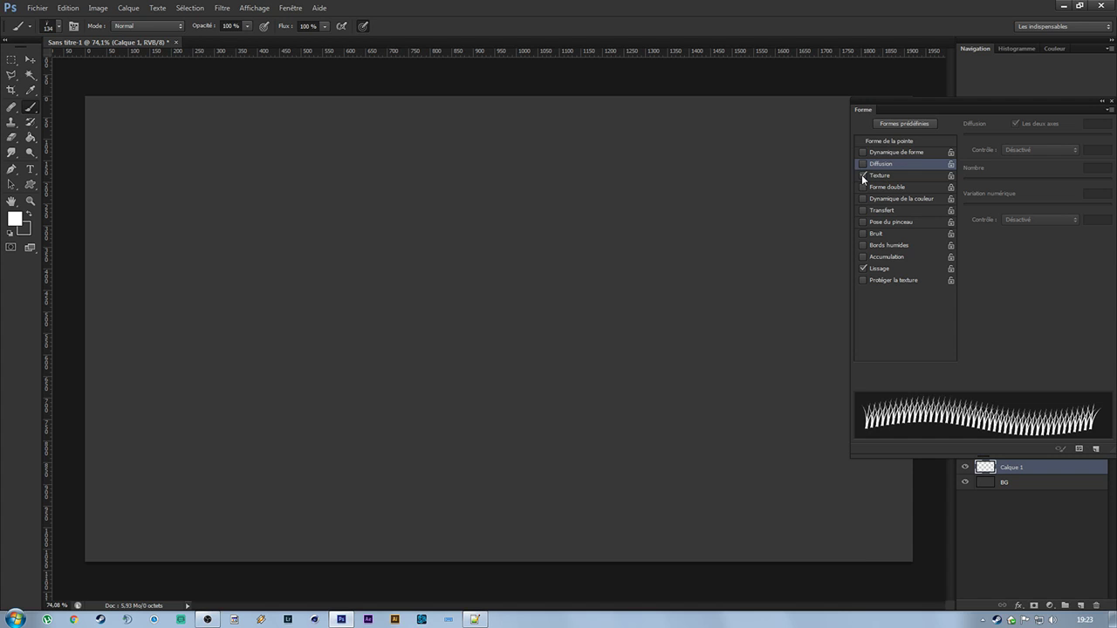
click(883, 174)
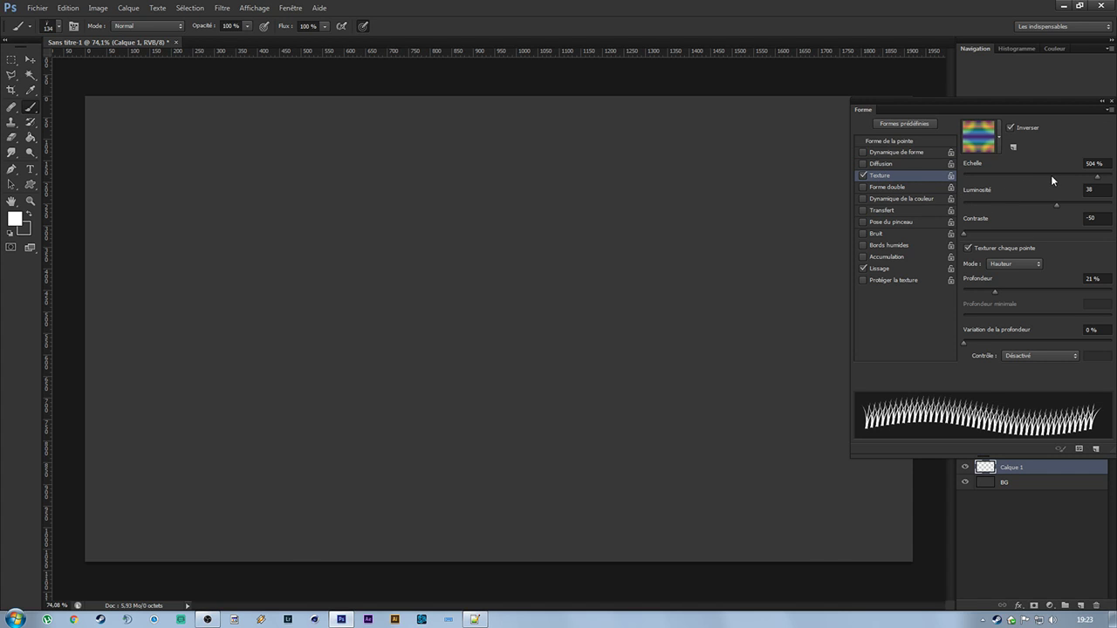
mouse_move(1057, 175)
mouse_down()
mouse_move(1001, 177)
mouse_move(1066, 179)
mouse_move(1028, 182)
mouse_move(1065, 185)
mouse_move(982, 208)
mouse_move(1074, 214)
mouse_move(992, 218)
mouse_move(1058, 222)
mouse_up()
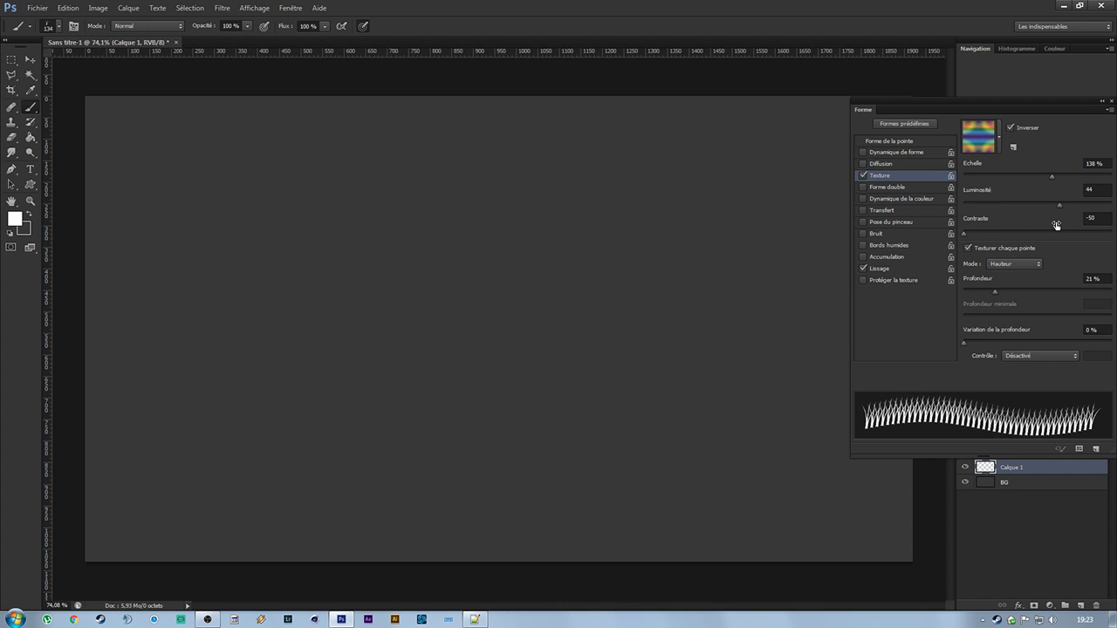
mouse_move(975, 231)
mouse_down()
mouse_move(1072, 227)
mouse_move(999, 237)
mouse_up()
Browse the texture patterns, set scale to 76 %, brightness to -44 and contrast to 42, and paint a curved grass stroke across the canvas middle.
click(997, 139)
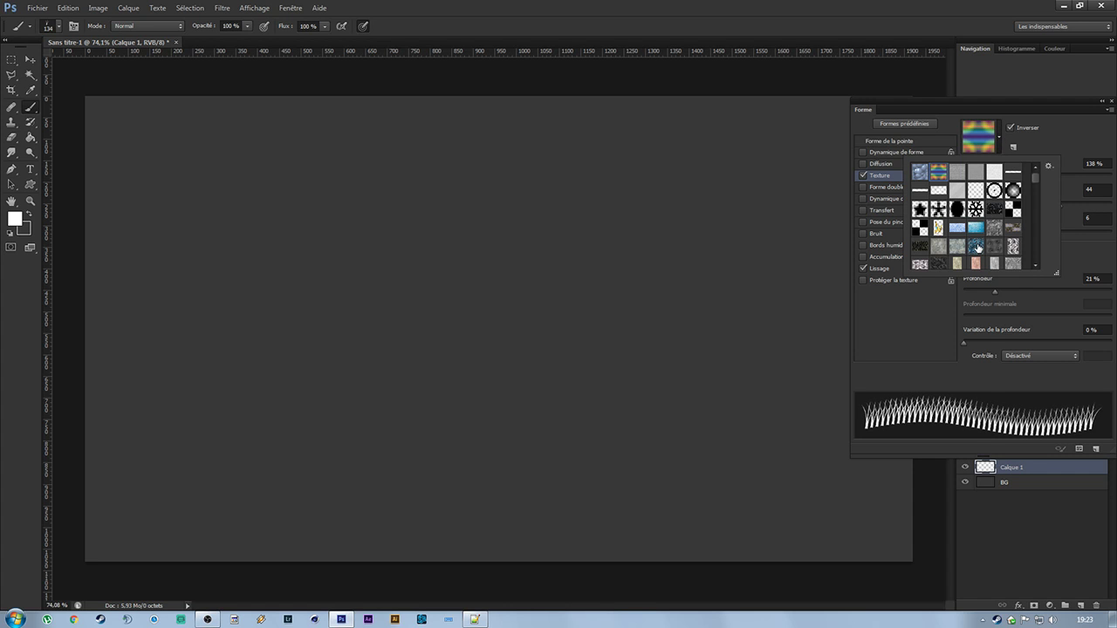
click(1067, 126)
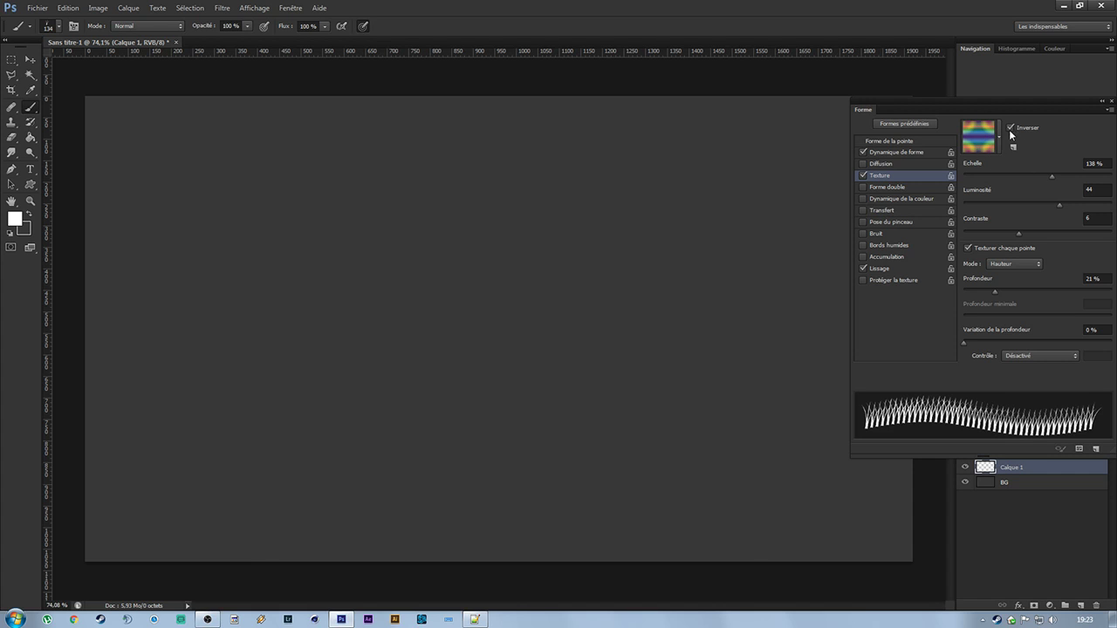
mouse_move(1052, 175)
mouse_down()
mouse_move(989, 178)
mouse_move(1019, 176)
mouse_move(1035, 208)
mouse_move(994, 216)
mouse_move(1103, 234)
mouse_move(1022, 236)
mouse_move(1054, 234)
mouse_up()
mouse_move(249, 309)
mouse_down()
mouse_move(326, 305)
mouse_move(568, 242)
mouse_move(593, 253)
mouse_up()
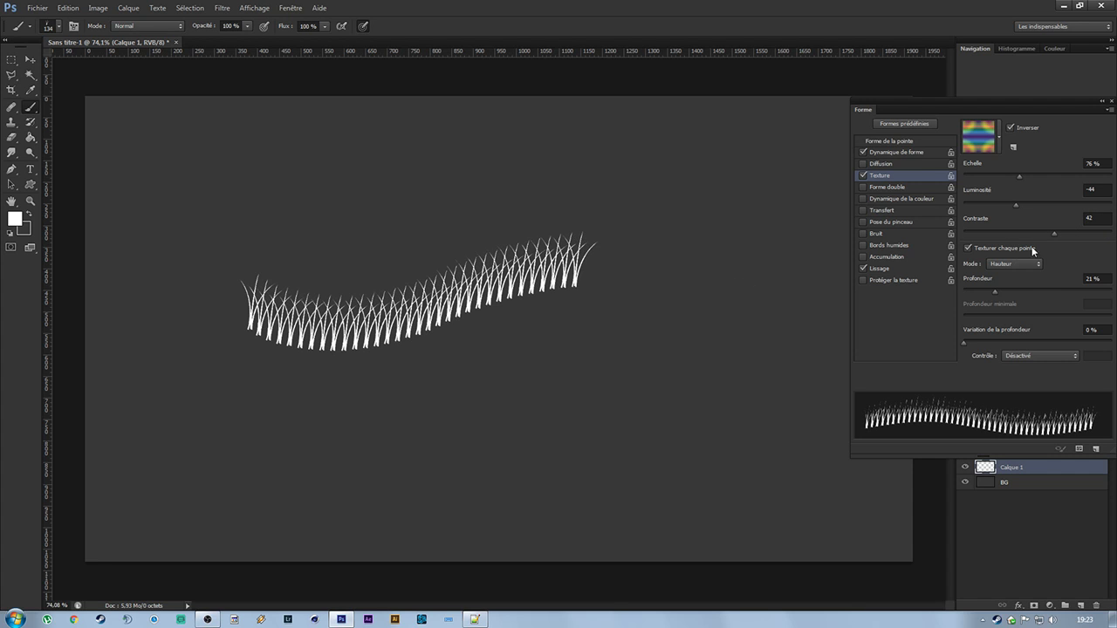
Set the texture contrast to 100, brightness to -148 and scale to 1 %, and paint a long upward-curving grass stroke along the lower canvas.
drag(1054, 233, 1113, 235)
mouse_move(1029, 201)
mouse_down()
mouse_move(1087, 213)
mouse_move(965, 218)
mouse_up()
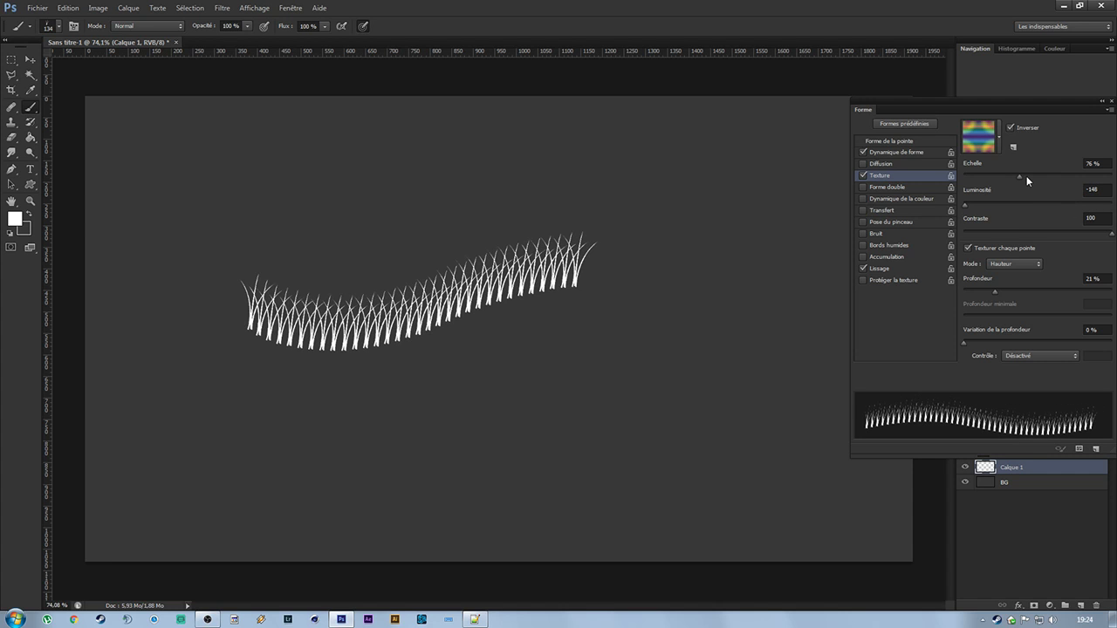
mouse_move(200, 406)
mouse_down()
mouse_move(373, 445)
mouse_move(653, 370)
mouse_move(777, 257)
mouse_up()
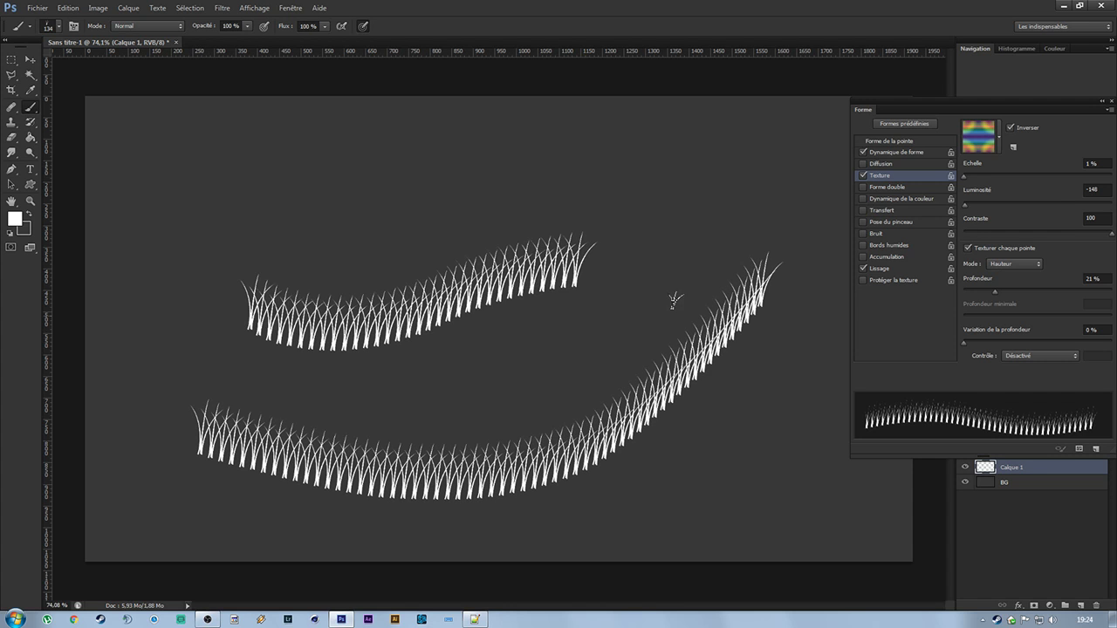
Set the texture brightness to 30 and scale to 94 %, and paint a grass stroke across the upper canvas.
drag(966, 204, 1043, 206)
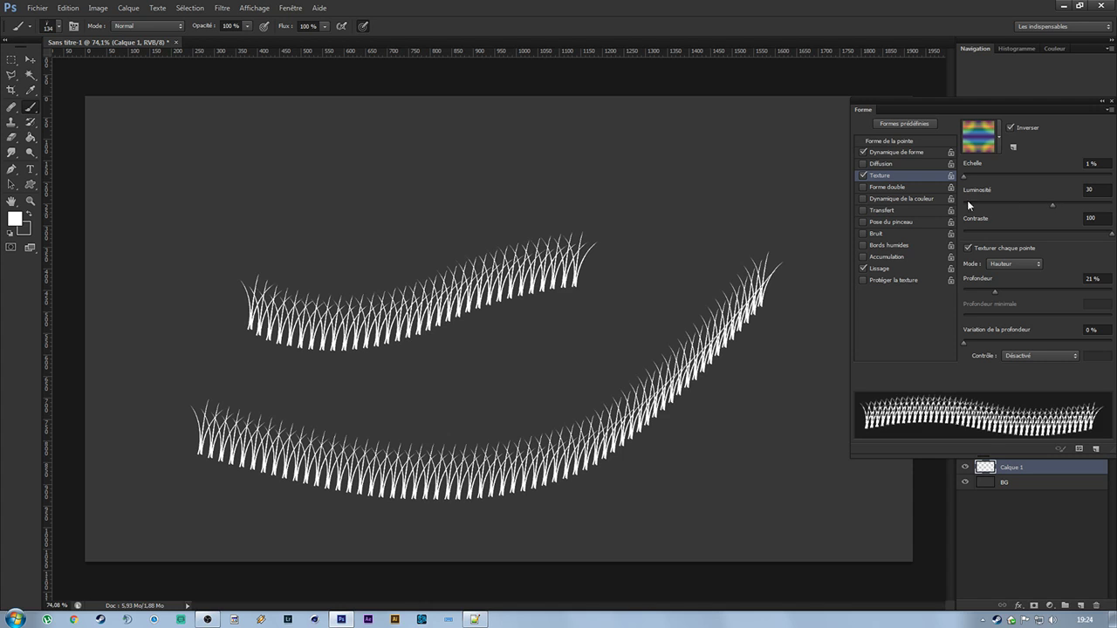
drag(966, 173, 1031, 179)
mouse_move(301, 166)
mouse_down()
mouse_move(388, 170)
mouse_move(711, 146)
mouse_up()
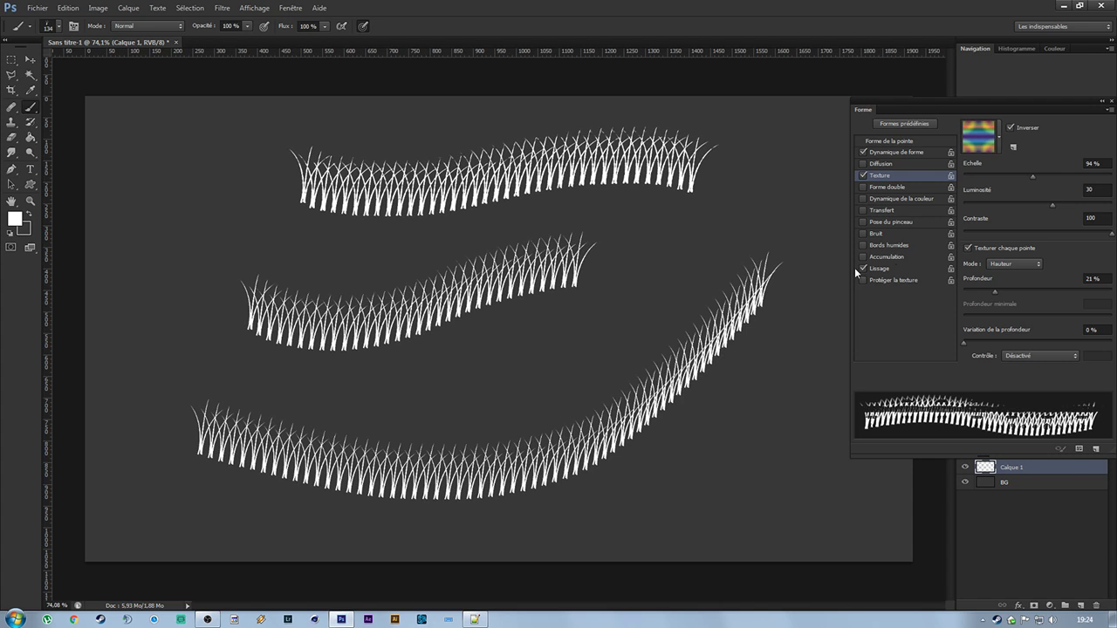
Increase the texture scale and paint a descending grass stroke at upper left, then set the scale to 121 % and paint a rising stroke near the center.
drag(1033, 178, 1091, 178)
mouse_move(135, 152)
mouse_down()
mouse_move(307, 248)
mouse_move(383, 254)
mouse_up()
drag(1082, 179, 1045, 178)
mouse_move(382, 371)
mouse_down()
mouse_move(546, 356)
mouse_move(623, 311)
mouse_move(694, 239)
mouse_up()
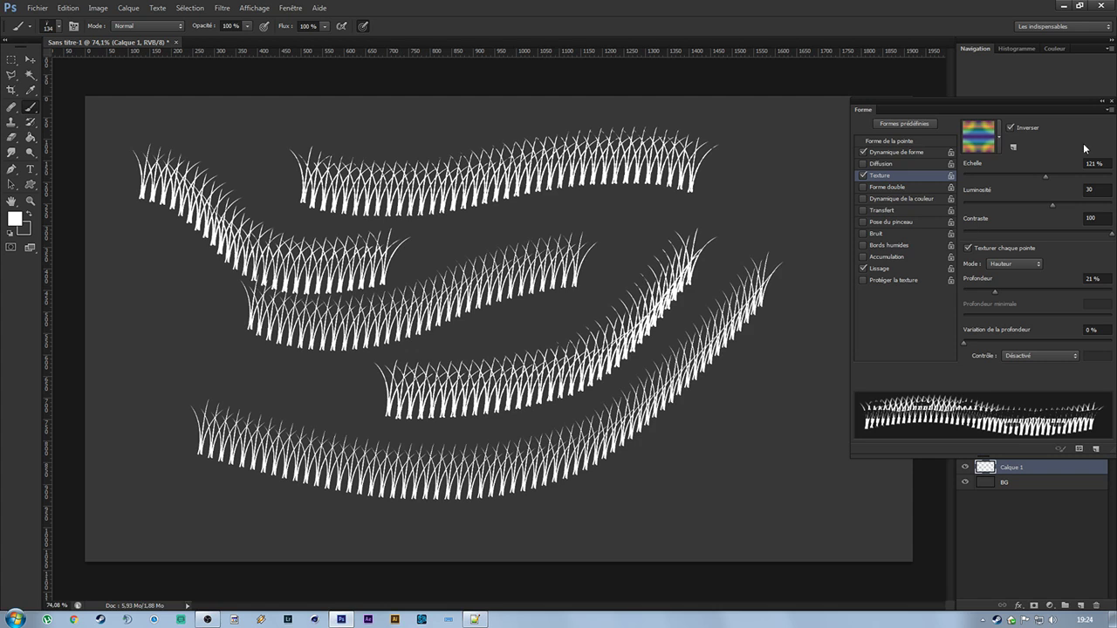
Set the grass brush tip's spacing to 1 %.
click(886, 142)
drag(979, 356, 944, 361)
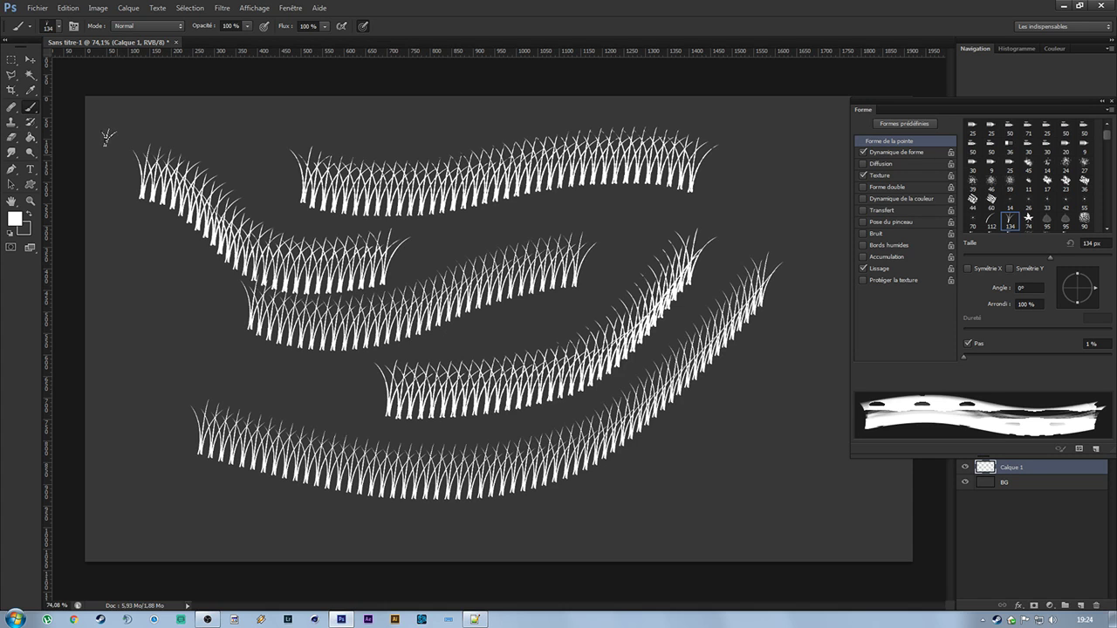
Delete the painted layer Calque 1, add a new empty layer above BG, and keep the brush settings clear of the layer list.
drag(1051, 101, 931, 65)
click(1012, 481)
click(1025, 465)
key(Delete)
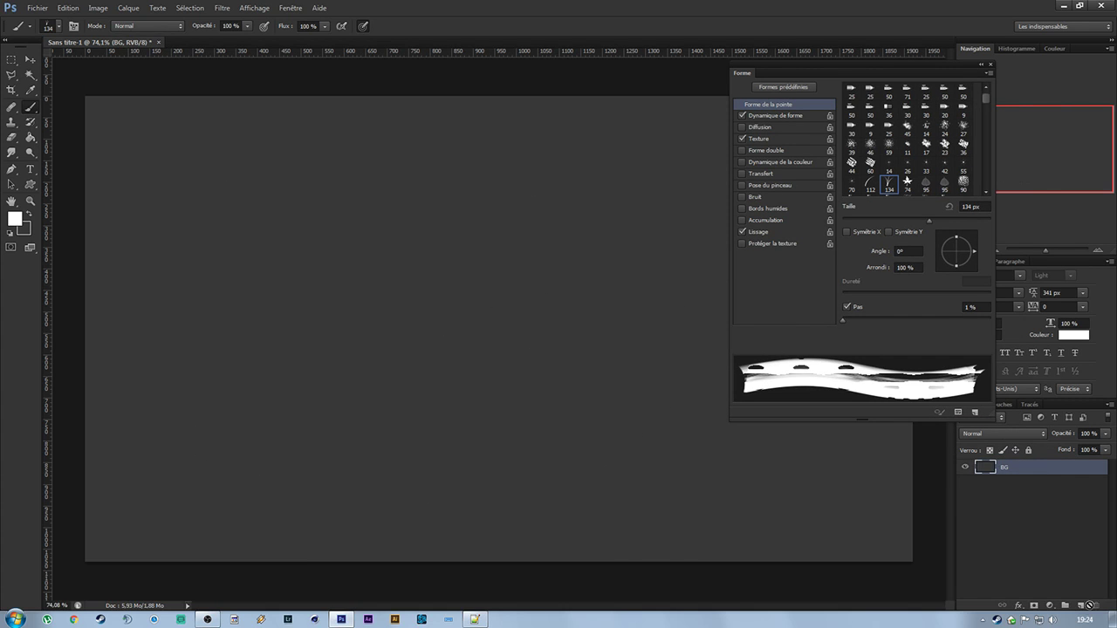
drag(847, 68, 912, 110)
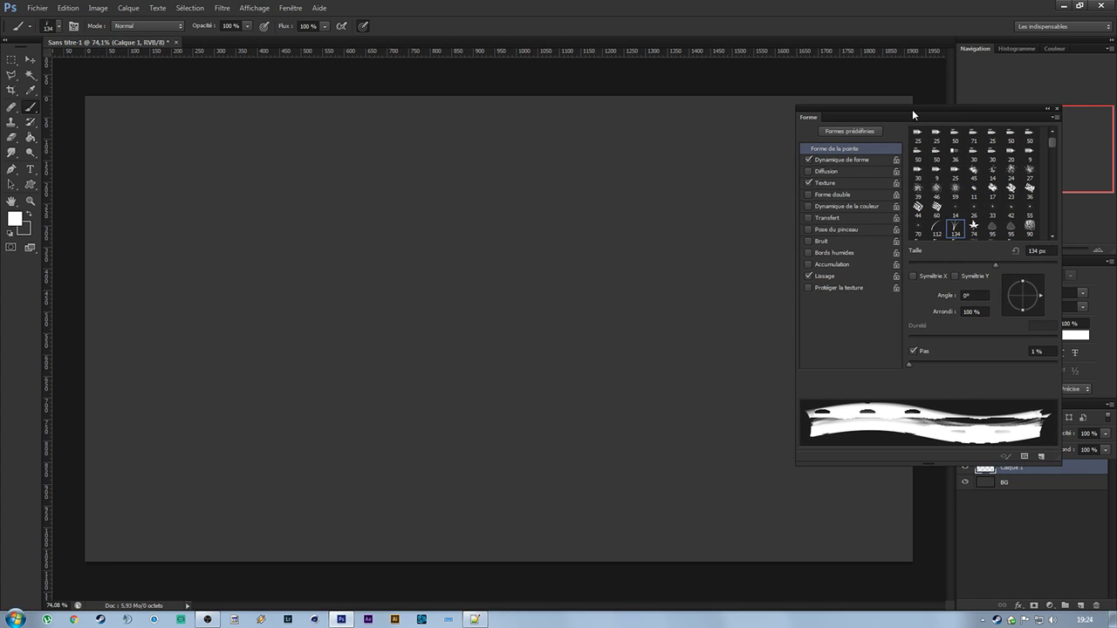
Turn off shape dynamics and paint a straight, nearly horizontal textured stroke across the upper middle of the canvas.
click(835, 183)
click(808, 160)
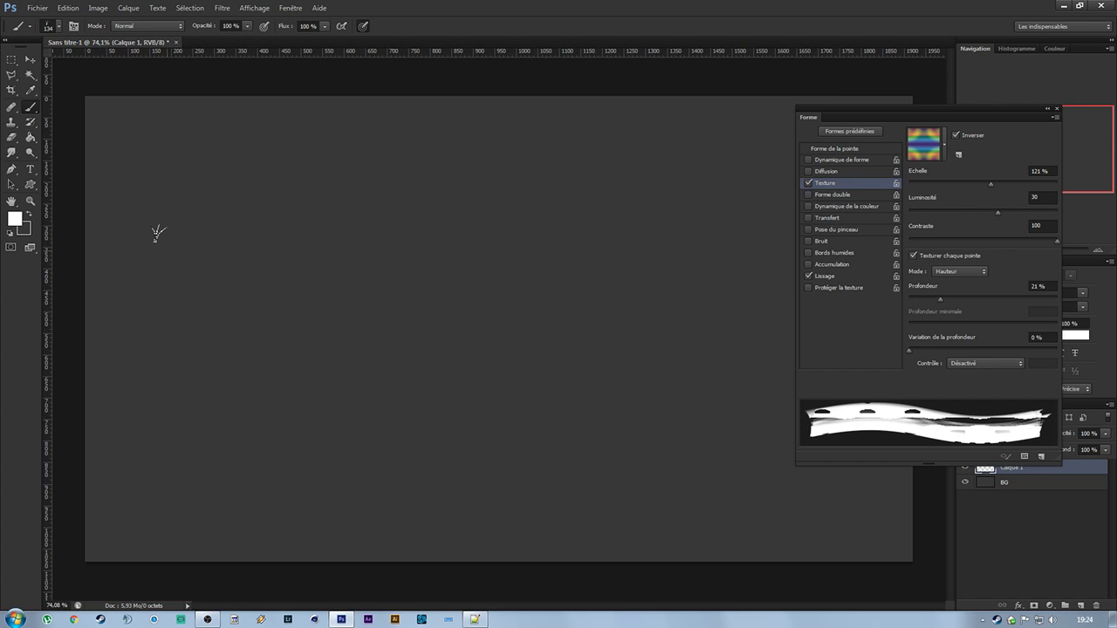
click(171, 234)
shift+click(731, 253)
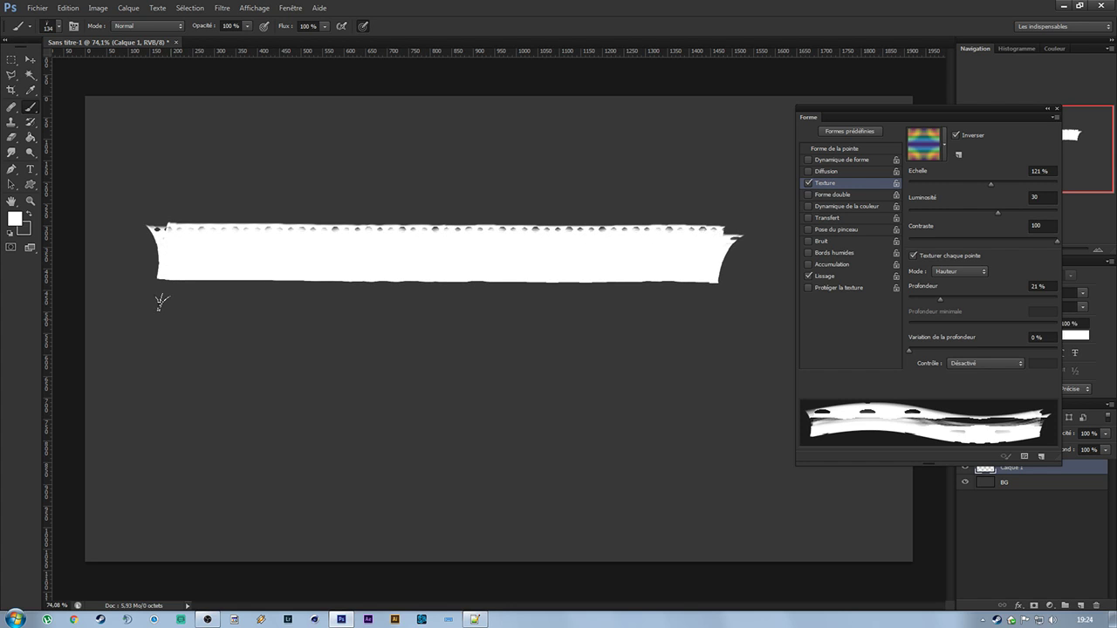
Paint a wavy stroke below the first with texture brightness at -150, and a short curved stroke beneath it with contrast at -50.
click(31, 59)
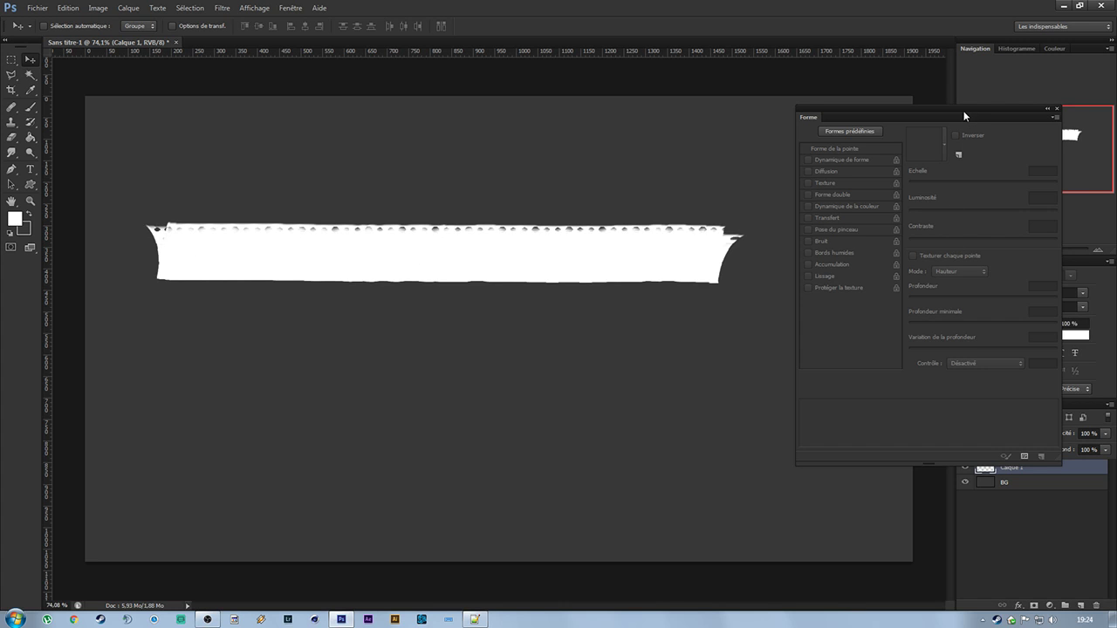
click(31, 108)
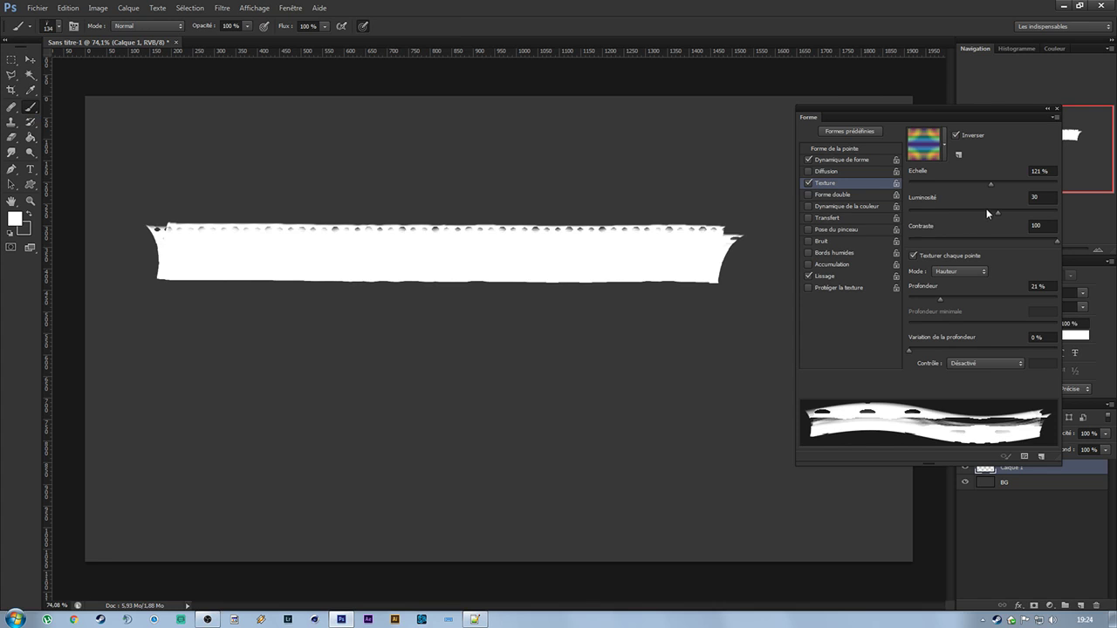
drag(984, 210, 929, 210)
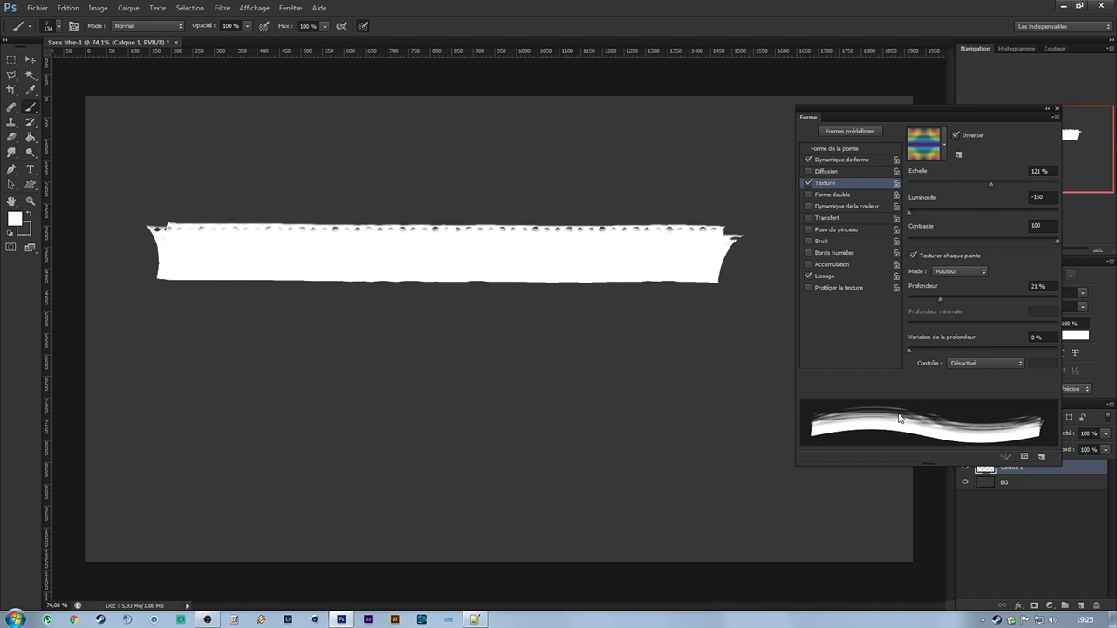
mouse_move(148, 332)
mouse_down()
mouse_move(313, 404)
mouse_move(426, 400)
mouse_move(546, 353)
mouse_move(737, 333)
mouse_up()
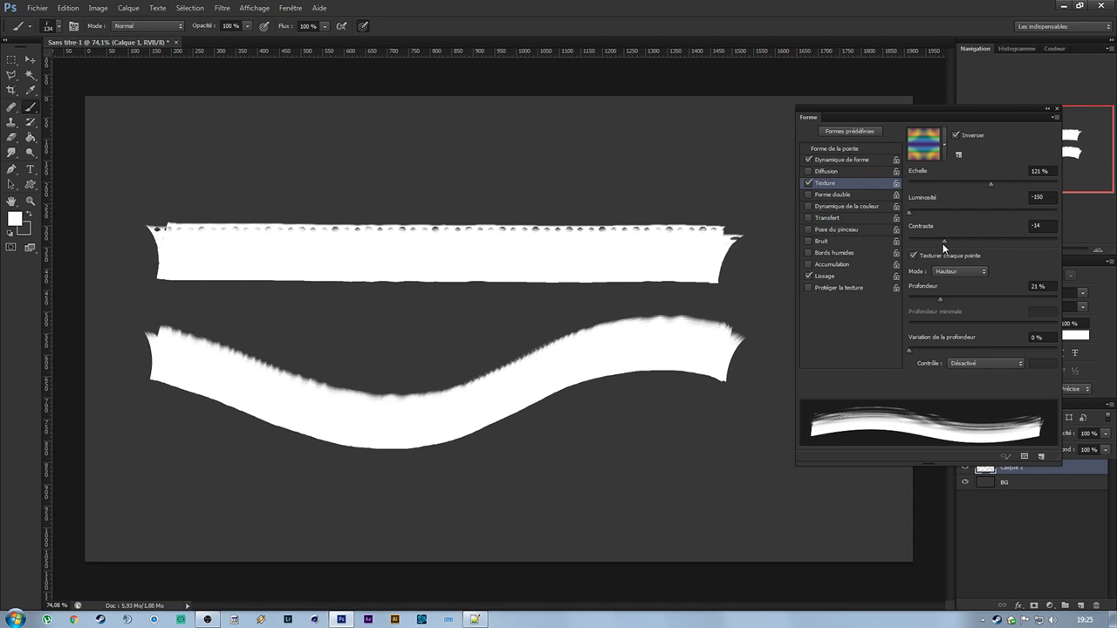
drag(516, 445, 767, 421)
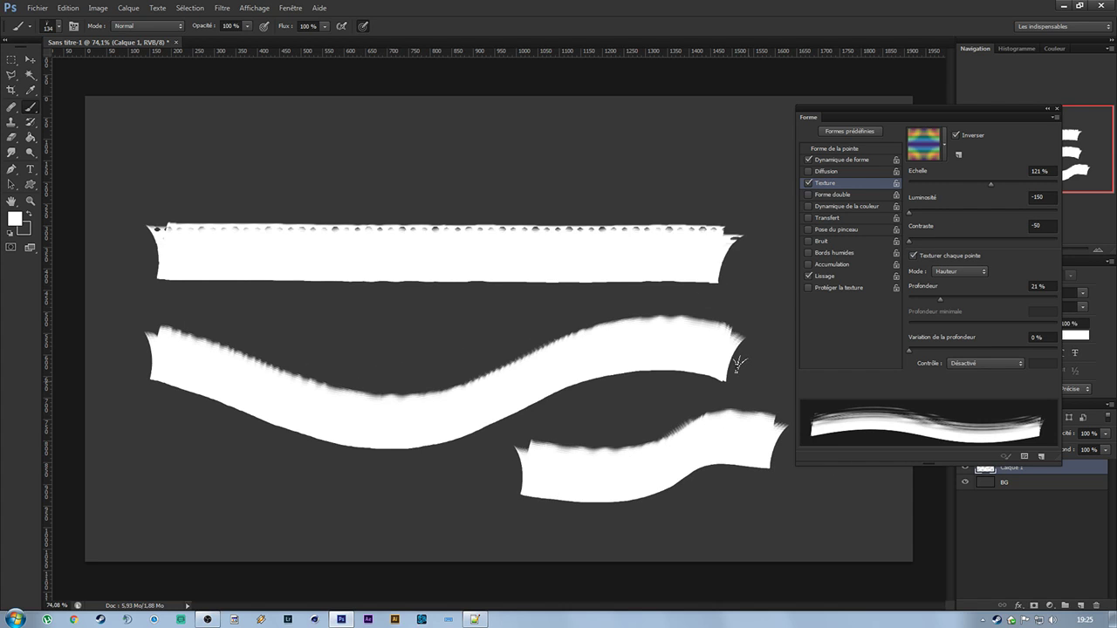
Undo the three test strokes on the canvas.
key(ctrl+alt+z)
key(ctrl+alt+z)
key(ctrl+alt+z)
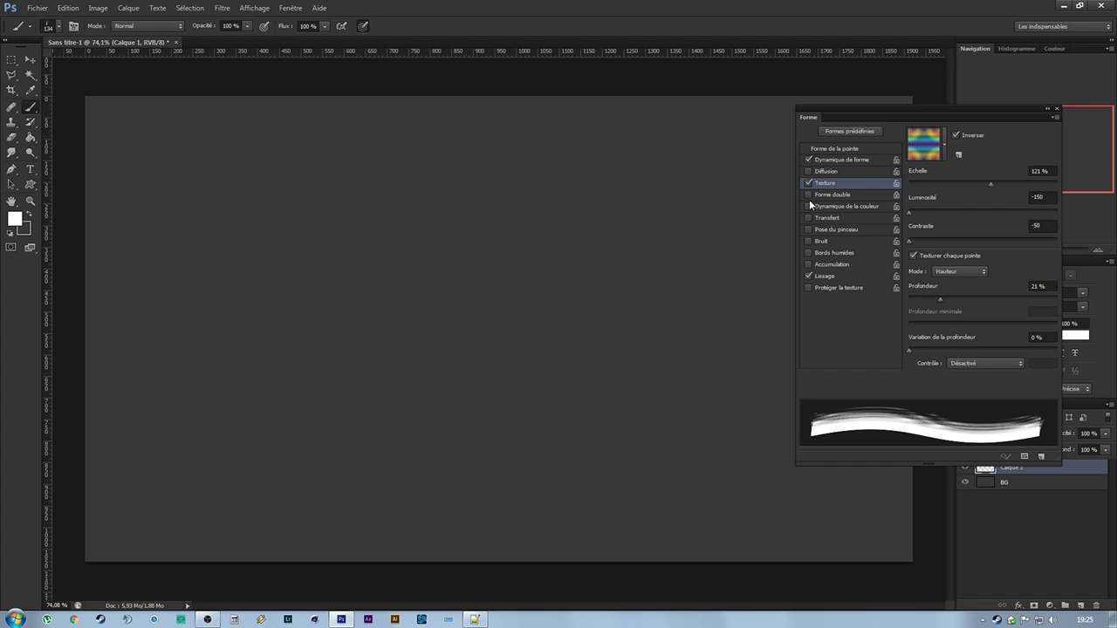
Set the grass brush tip's spacing to 25 %.
click(818, 149)
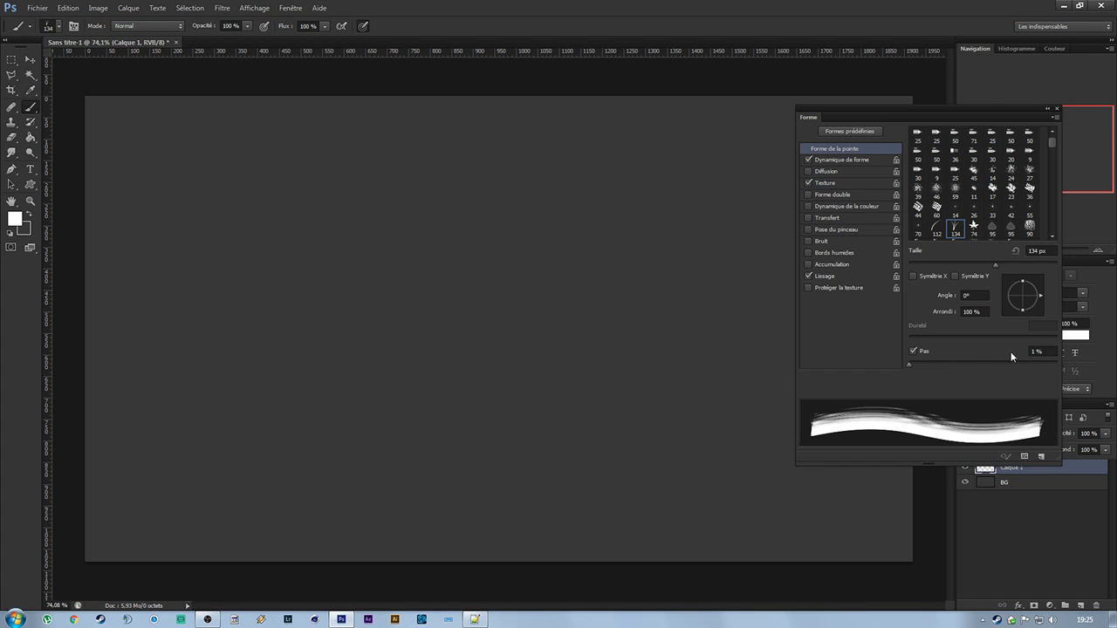
click(1041, 352)
text(25)
key(Return)
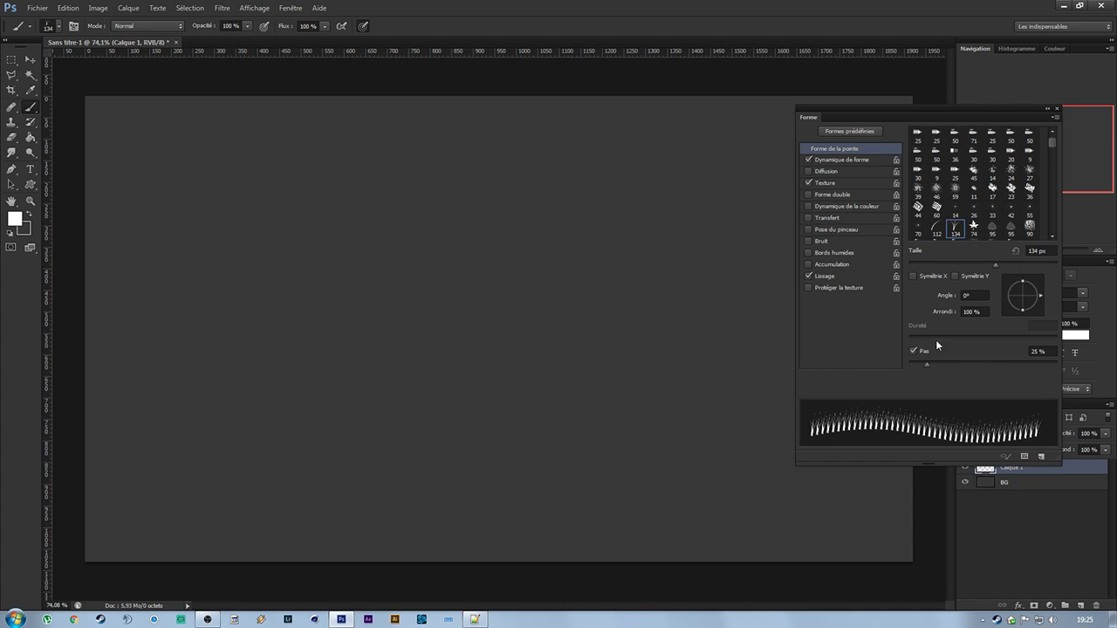
Turn off shape dynamics and set the texture scale to 178 %, brightness to 34, contrast to 11 and depth to 11 %.
click(807, 160)
click(825, 182)
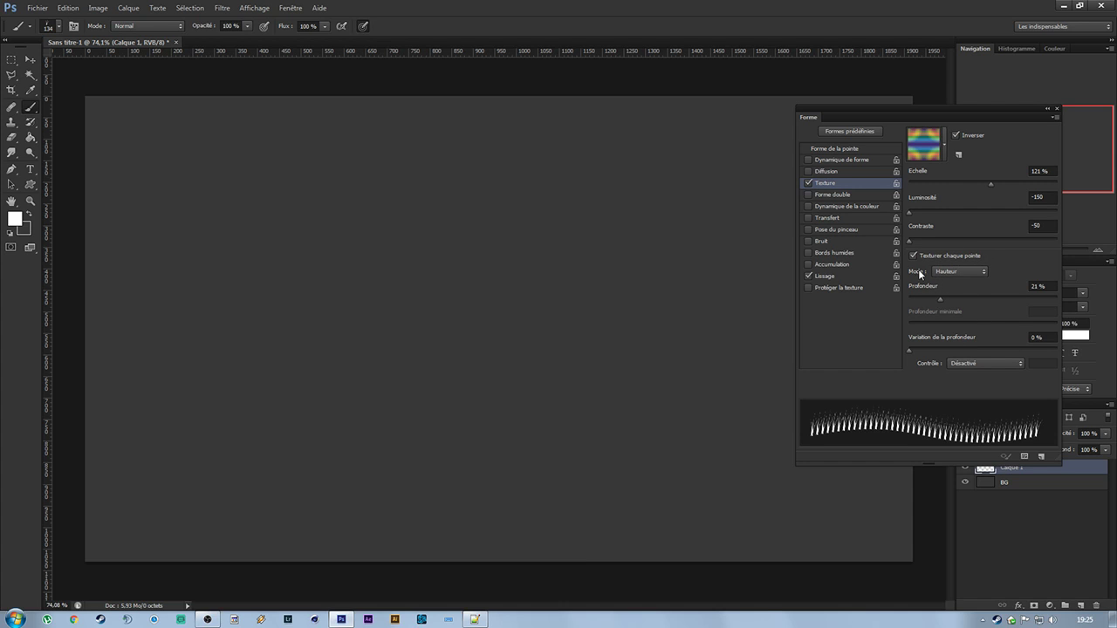
mouse_move(922, 180)
mouse_down()
mouse_move(1024, 177)
mouse_move(886, 183)
mouse_move(1046, 213)
mouse_up()
drag(917, 241, 975, 234)
drag(1045, 212, 999, 212)
mouse_move(940, 298)
mouse_down()
mouse_move(966, 295)
mouse_move(925, 302)
mouse_up()
Paint a wavy grass test stroke across the middle of the canvas, undo it, and return to the Brush tool.
mouse_move(220, 312)
mouse_down()
mouse_move(333, 334)
mouse_move(591, 235)
mouse_move(674, 269)
mouse_up()
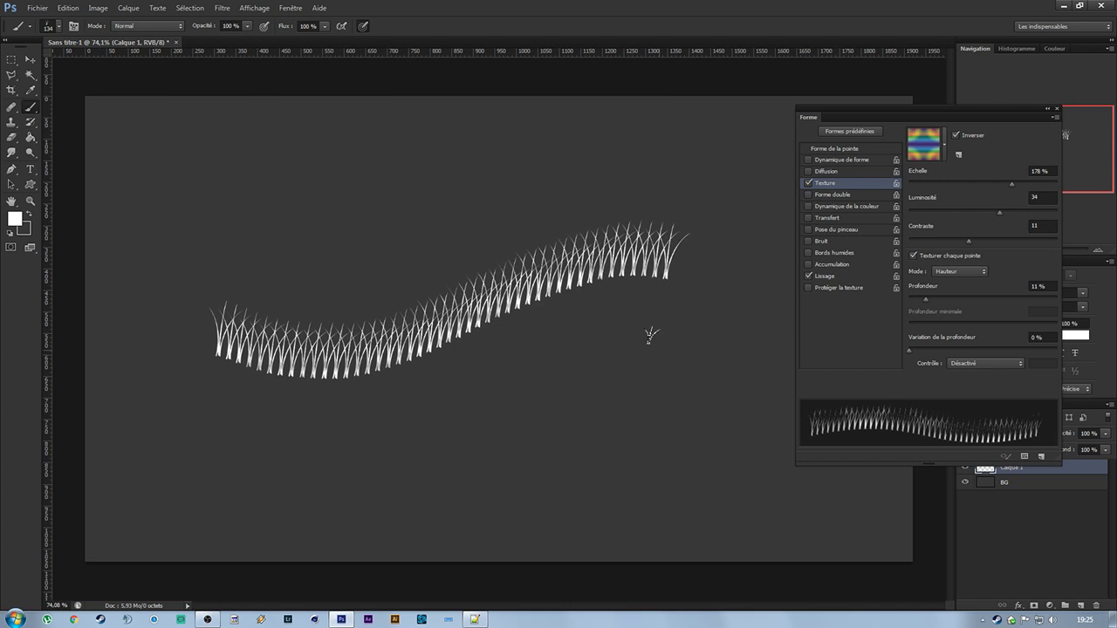
key(ctrl+z)
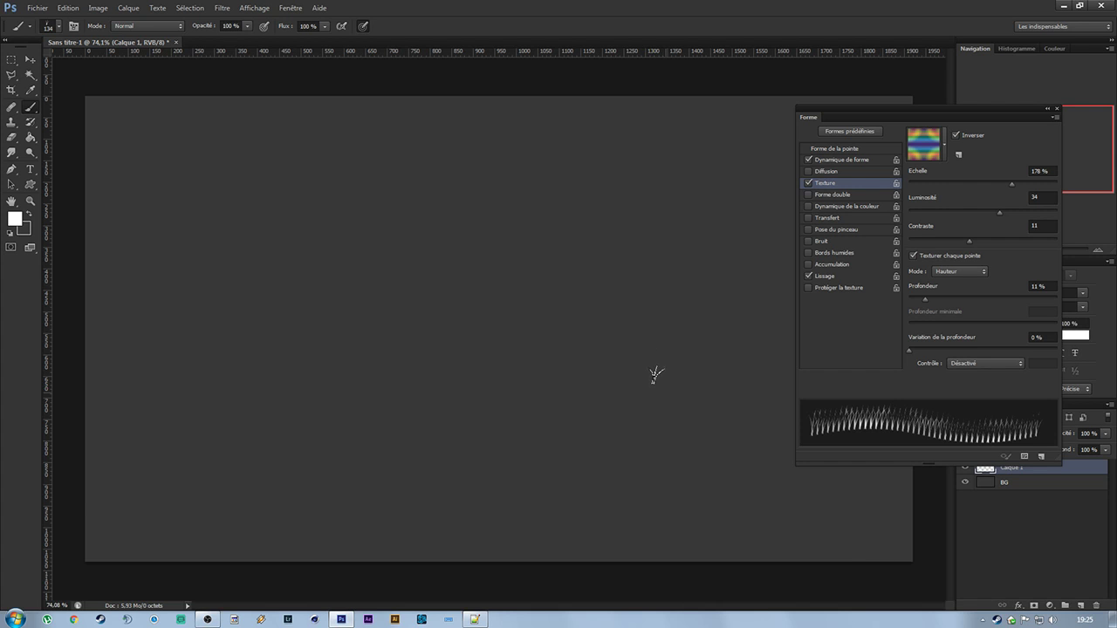
key(a)
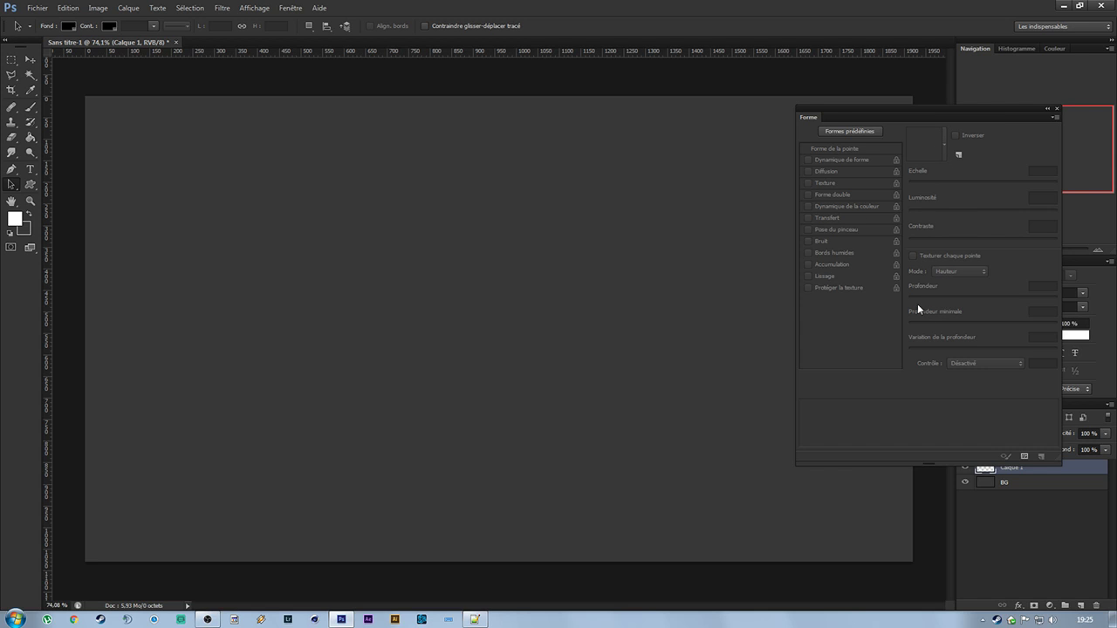
key(b)
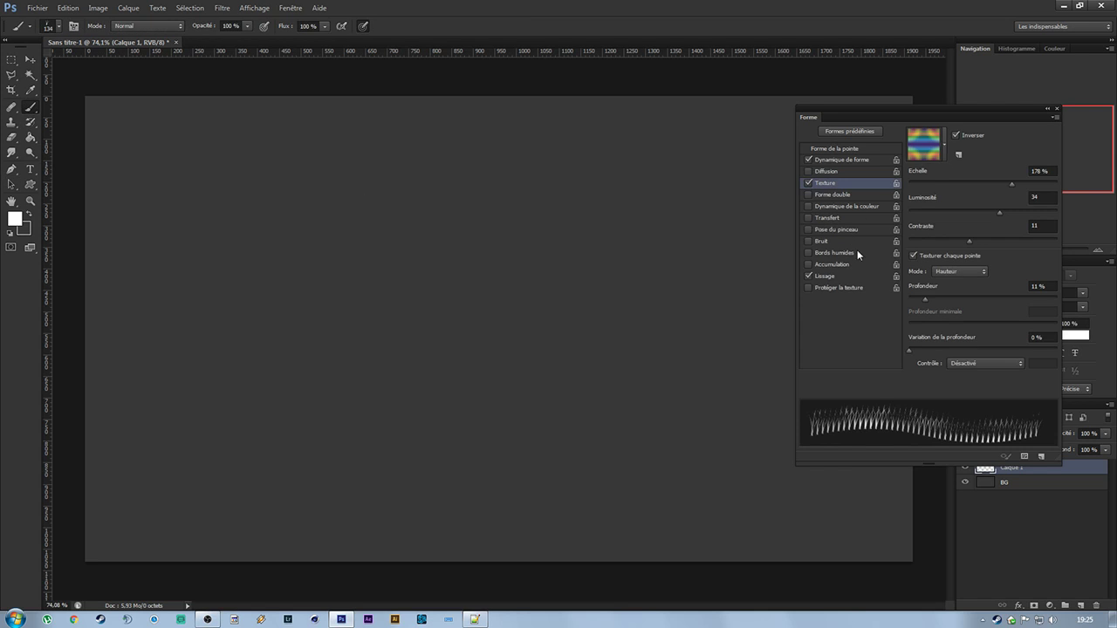
Turn off the brush texture, enable the dual brush (Forme double), and review the main tip shape against the dual brush settings.
click(808, 183)
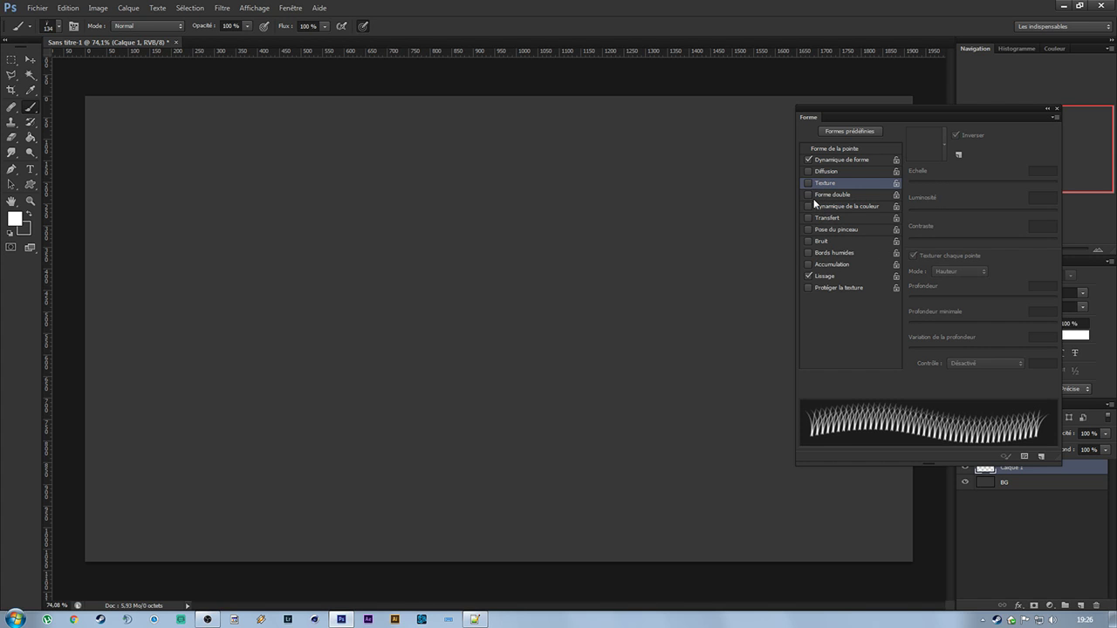
click(809, 195)
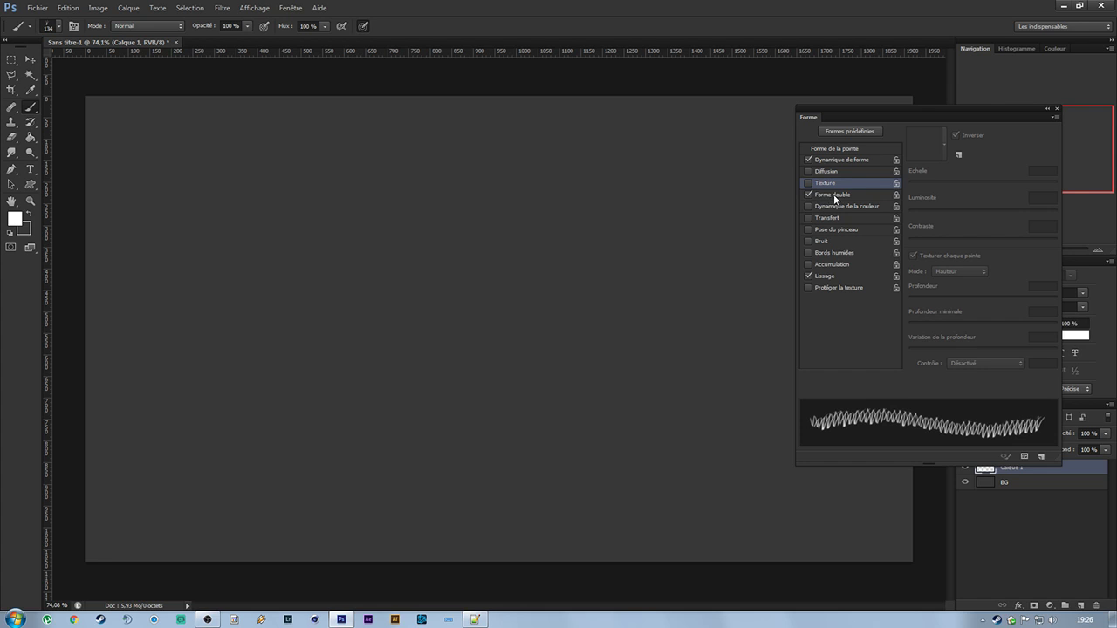
click(833, 194)
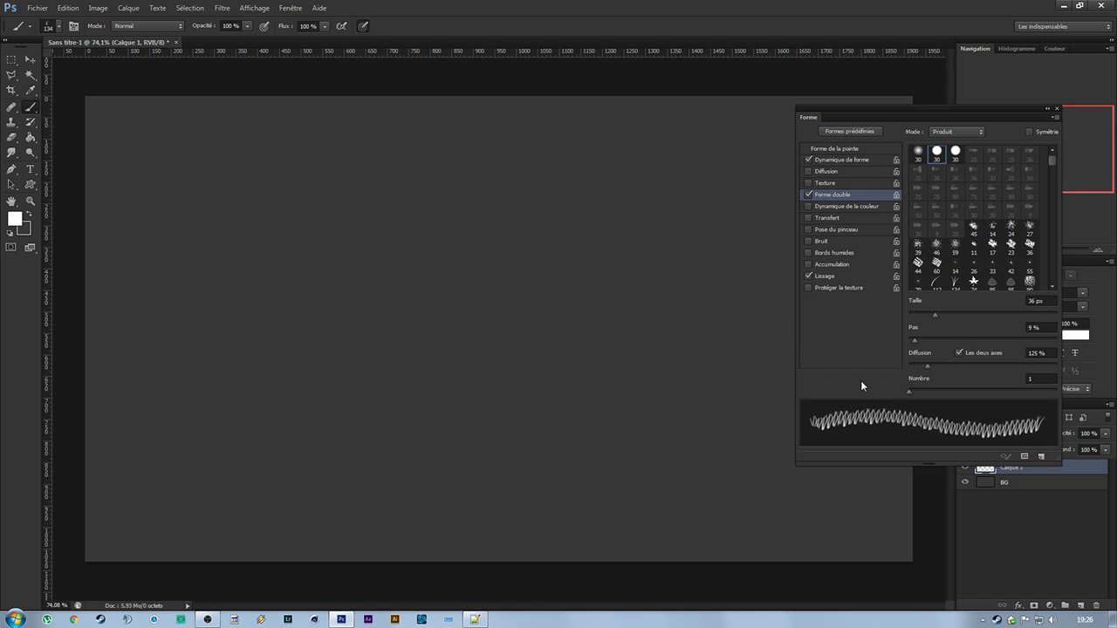
click(815, 151)
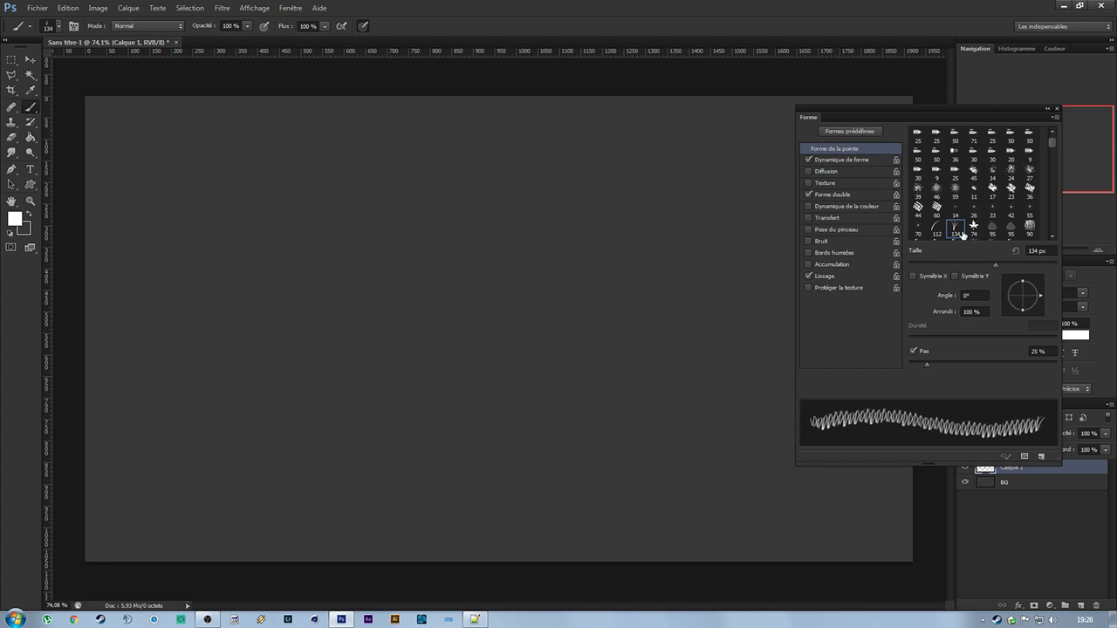
click(849, 195)
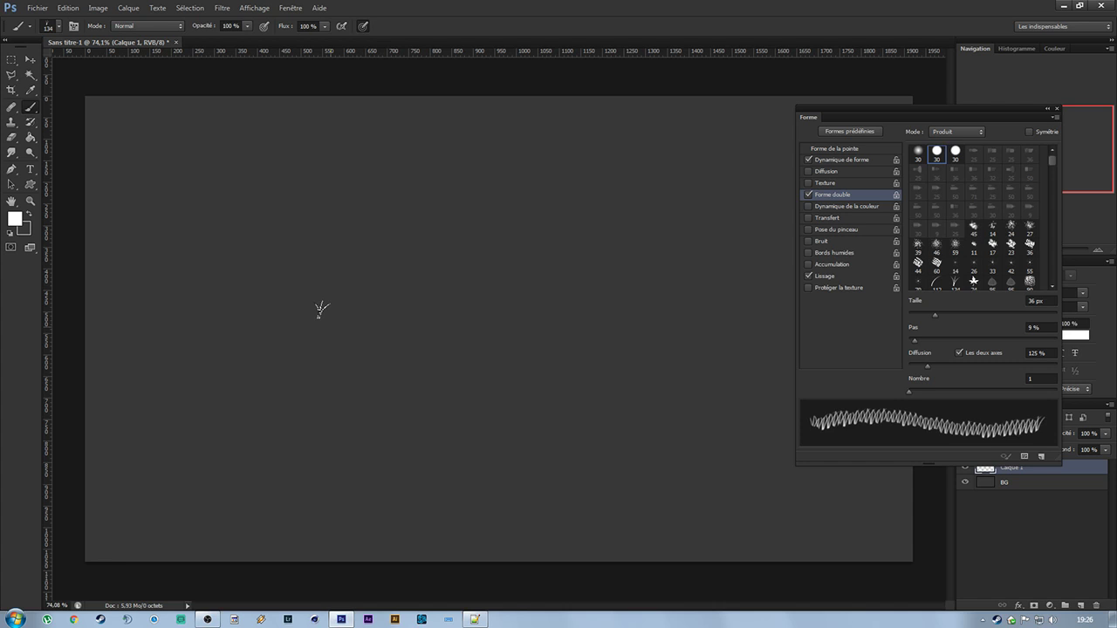
Try several secondary tips for the dual brush, including the hard round 30 px, the 55 px, 268 px and 729 px tips.
click(936, 152)
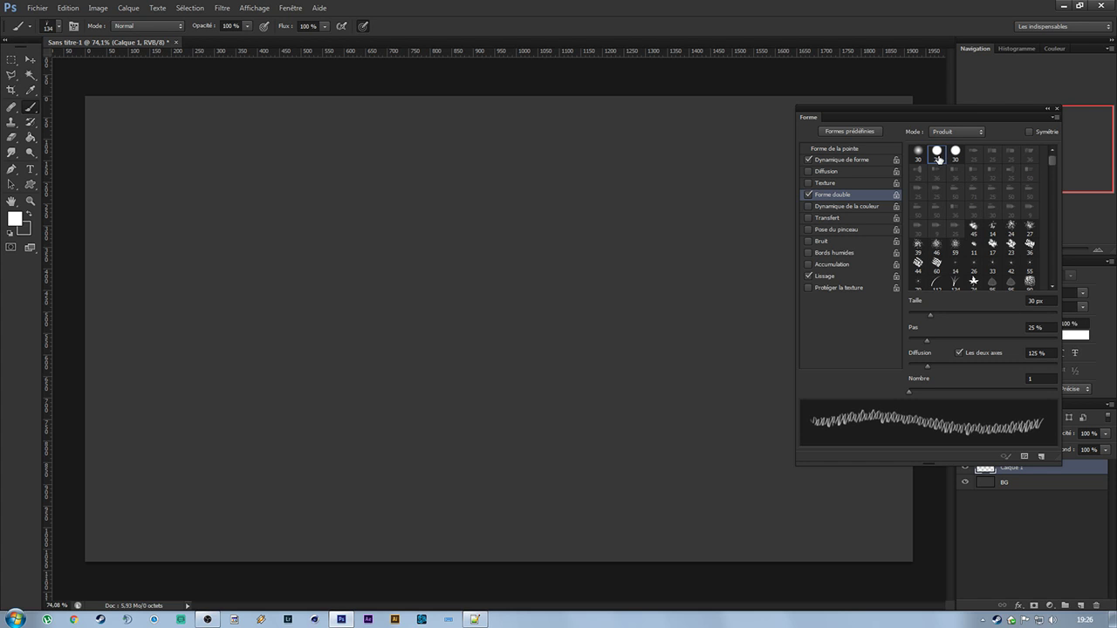
scroll(941, 178, down, 5)
click(954, 187)
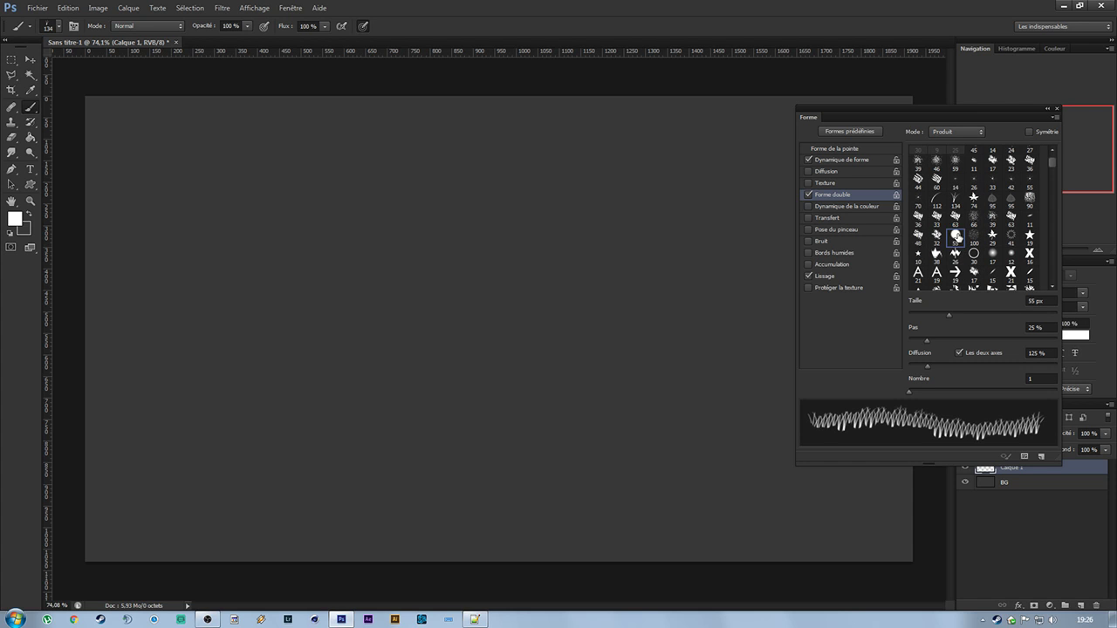
scroll(962, 251, down, 2)
click(973, 247)
click(974, 266)
click(954, 269)
click(956, 283)
scroll(959, 278, down, 5)
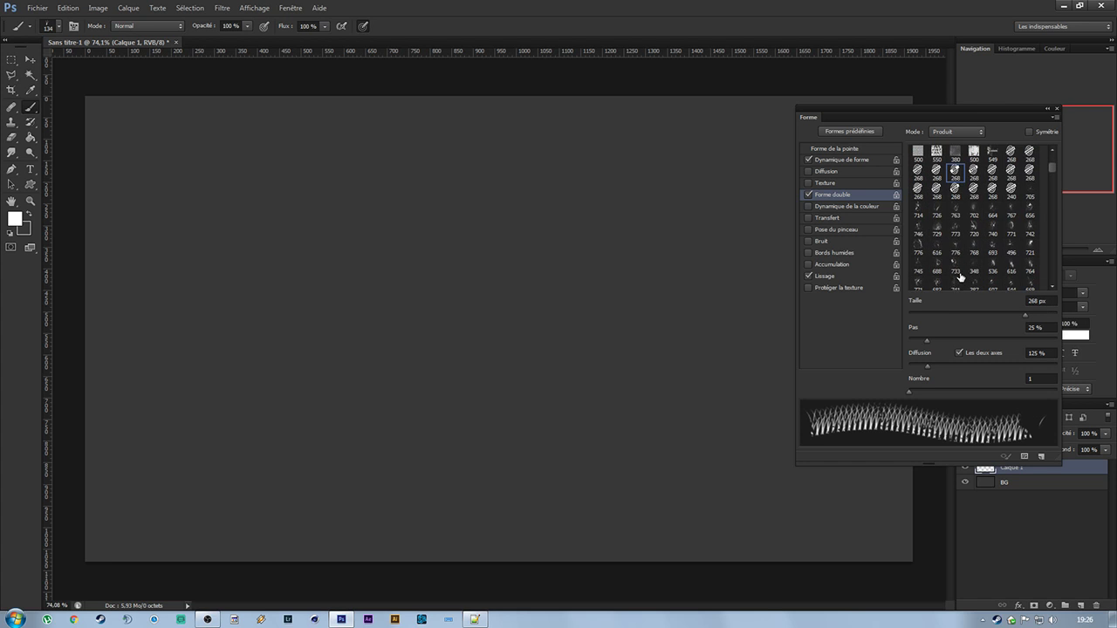
click(939, 227)
scroll(939, 227, up, 10)
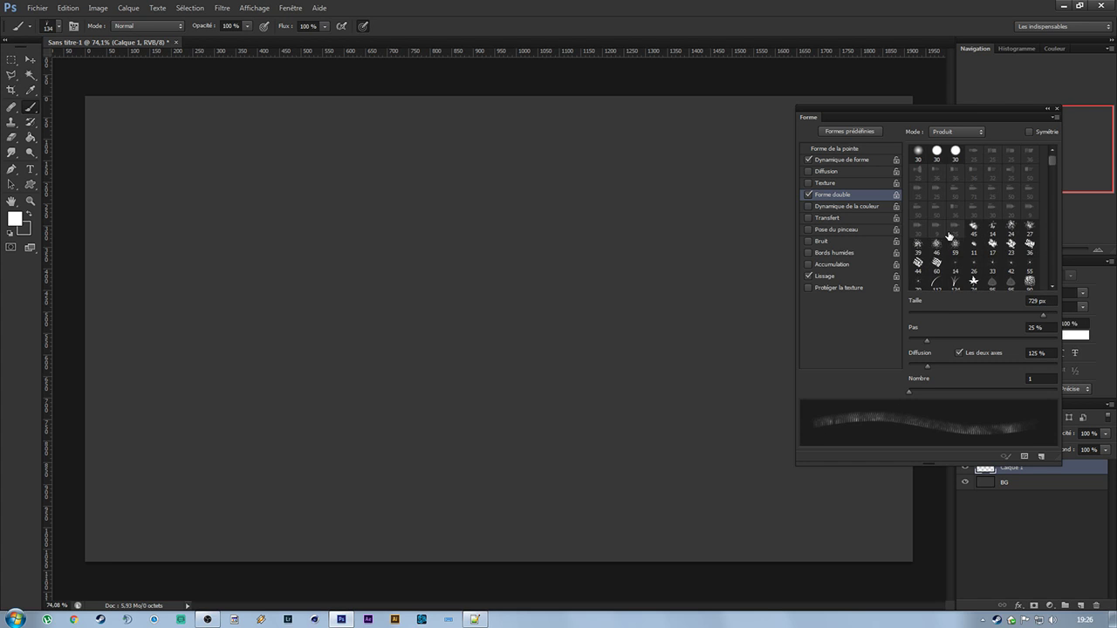
Choose the soft round 30 px tip as the dual brush and increase its size to 339 px.
click(936, 154)
click(918, 155)
click(936, 154)
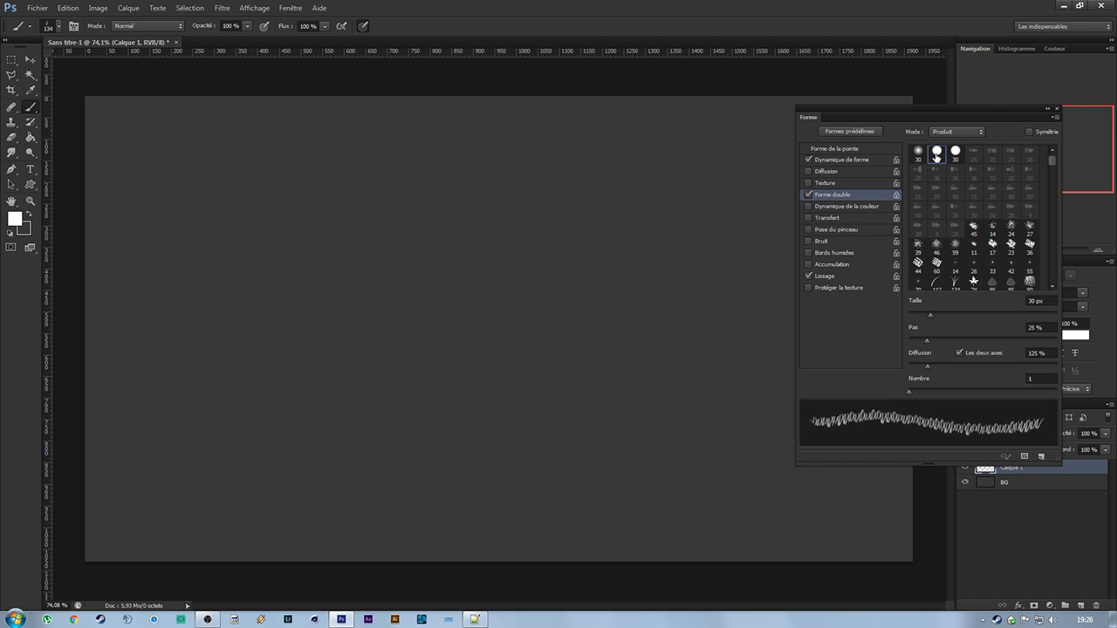
click(918, 155)
mouse_move(934, 319)
mouse_down()
mouse_move(1052, 317)
mouse_move(1033, 322)
mouse_up()
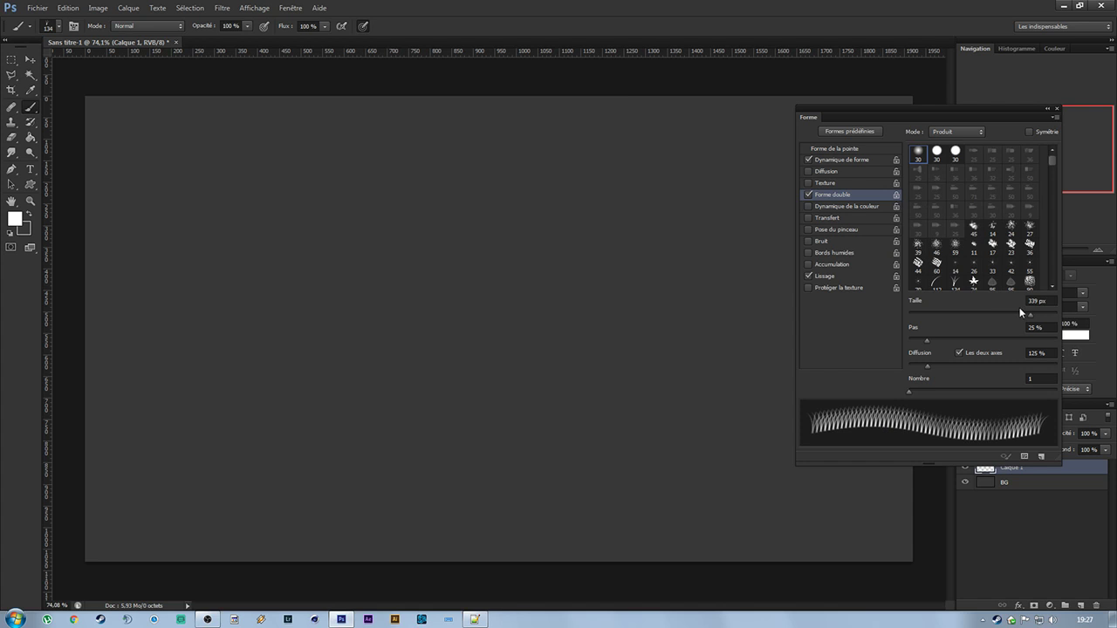
Paint a wavy grass stroke mid-canvas with the dual brush size at 70 px, and another below it with the size at 31 px.
click(840, 149)
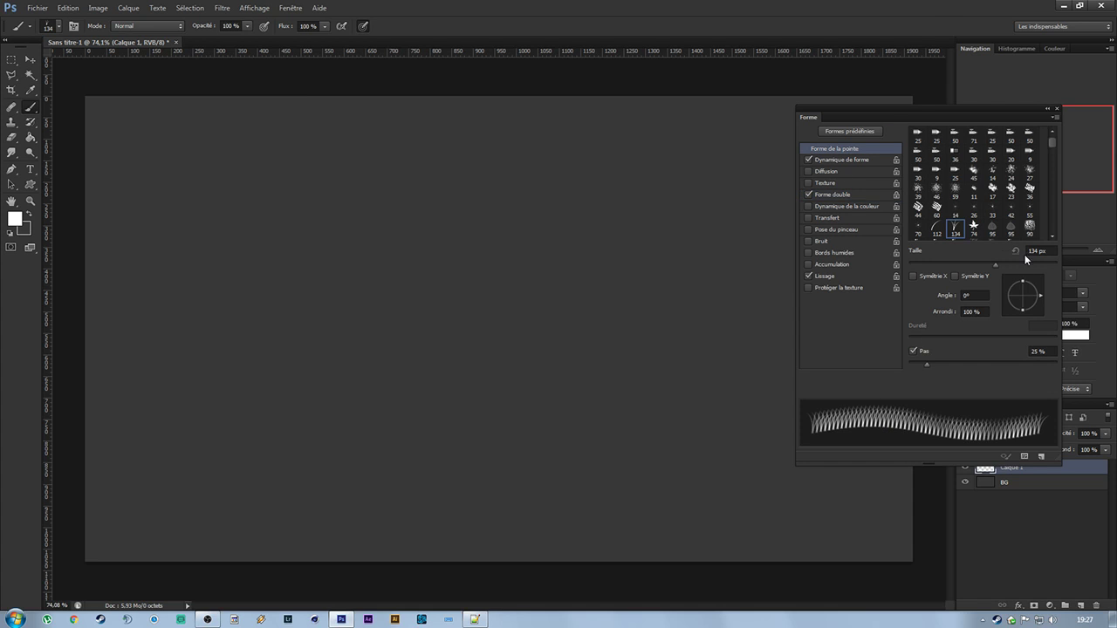
click(859, 194)
drag(1030, 314, 959, 316)
mouse_move(239, 302)
mouse_down()
mouse_move(343, 331)
mouse_move(647, 229)
mouse_up()
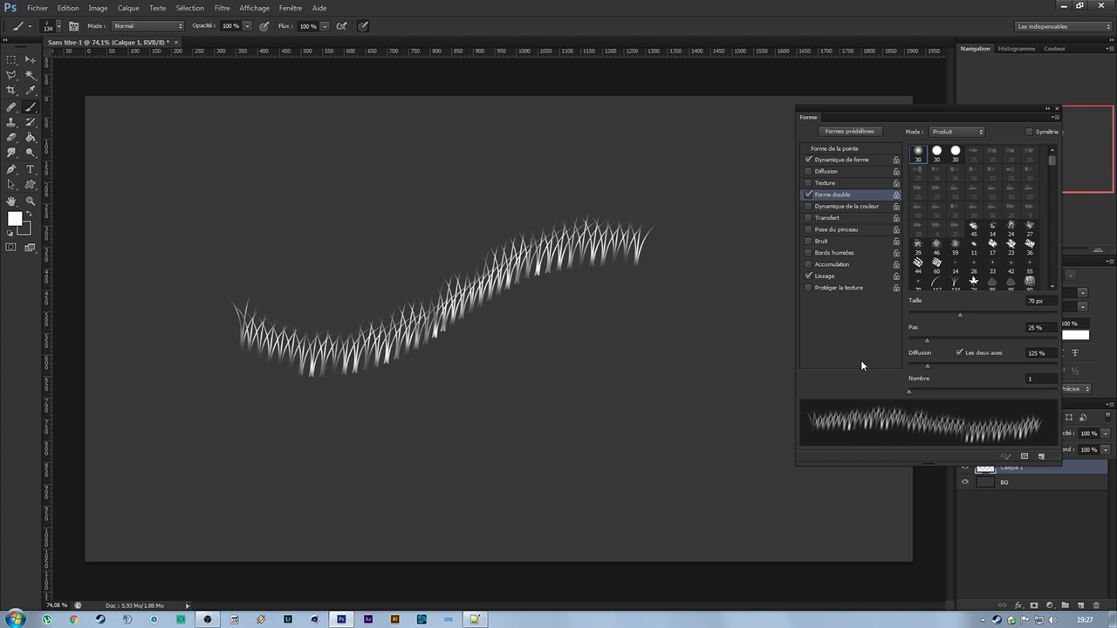
drag(960, 315, 929, 312)
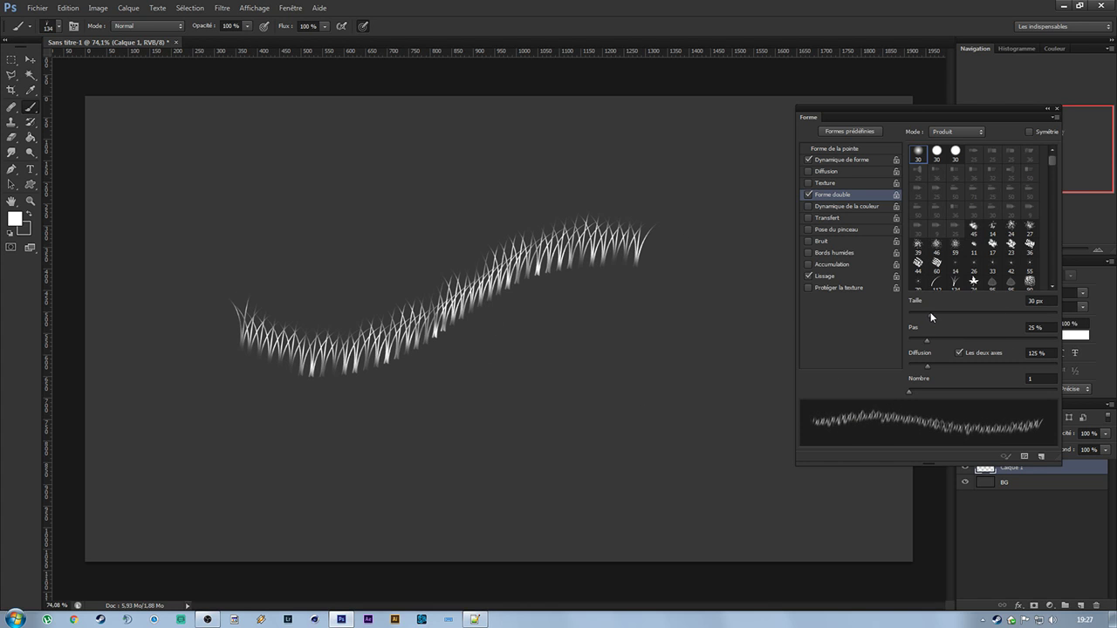
mouse_move(220, 417)
mouse_down()
mouse_move(244, 421)
mouse_move(677, 306)
mouse_up()
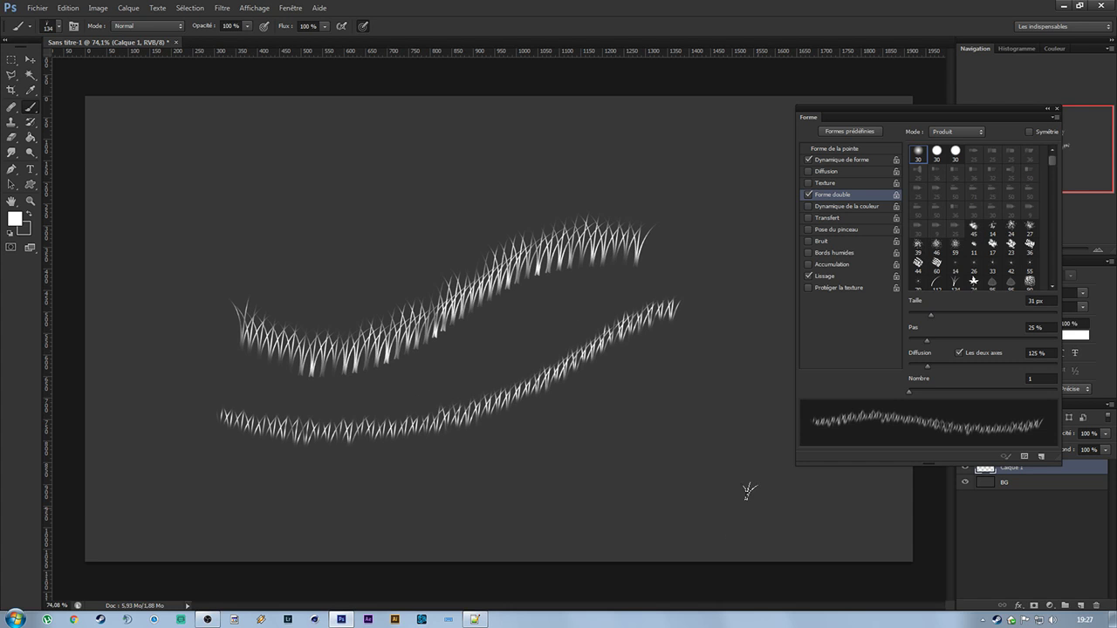
Set the dual brush spacing to 465 % and paint a wavy stroke of scattered grass tufts across the upper canvas.
drag(926, 340, 1039, 337)
mouse_move(256, 179)
mouse_down()
mouse_move(346, 206)
mouse_move(433, 199)
mouse_move(595, 148)
mouse_move(667, 139)
mouse_up()
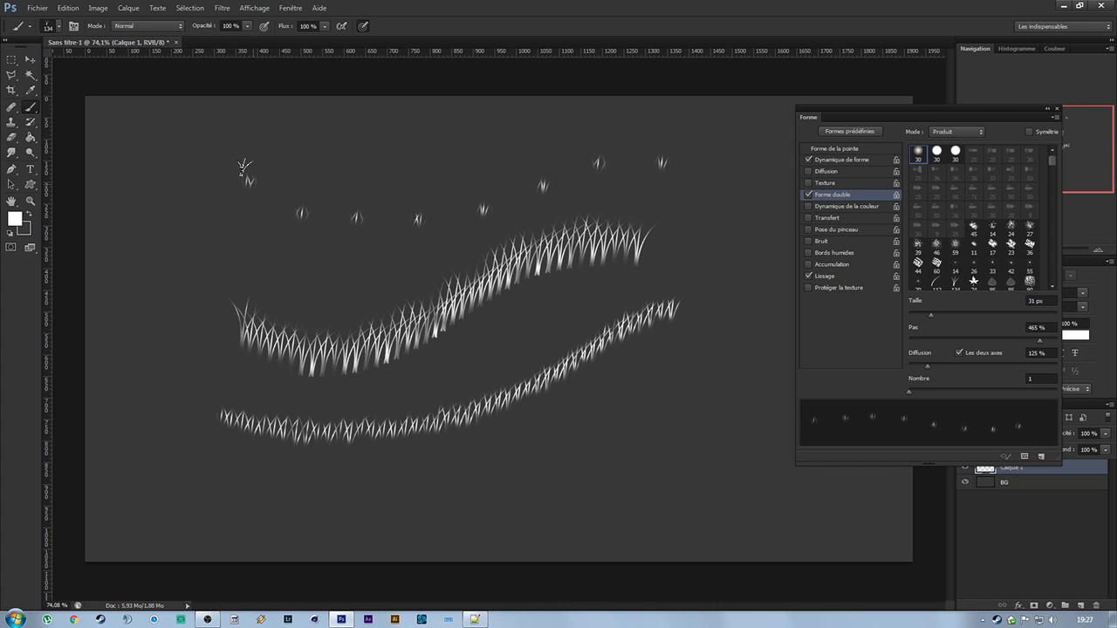
key(m)
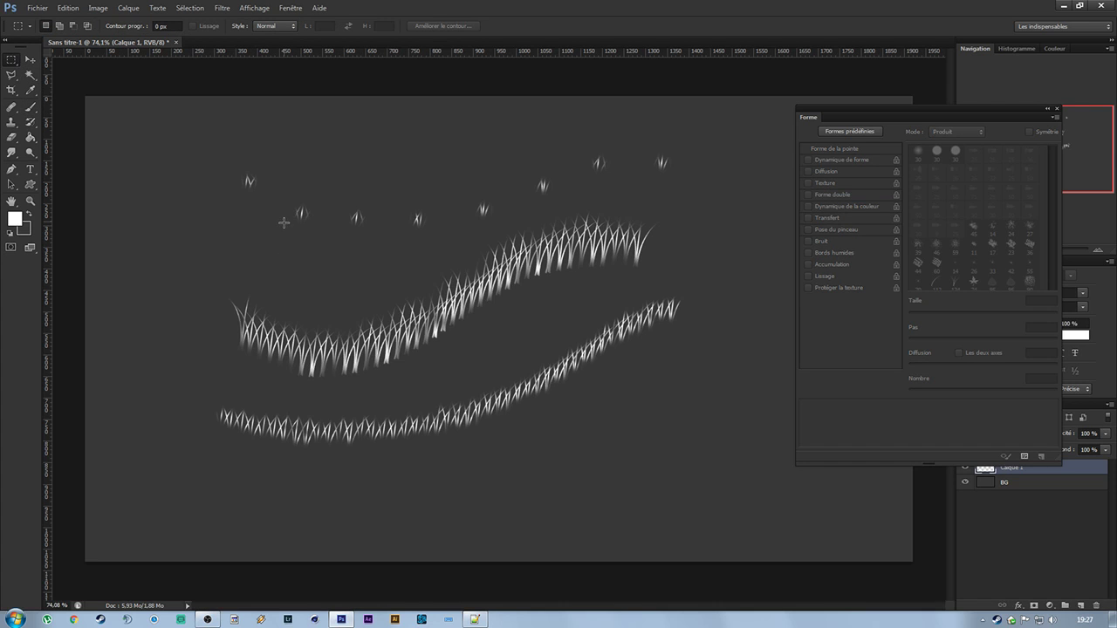
Marquee one of the scattered grass tufts on the upper canvas, deselect it and return to the Brush tool.
drag(288, 208, 313, 213)
click(130, 116)
click(33, 106)
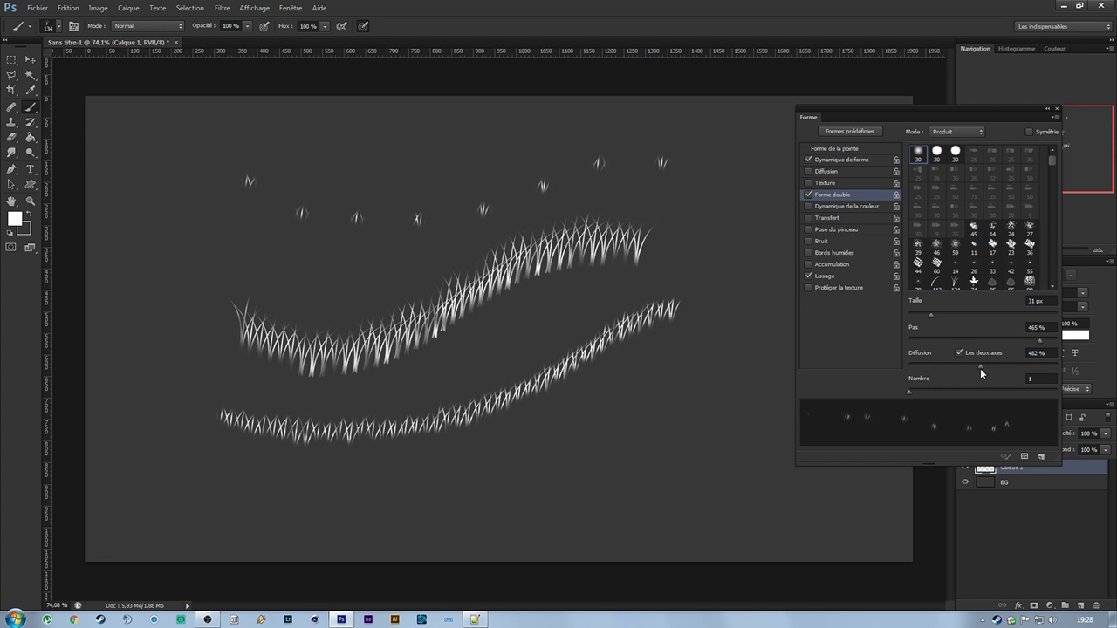
Set the dual brush scatter to 282 % on both axes, its spacing to 23 % and its count to 5.
mouse_move(1060, 378)
mouse_down()
mouse_move(921, 379)
mouse_move(875, 391)
mouse_up()
drag(1017, 339, 926, 349)
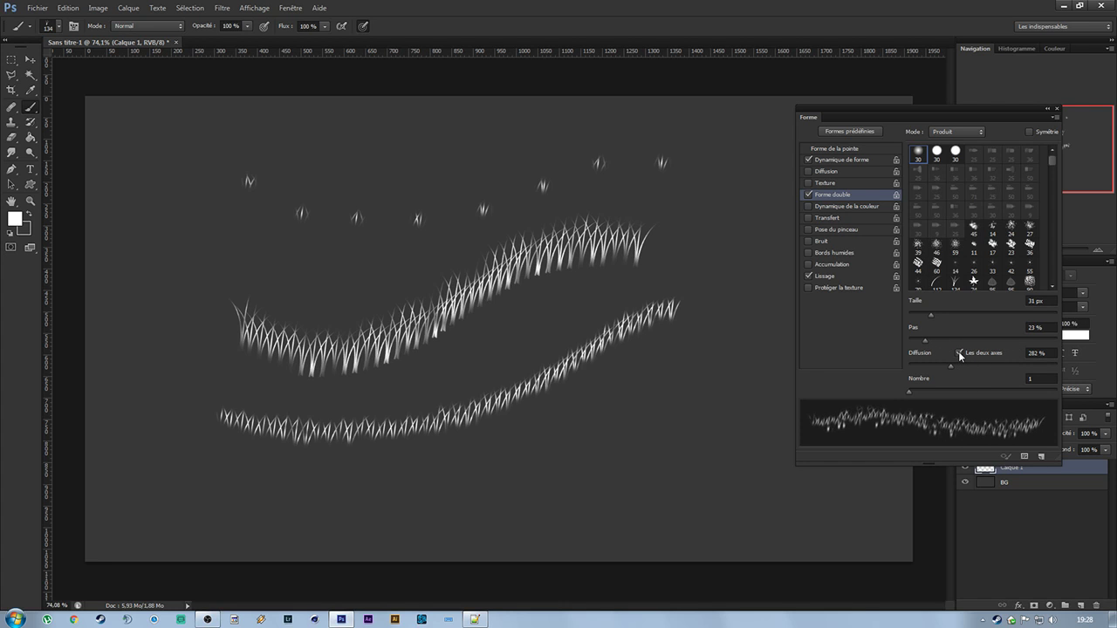
click(958, 354)
click(959, 353)
drag(930, 390, 952, 391)
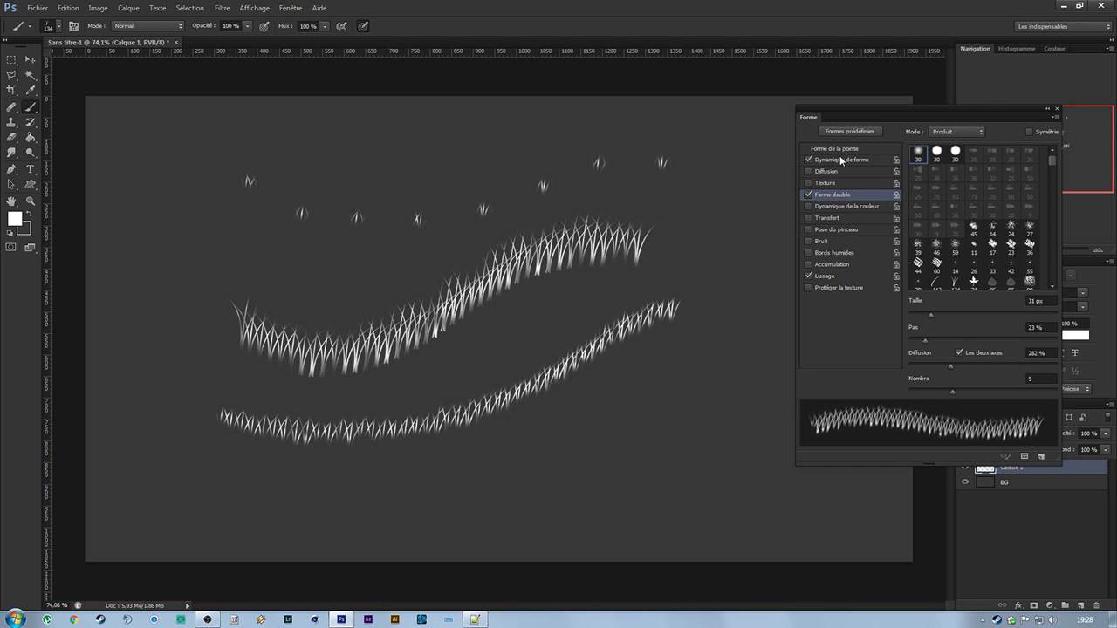
Turn off Shape Dynamics and Dual Brush, switch Color Dynamics on and off again, and enable Transfer.
click(807, 161)
click(807, 195)
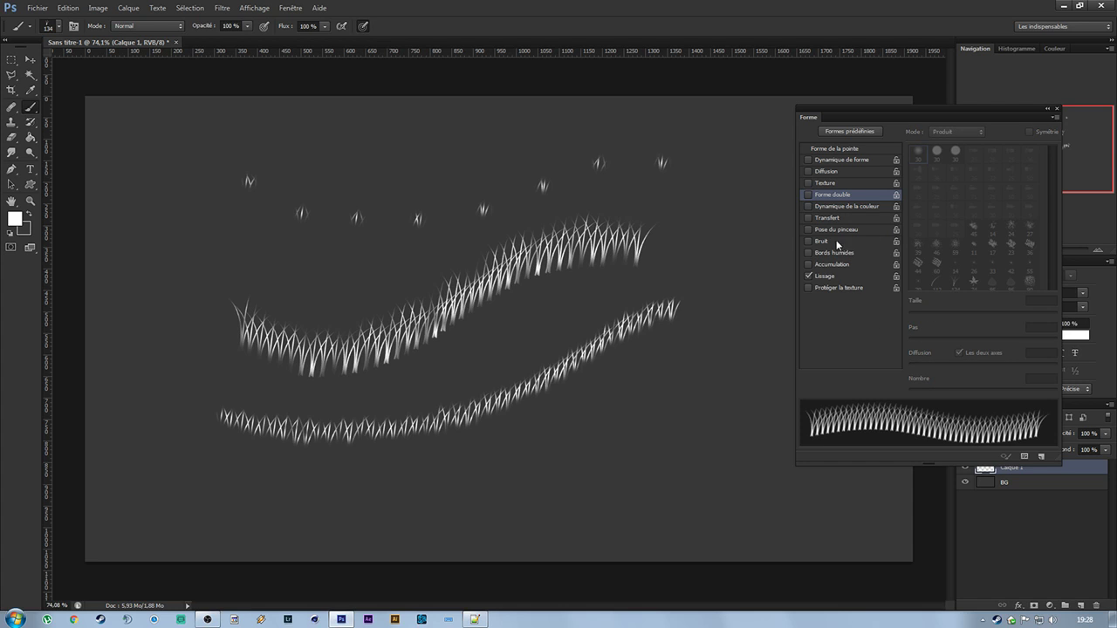
click(808, 207)
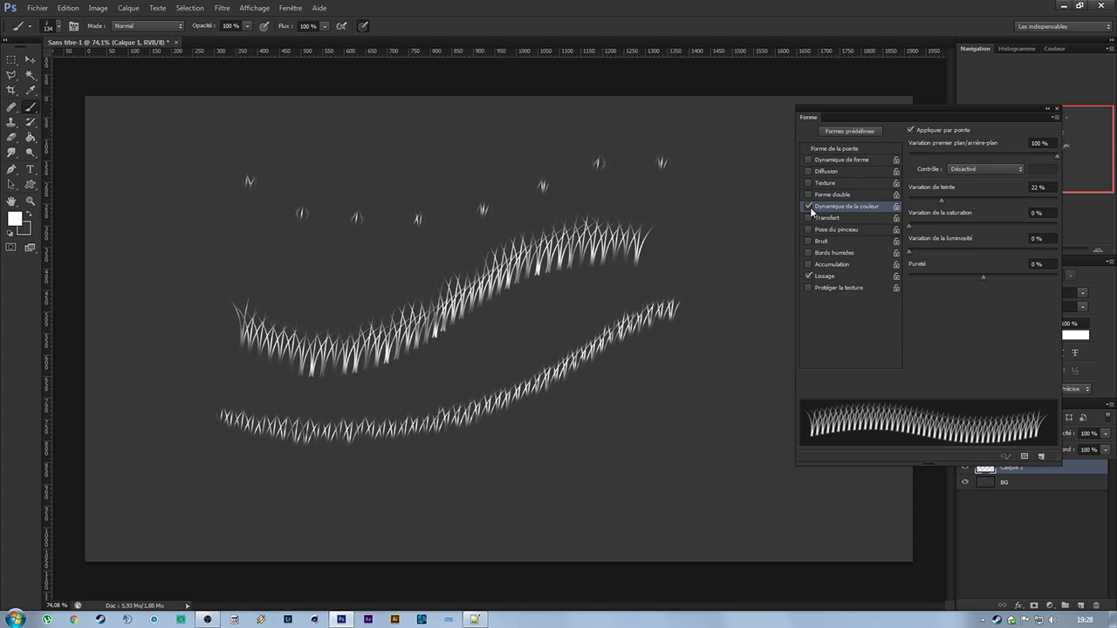
click(807, 206)
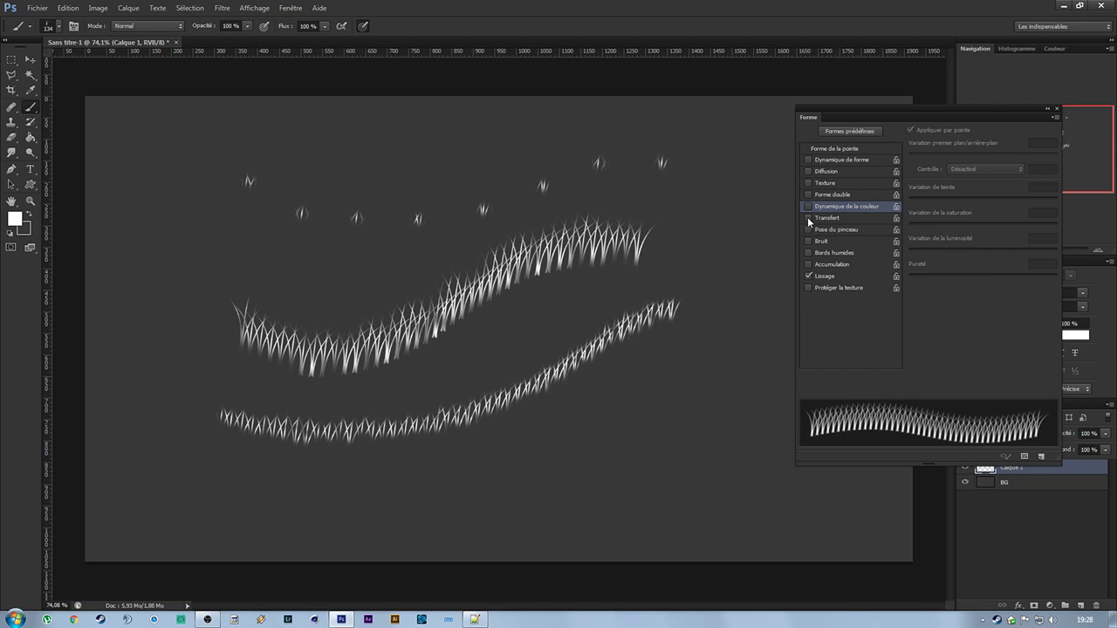
click(835, 217)
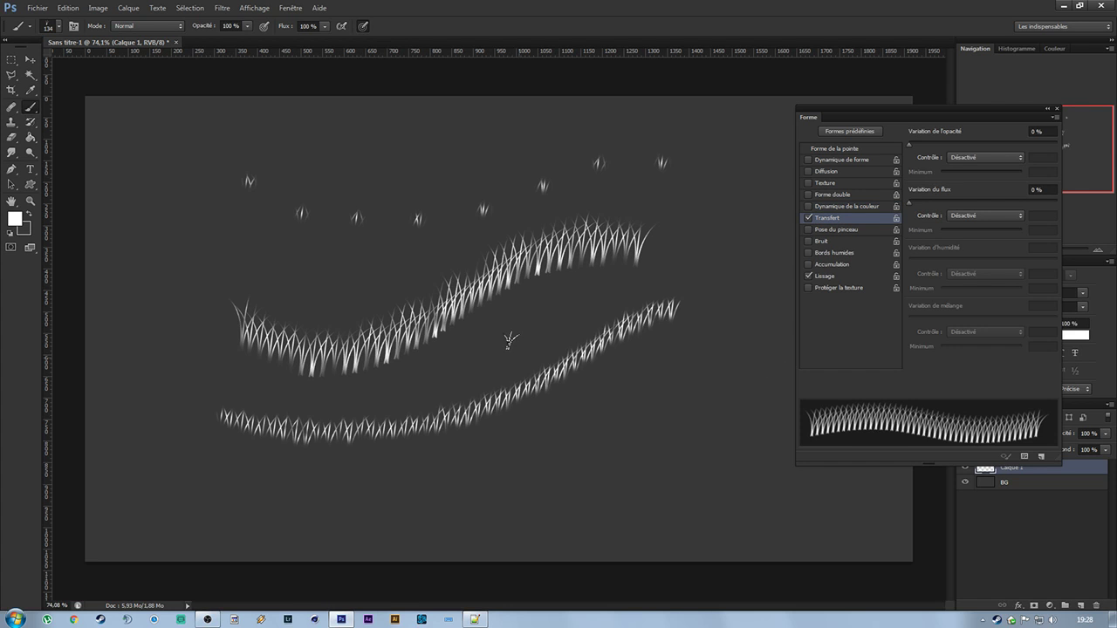
Undo the earlier grass strokes and paint one plain horizontal grass stroke across the upper canvas.
key(ctrl+z)
key(ctrl+alt+z)
key(ctrl+alt+z)
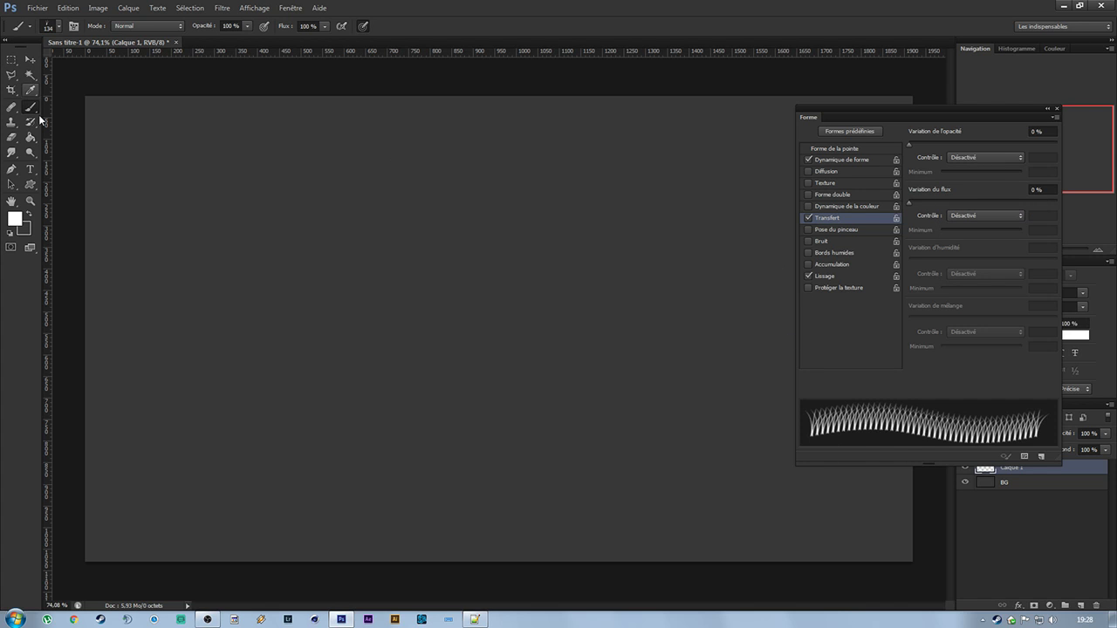
drag(195, 157, 715, 169)
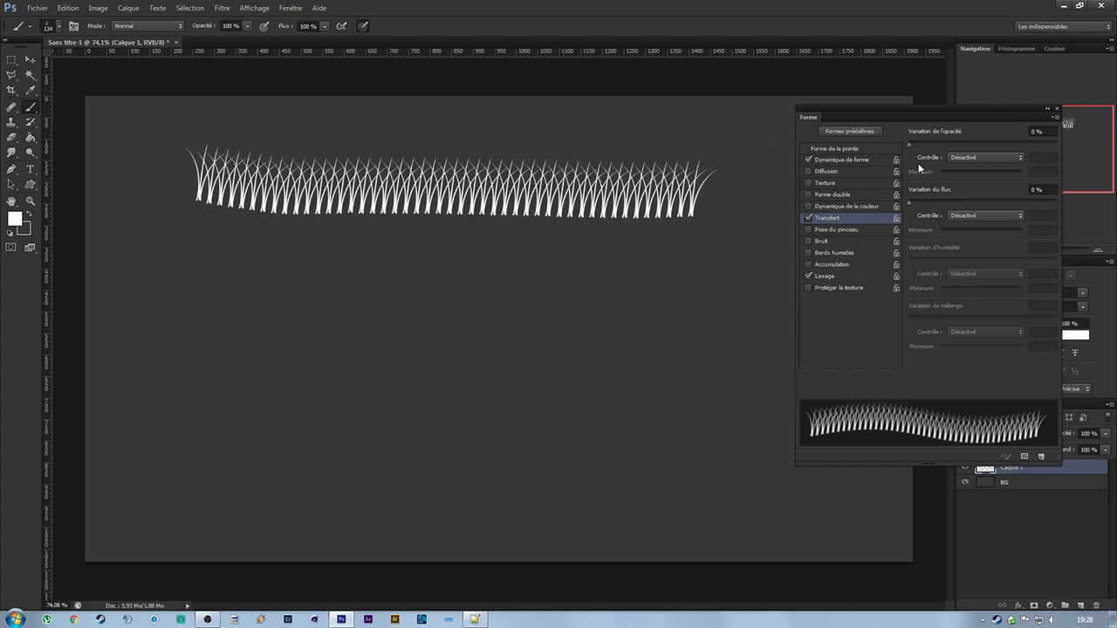
Set the Transfer opacity jitter to 100 % and paint two horizontal grass strokes below the first one.
drag(912, 144, 1019, 151)
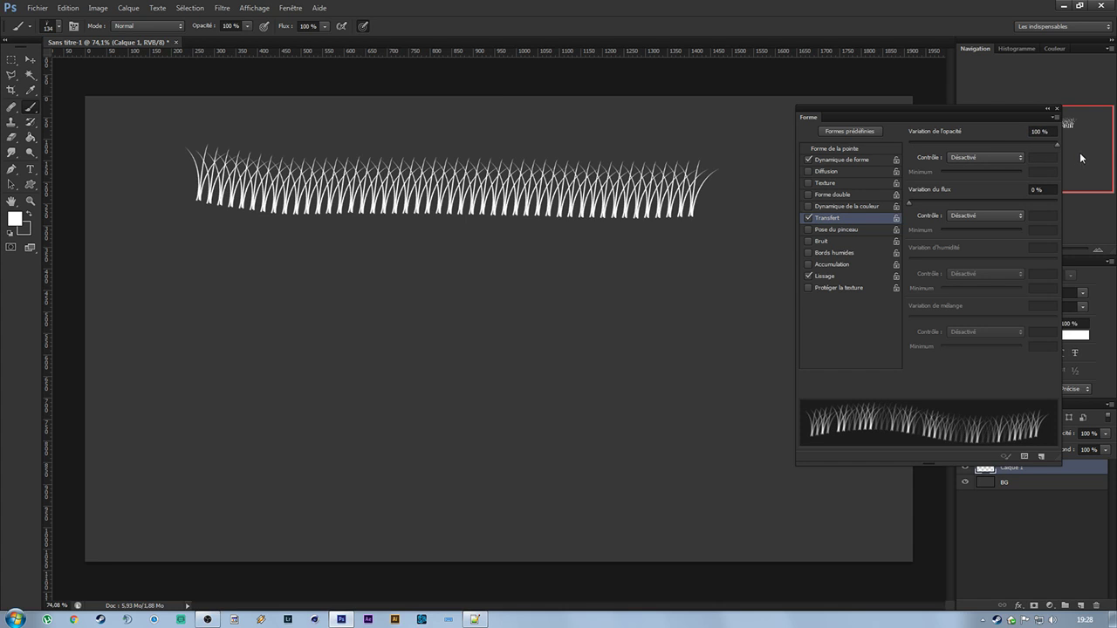
mouse_move(190, 307)
mouse_down()
mouse_move(542, 294)
mouse_move(694, 311)
mouse_up()
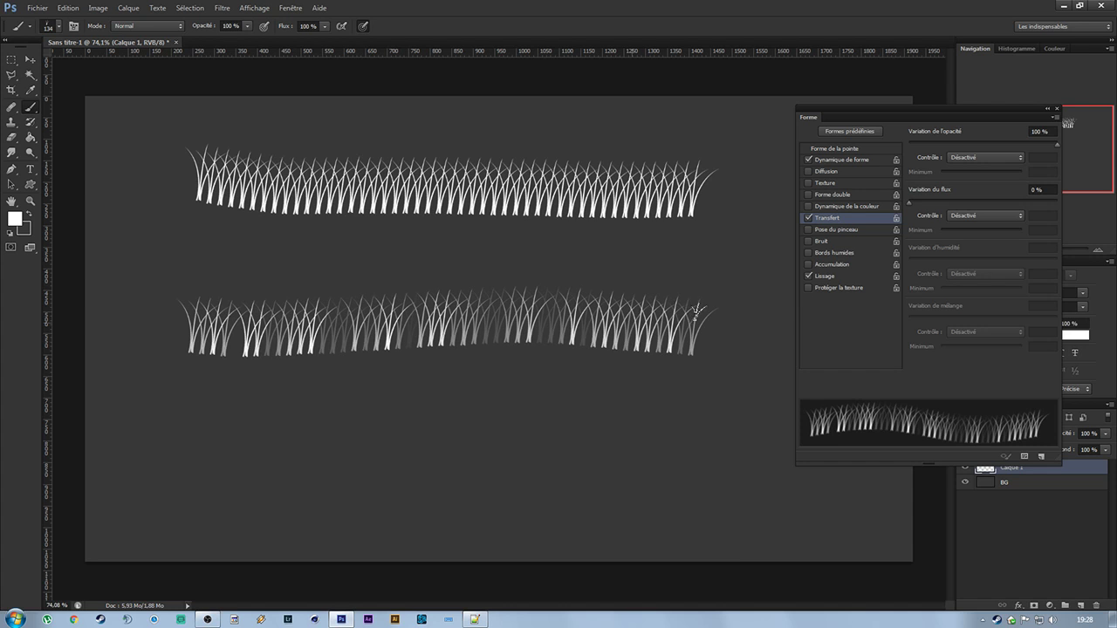
drag(214, 394, 777, 410)
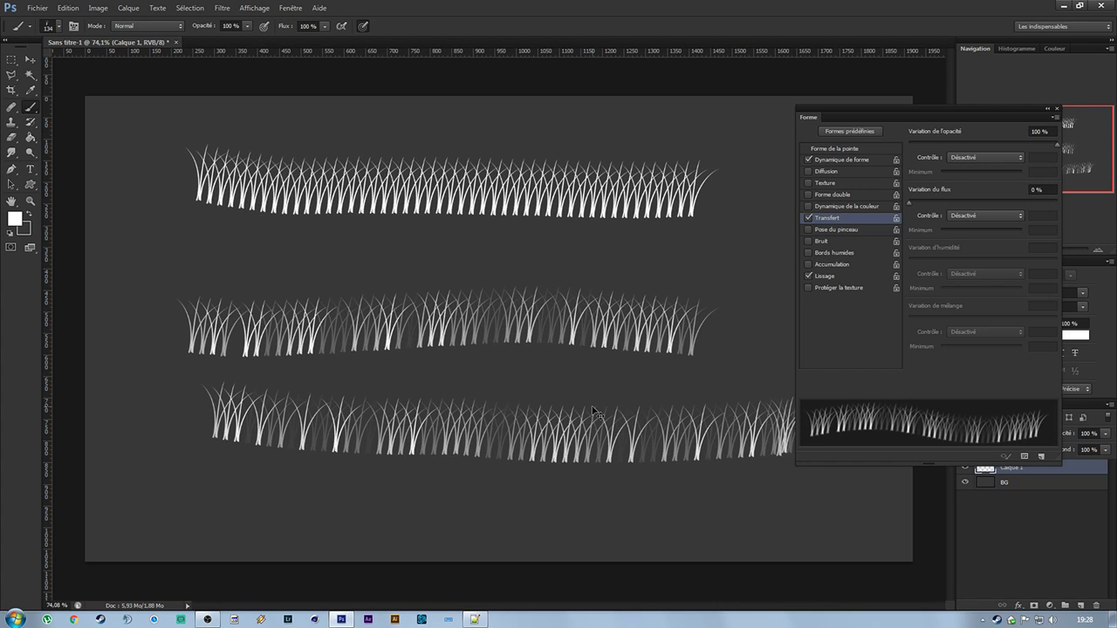
Undo the three horizontal grass strokes.
key(ctrl+alt+z)
key(ctrl+alt+z)
key(ctrl+alt+z)
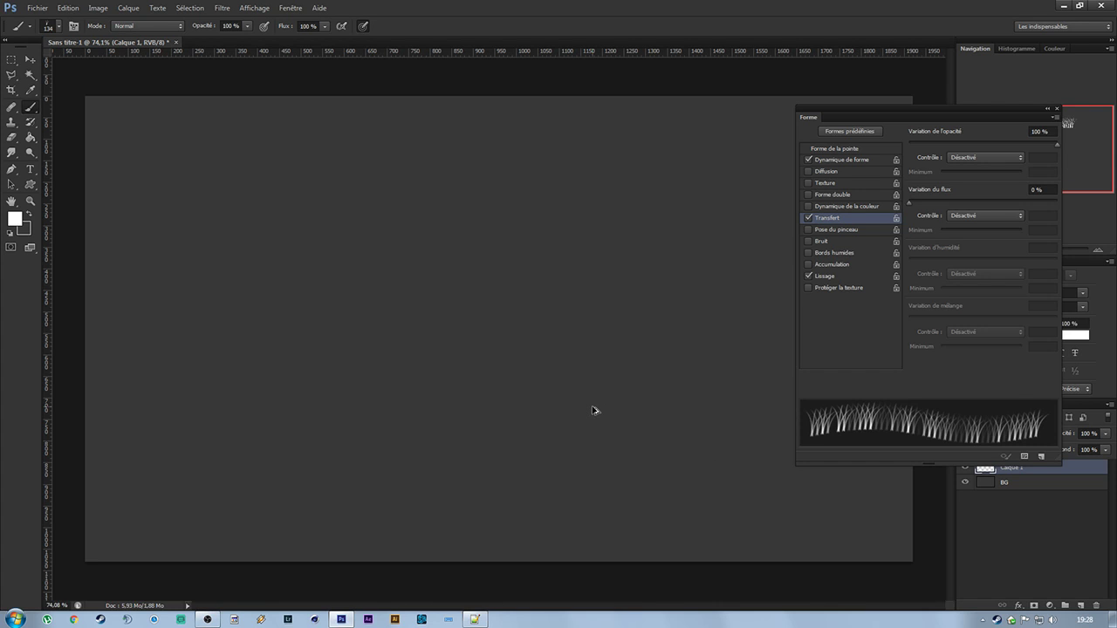
Set the flow jitter to 100 %, paint a winding grass stroke, and undo back to the BG layer alone.
drag(922, 205, 1097, 205)
mouse_move(190, 232)
mouse_down()
mouse_move(481, 187)
mouse_move(654, 448)
mouse_move(389, 324)
mouse_move(277, 478)
mouse_up()
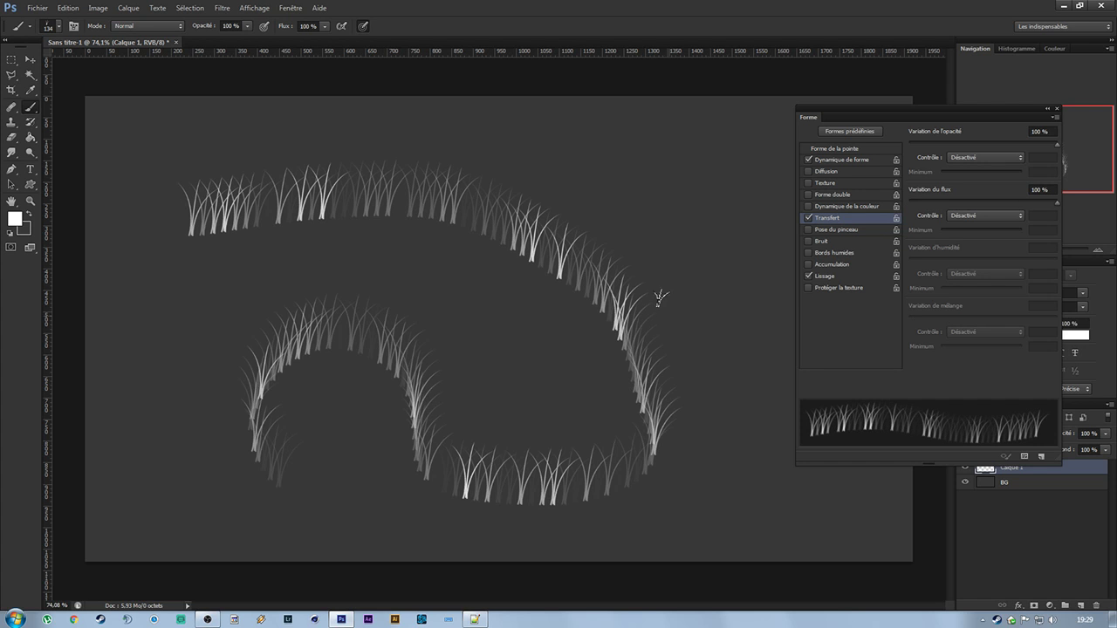
key(ctrl+alt+z)
key(ctrl+alt+z)
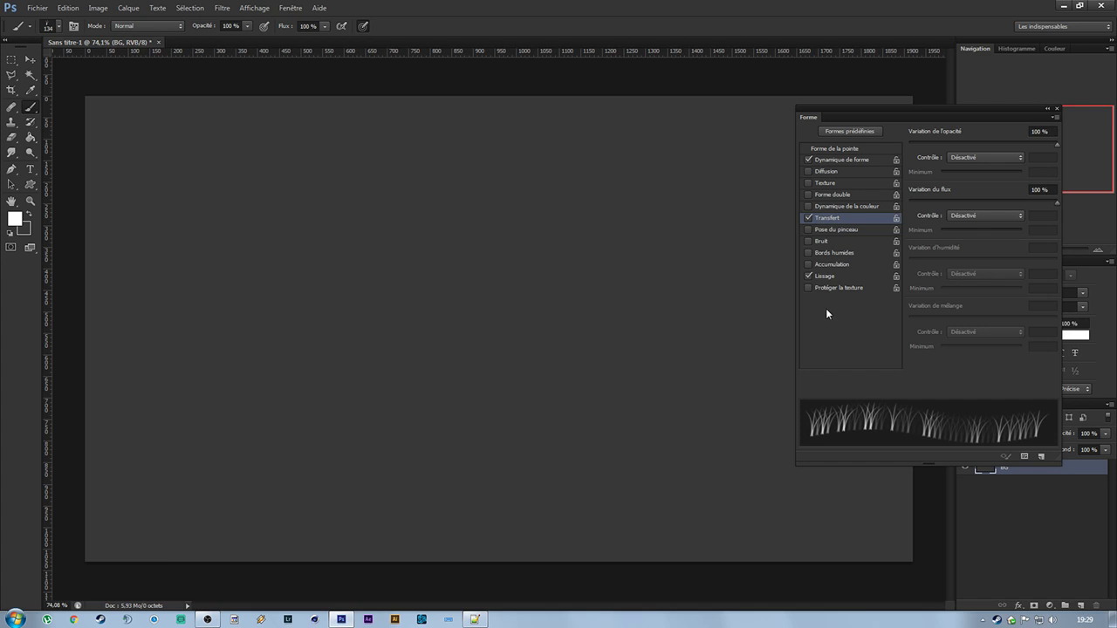
Turn off Transfer, switch Brush Pose on and off, and paint a wavy grass stroke mid-canvas with Noise enabled.
click(808, 218)
click(823, 229)
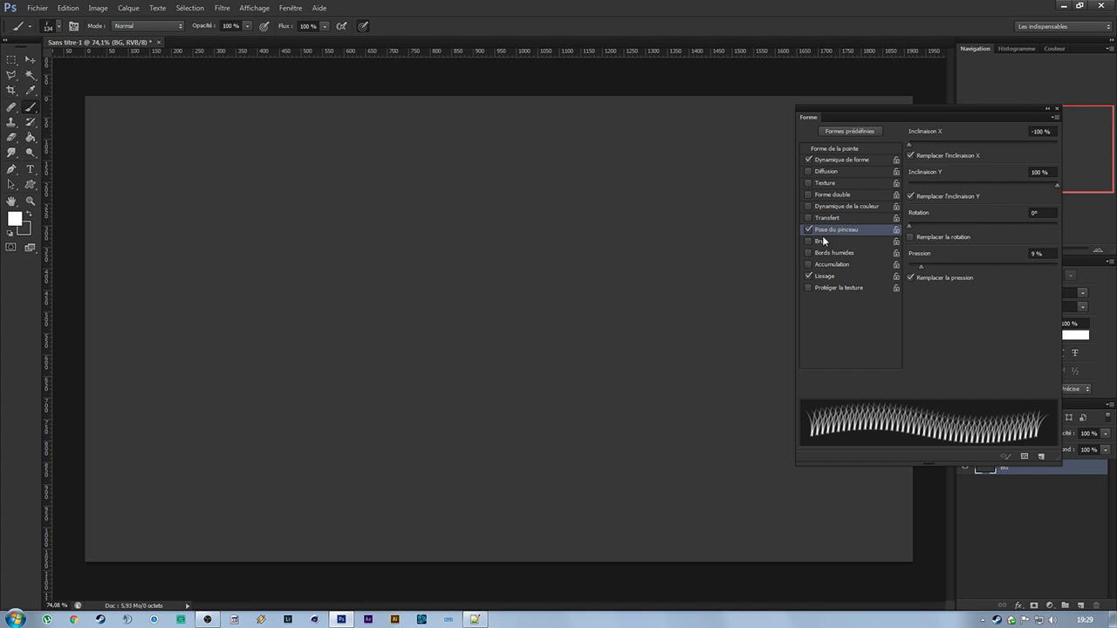
click(809, 229)
click(808, 240)
mouse_move(316, 304)
mouse_down()
mouse_move(465, 330)
mouse_move(602, 233)
mouse_move(694, 231)
mouse_up()
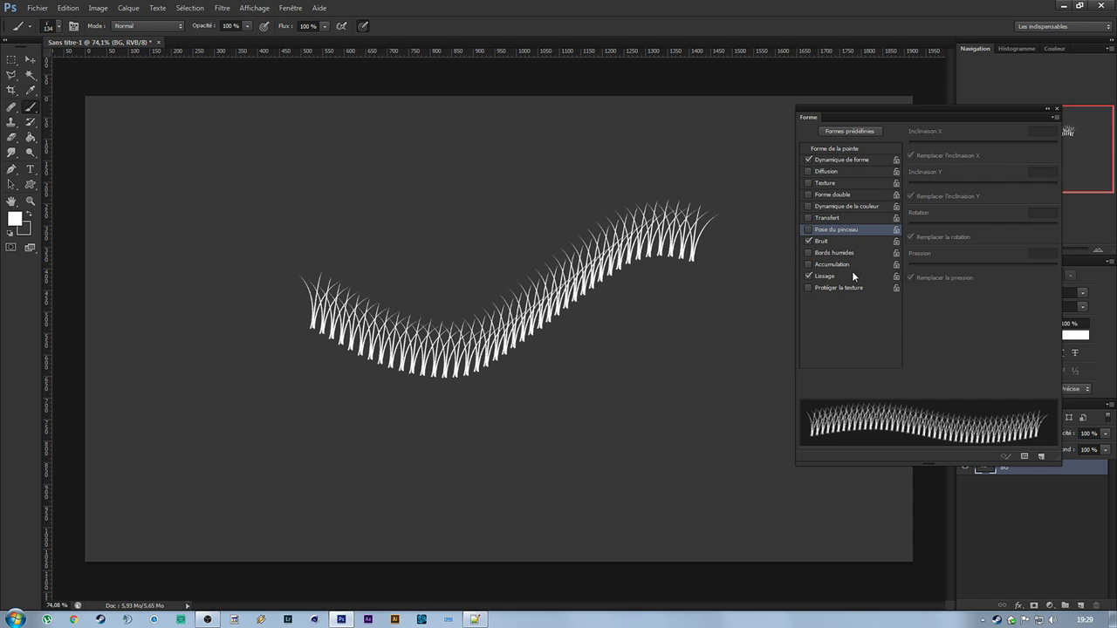
Replace Noise with Wet Edges and paint a second wavy grass stroke below the first.
click(808, 242)
click(808, 252)
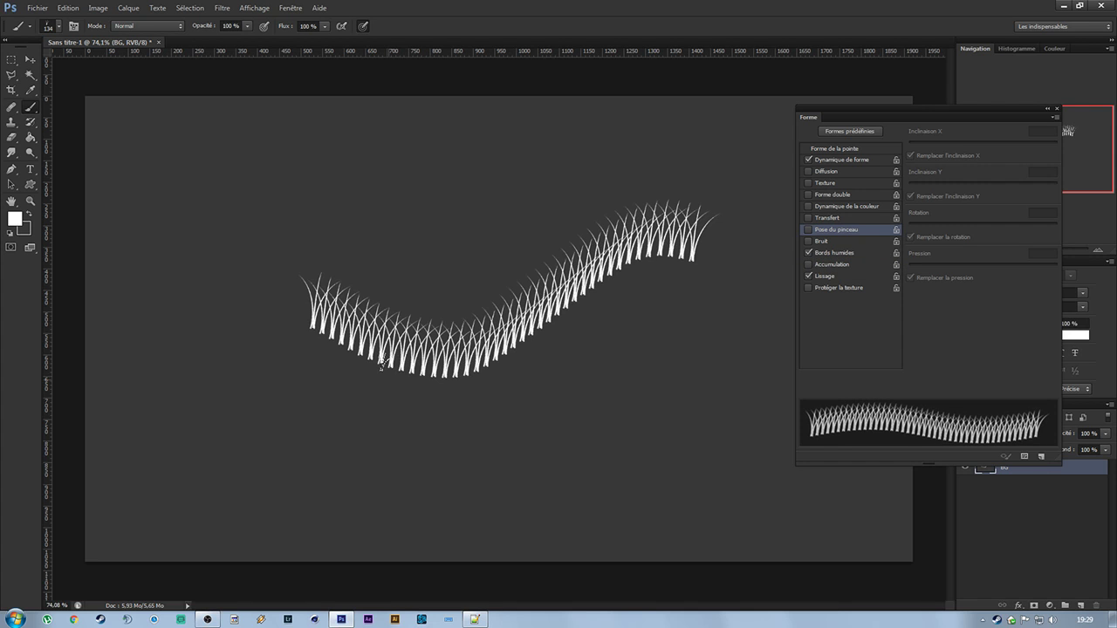
mouse_move(283, 376)
mouse_down()
mouse_move(398, 412)
mouse_move(501, 408)
mouse_move(615, 353)
mouse_move(733, 257)
mouse_up()
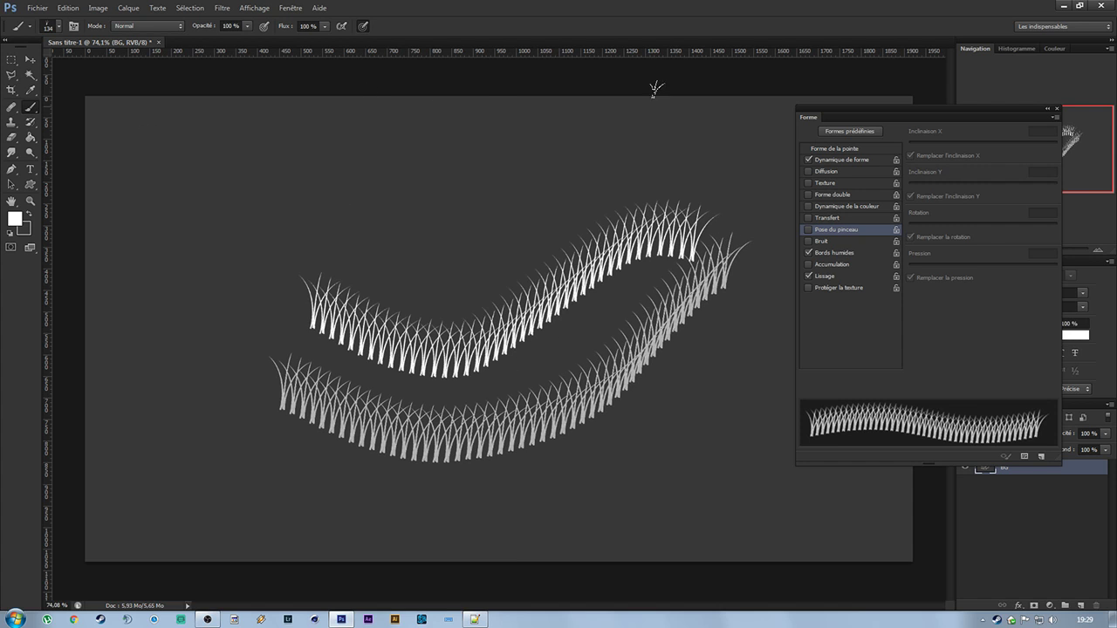
Choose the hard round 30 px brush tip and set its size to 59 px.
click(859, 150)
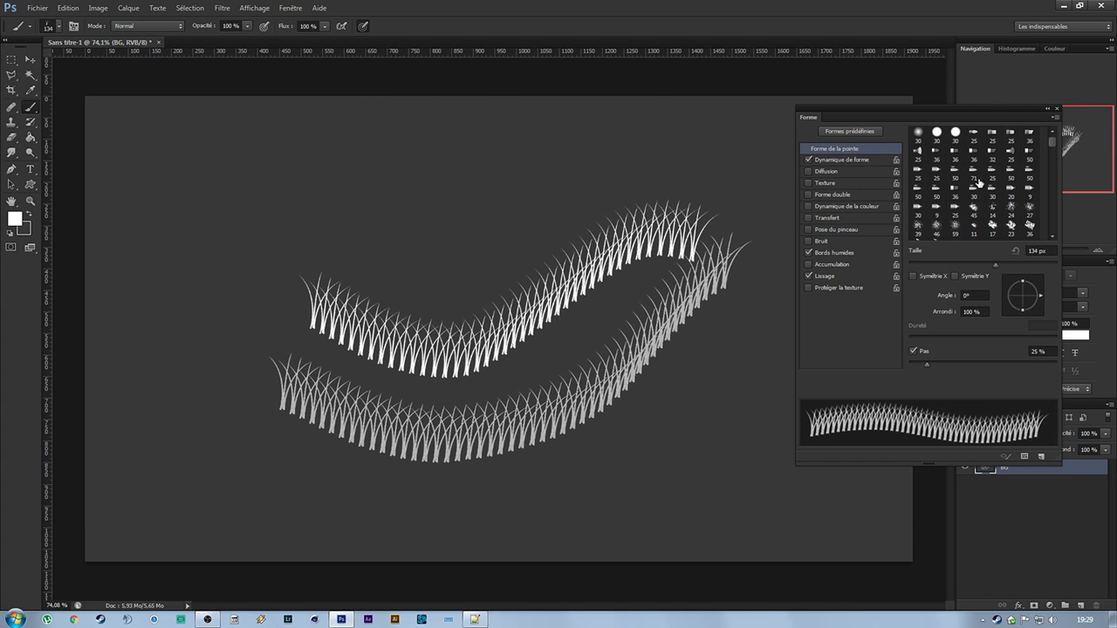
click(936, 135)
click(950, 263)
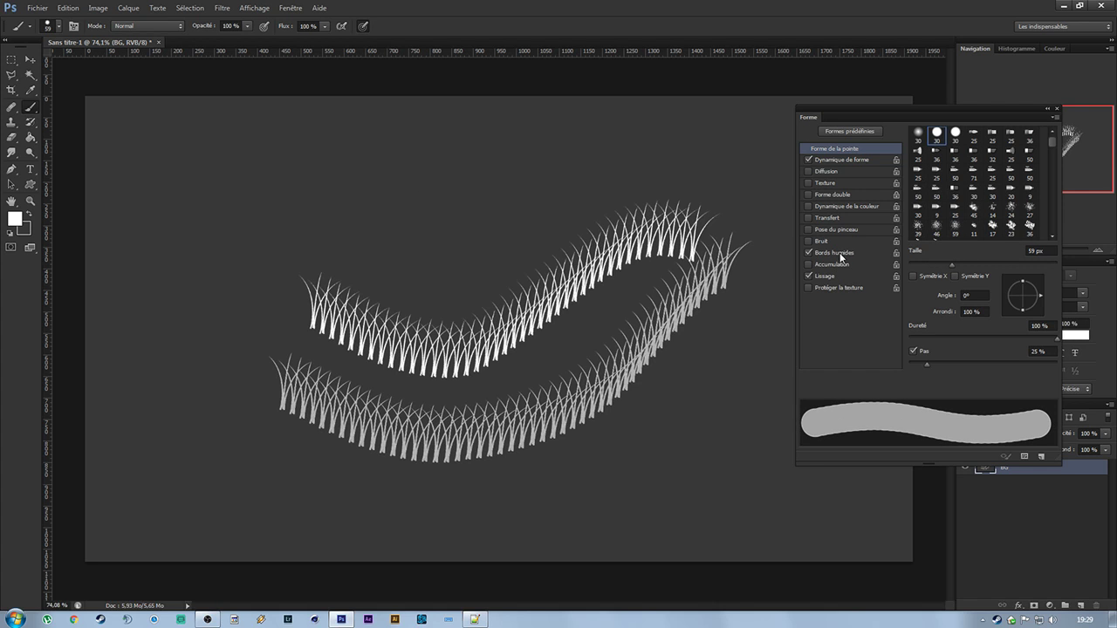
Paint a nearly straight stroke on the upper canvas without Wet Edges and another just below it with Wet Edges enabled.
click(808, 253)
drag(205, 155, 580, 135)
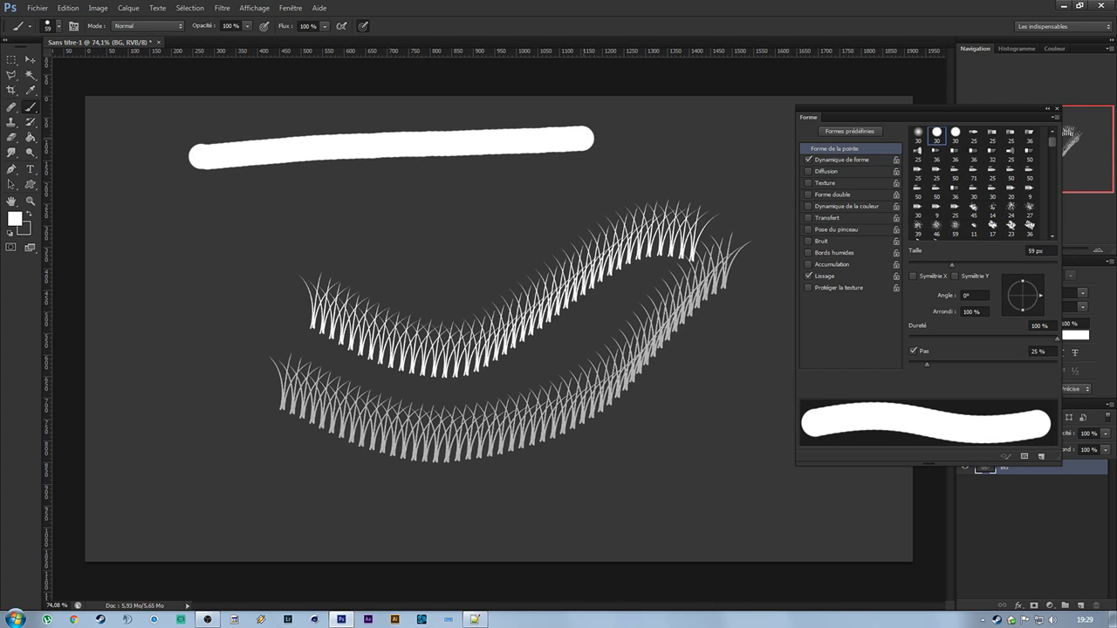
click(808, 253)
drag(209, 199, 599, 176)
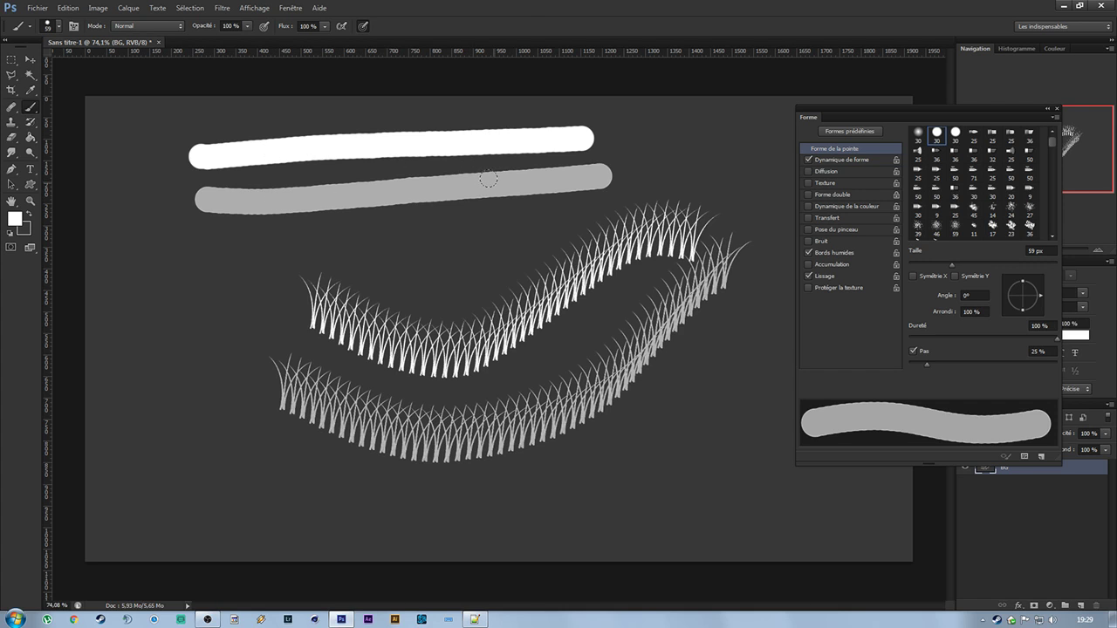
Undo the two round strokes and both wavy grass strokes to empty the canvas.
key(z)
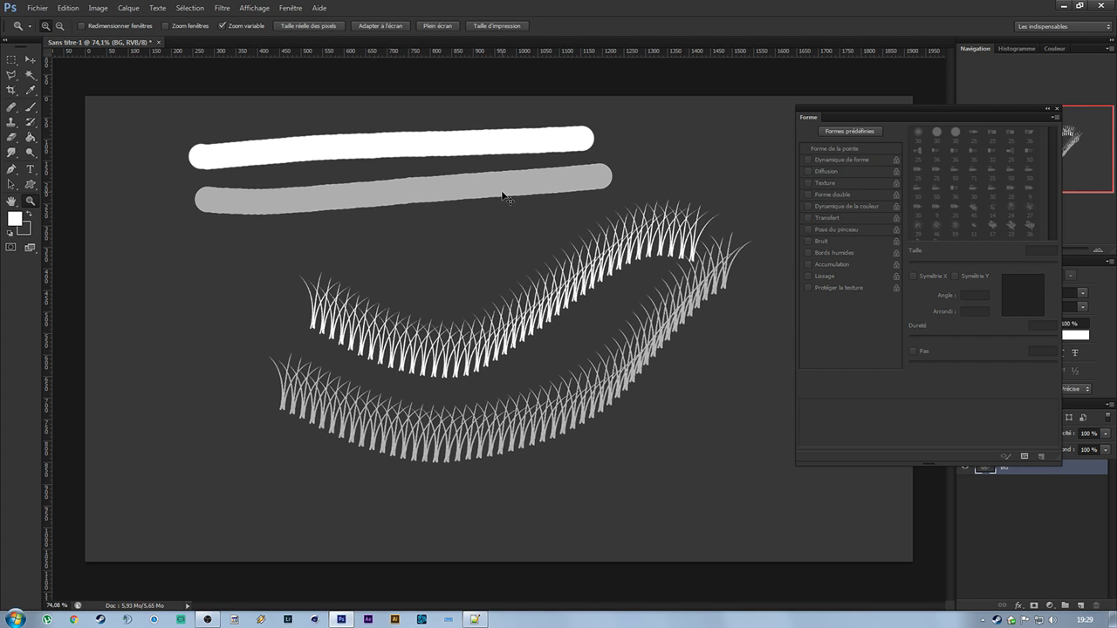
key(ctrl+alt+z)
key(ctrl+alt+z)
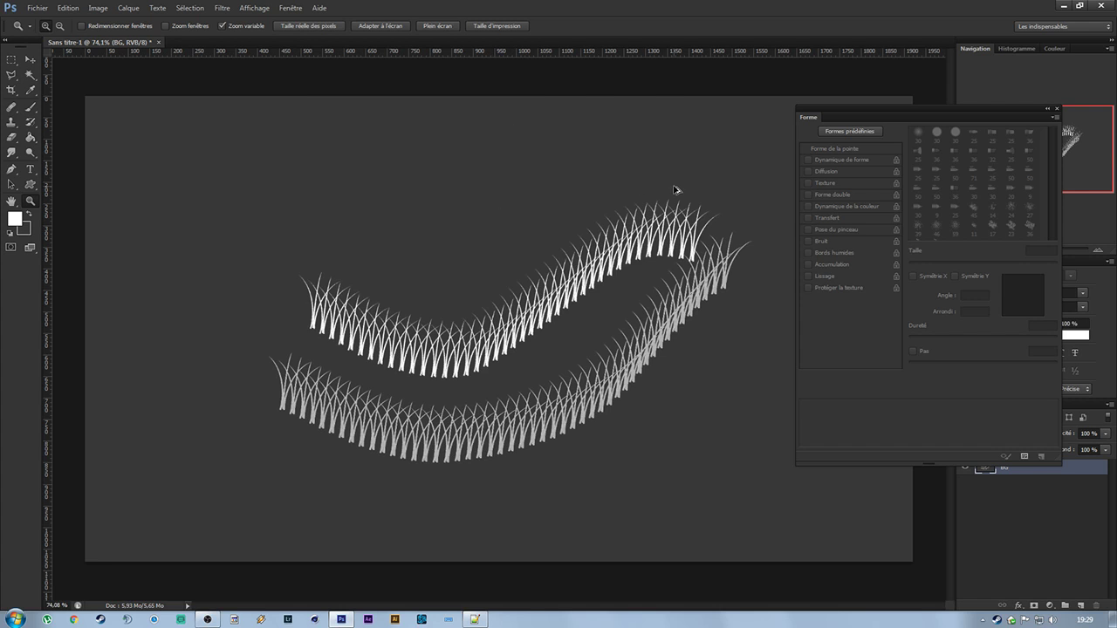
key(ctrl+alt+z)
key(ctrl+alt+z)
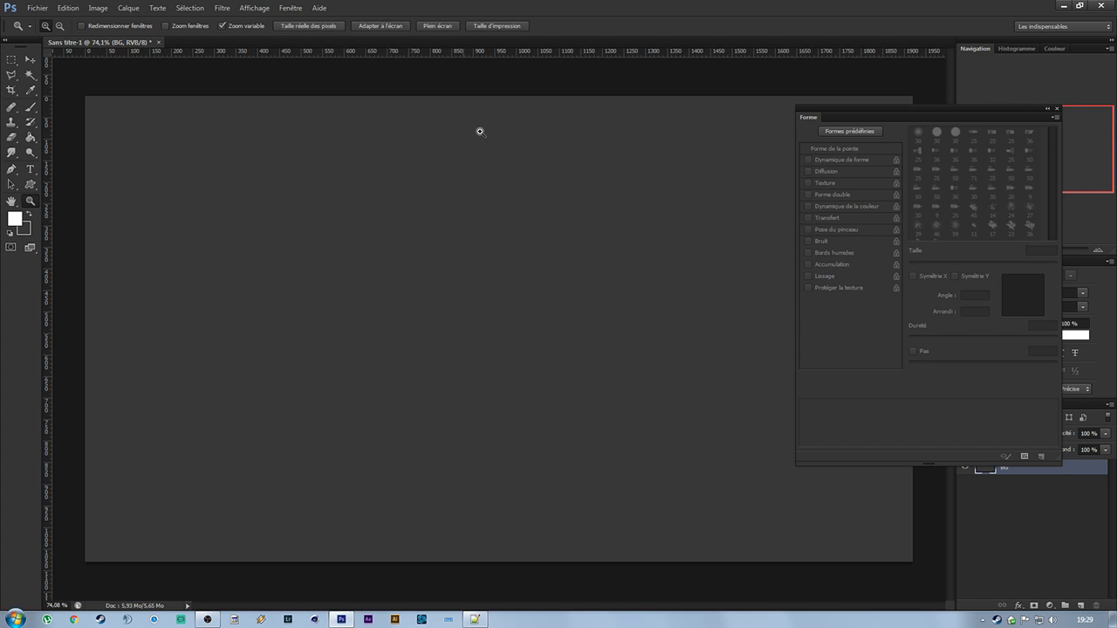
Return to the Brush tool, turn off Wet Edges and switch Build-up on and off, leaving Smoothing enabled.
click(31, 110)
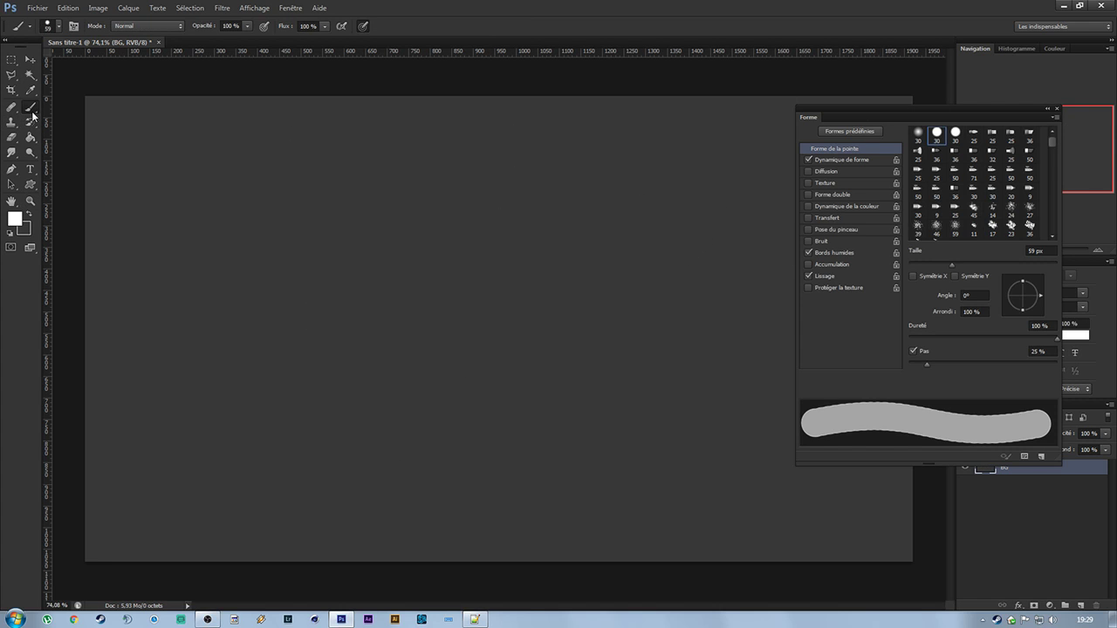
click(809, 252)
click(809, 265)
click(808, 263)
click(810, 276)
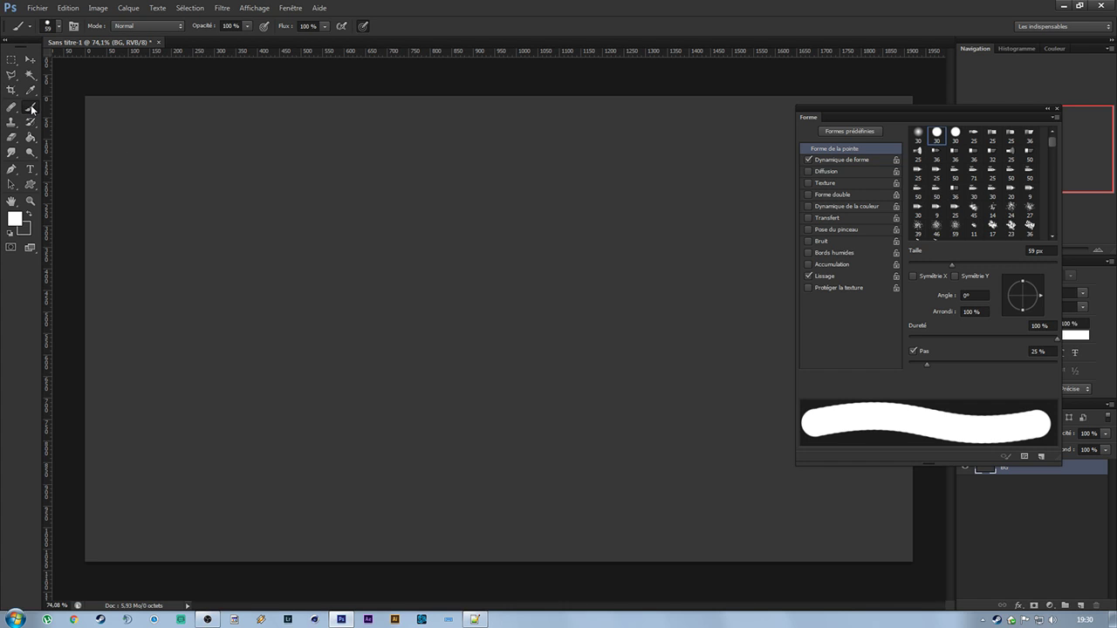
Close the brush settings, and open the brush preset picker to view the available tips before dismissing it.
click(1057, 110)
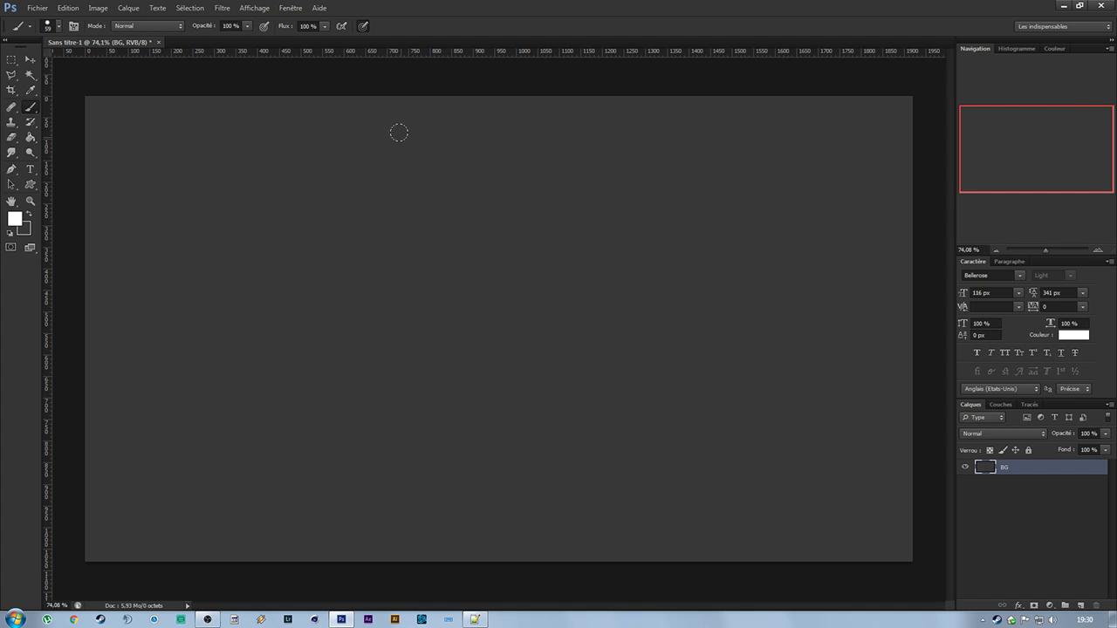
click(49, 26)
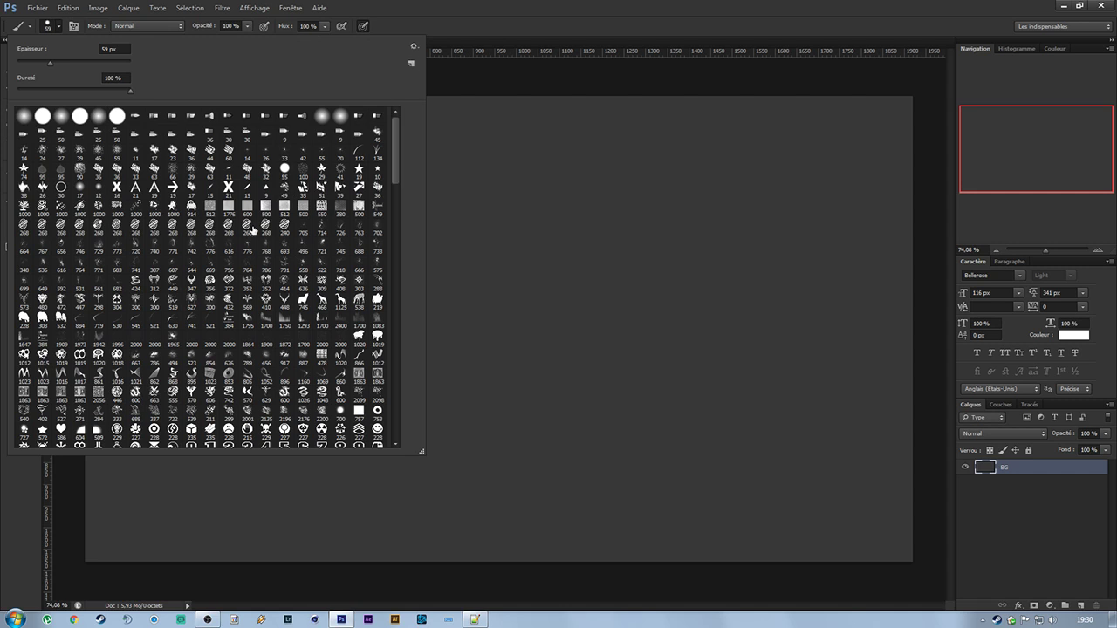
click(530, 33)
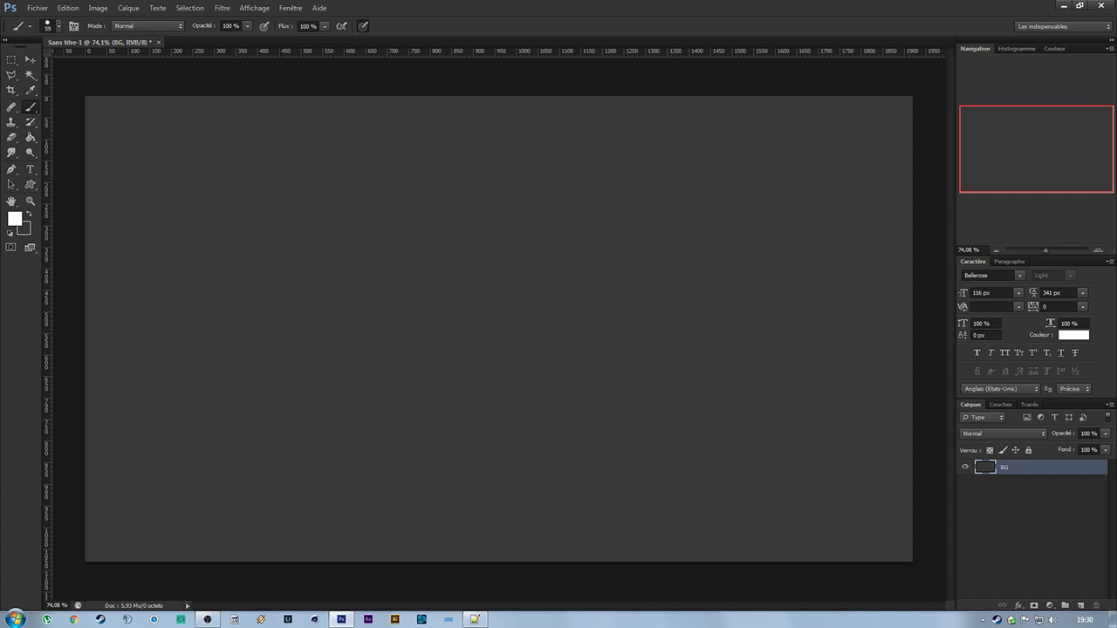
click(159, 42)
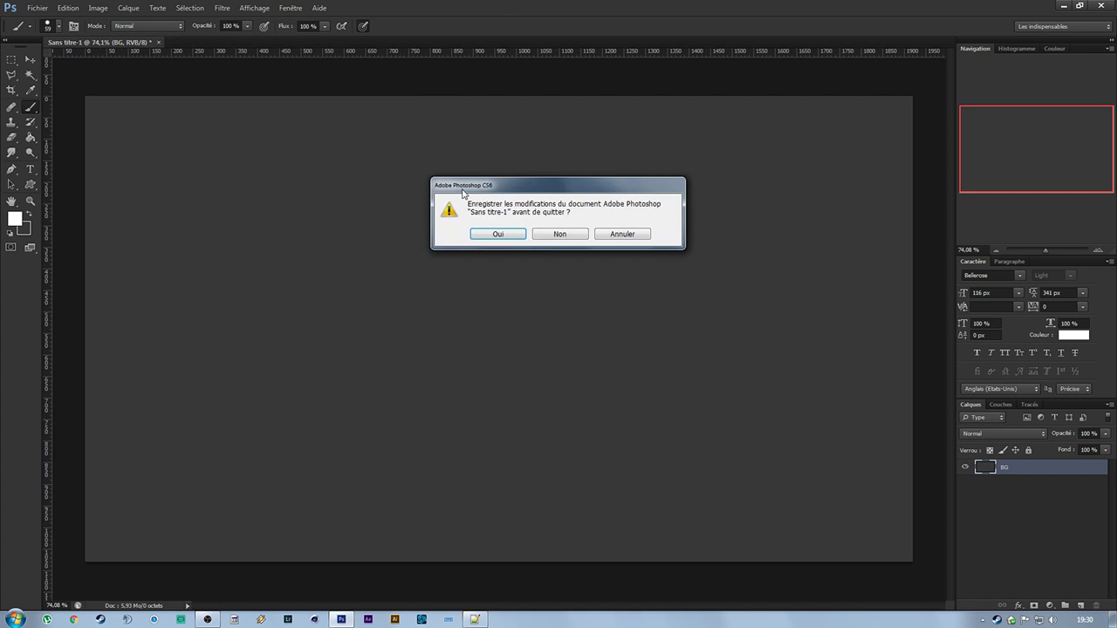
click(518, 240)
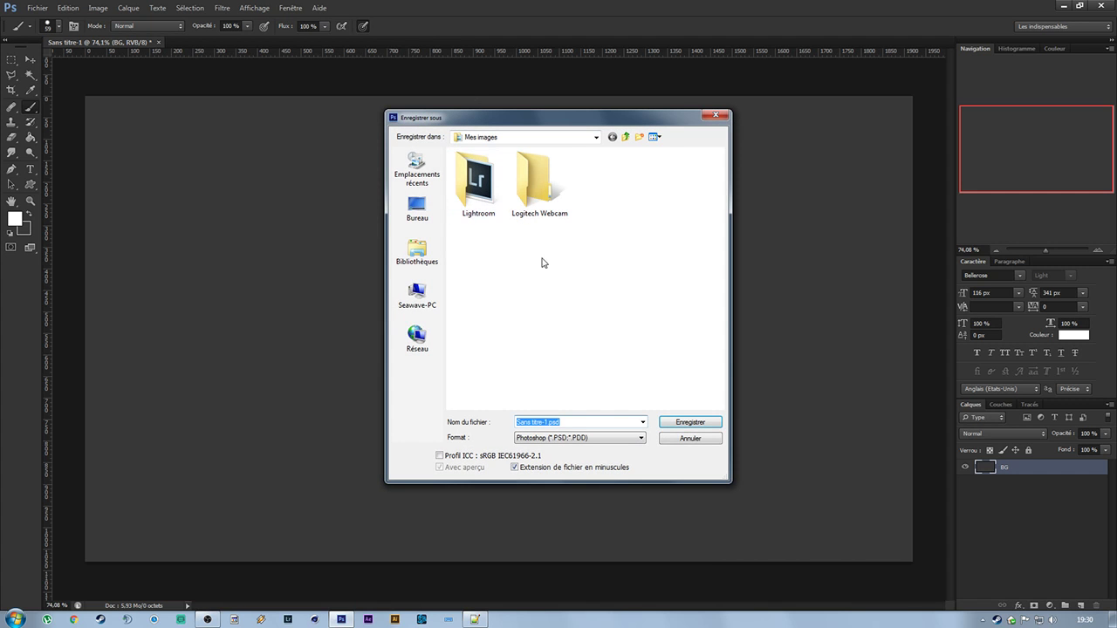
click(690, 438)
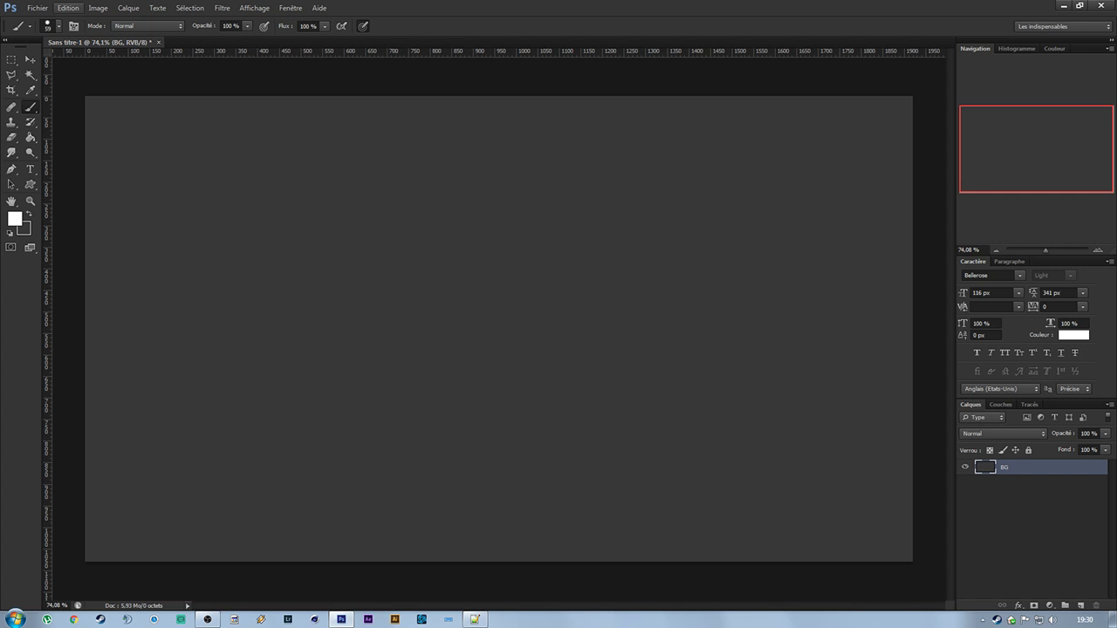
Close the untitled document without saving its changes.
click(159, 42)
click(553, 232)
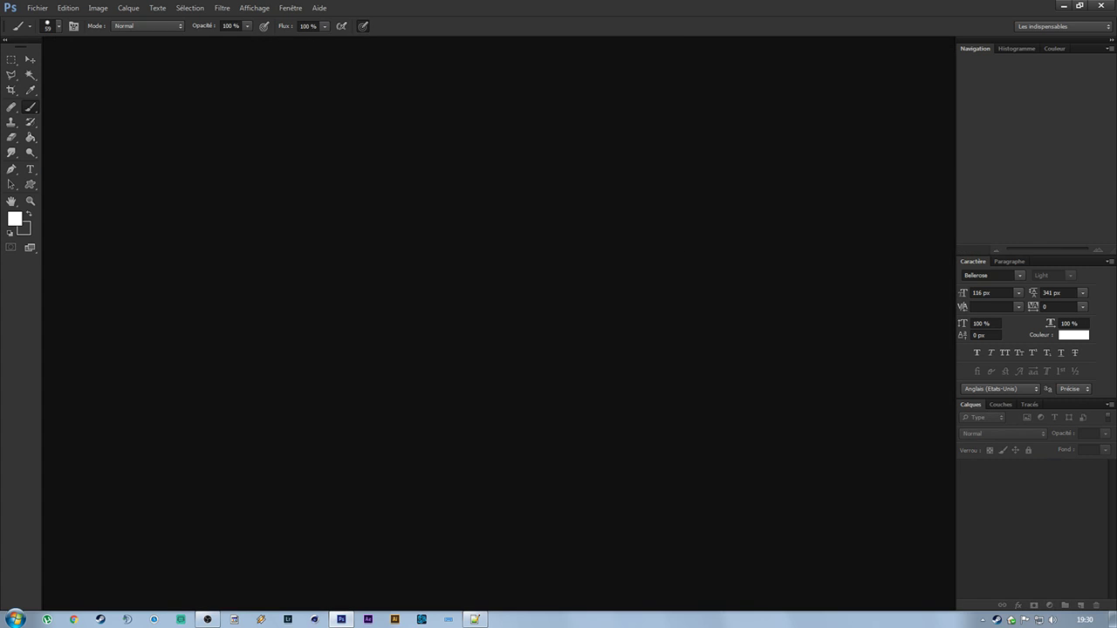